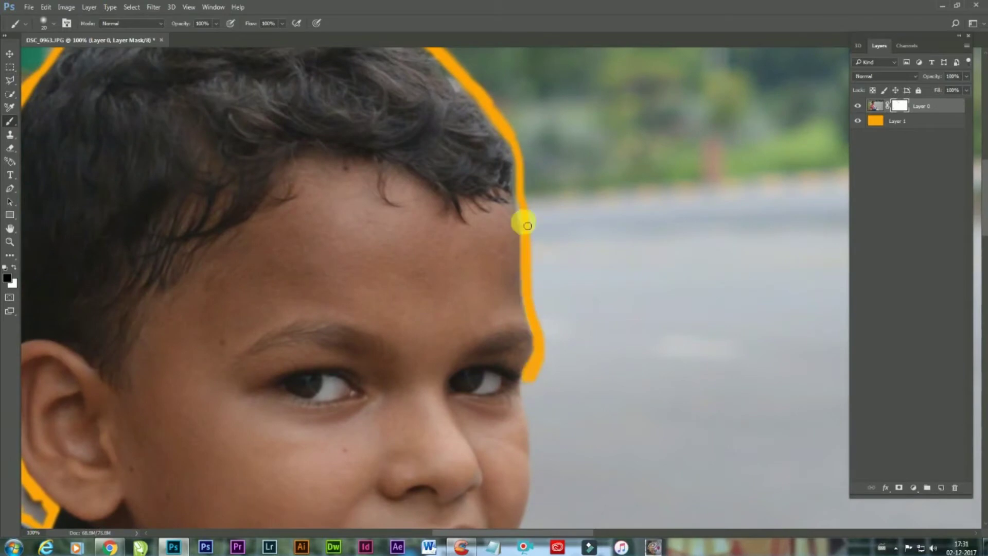
- Paint black on Layer 0's mask along the boy's cheek, jaw and chin down to the neck
{"action": "scroll", "coordinate": [494, 369], "scroll_direction": "down", "scroll_amount": 4}
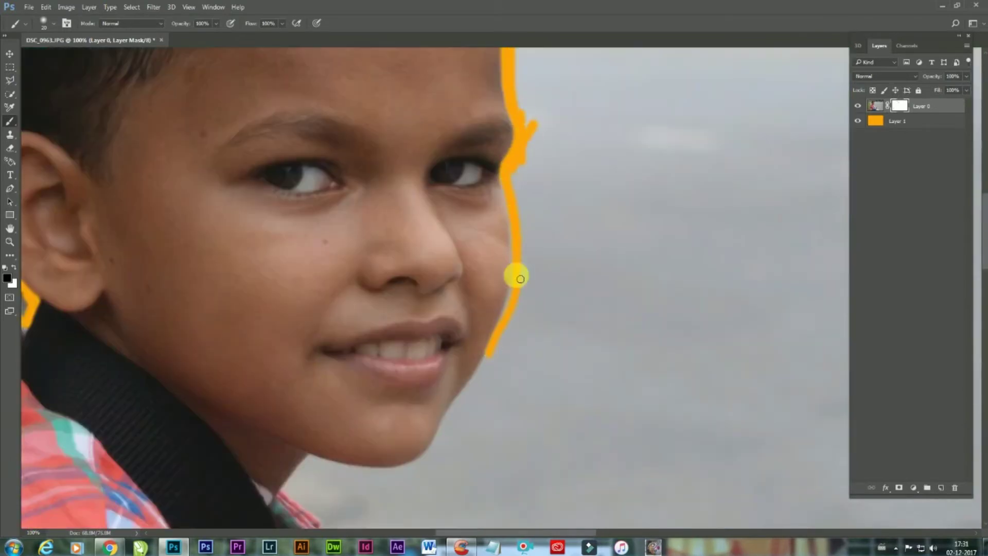
{"action": "left_click_drag", "start_coordinate": [498, 404], "coordinate": [533, 251]}
{"action": "mouse_move", "coordinate": [346, 306]}
{"action": "left_mouse_down"}
{"action": "mouse_move", "coordinate": [364, 314]}
{"action": "mouse_move", "coordinate": [530, 207]}
{"action": "left_mouse_up"}
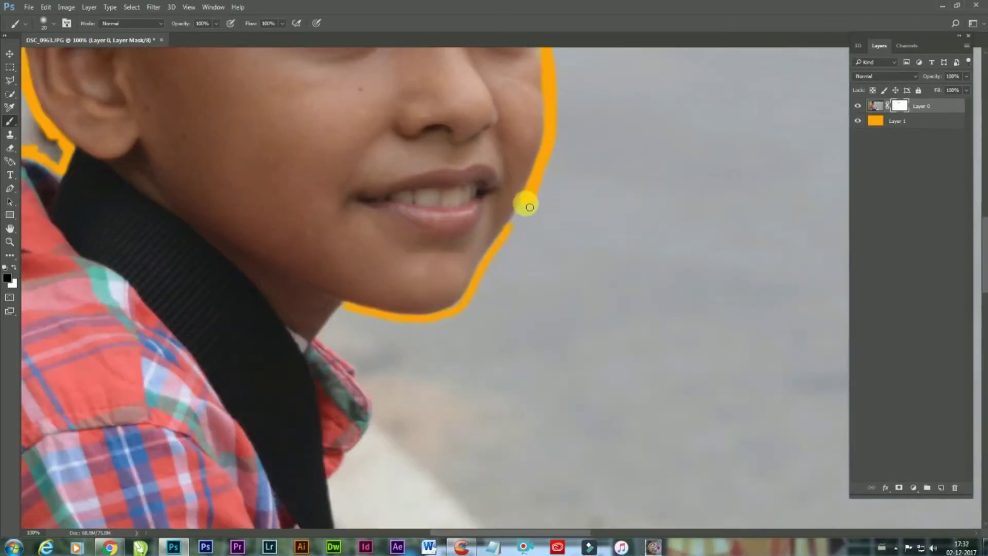
{"action": "left_click_drag", "start_coordinate": [494, 257], "coordinate": [420, 322]}
{"action": "left_click_drag", "start_coordinate": [380, 374], "coordinate": [467, 297]}
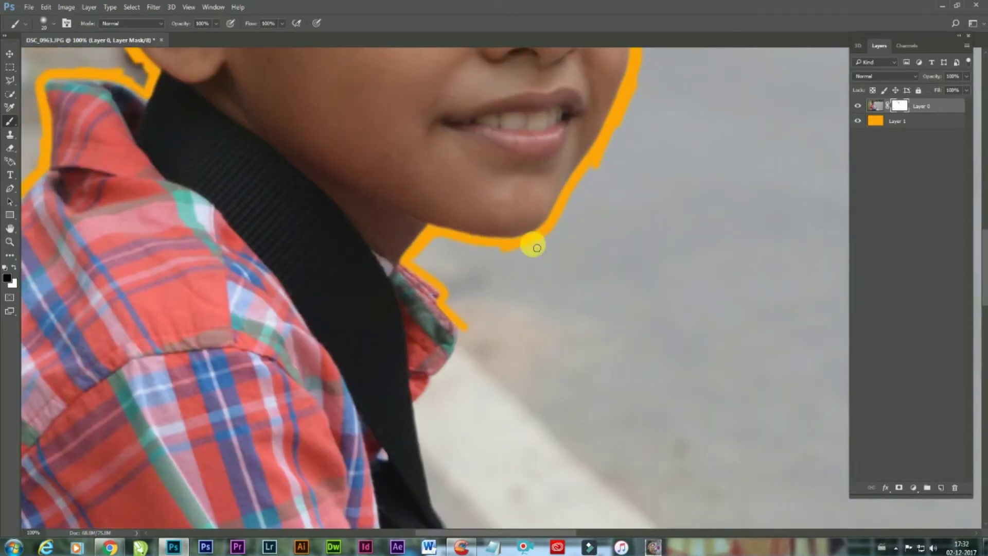
- Mask out the background along the front shirt collar and the upper front edge of the black strap
{"action": "left_click_drag", "start_coordinate": [465, 329], "coordinate": [481, 141]}
{"action": "mouse_move", "coordinate": [470, 123]}
{"action": "left_mouse_down"}
{"action": "mouse_move", "coordinate": [478, 159]}
{"action": "mouse_move", "coordinate": [434, 210]}
{"action": "left_mouse_up"}
{"action": "left_click", "coordinate": [447, 313], "text": "shift"}
{"action": "left_click_drag", "start_coordinate": [448, 312], "coordinate": [401, 227]}
- Touch up the mask along the black strap below the collar, alternating between white and black paint
{"action": "key", "text": "x"}
{"action": "left_click", "coordinate": [378, 138]}
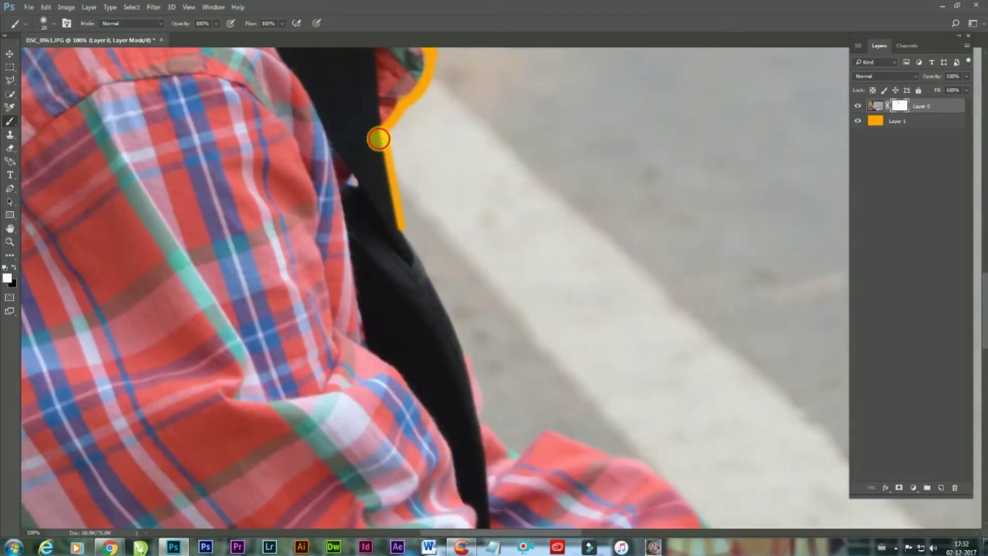
{"action": "key", "text": "x"}
{"action": "left_click_drag", "start_coordinate": [379, 138], "coordinate": [353, 70]}
{"action": "mouse_move", "coordinate": [376, 157]}
{"action": "left_mouse_down"}
{"action": "mouse_move", "coordinate": [496, 387]}
{"action": "mouse_move", "coordinate": [407, 172]}
{"action": "left_mouse_up"}
- Mask out the background along the top of the far sleeve and around the outer edge of both hands
{"action": "key", "text": "x"}
{"action": "key", "text": "x"}
{"action": "mouse_move", "coordinate": [815, 307]}
{"action": "left_mouse_down"}
{"action": "mouse_move", "coordinate": [724, 301]}
{"action": "mouse_move", "coordinate": [549, 207]}
{"action": "left_mouse_up"}
{"action": "left_click_drag", "start_coordinate": [812, 322], "coordinate": [426, 181]}
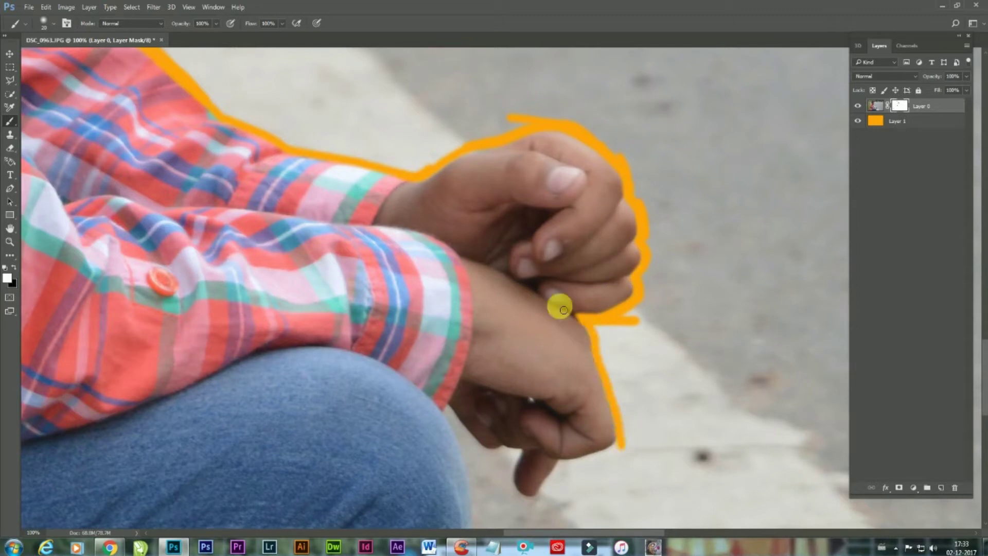
{"action": "key", "text": "x"}
{"action": "left_click_drag", "start_coordinate": [652, 386], "coordinate": [637, 269]}
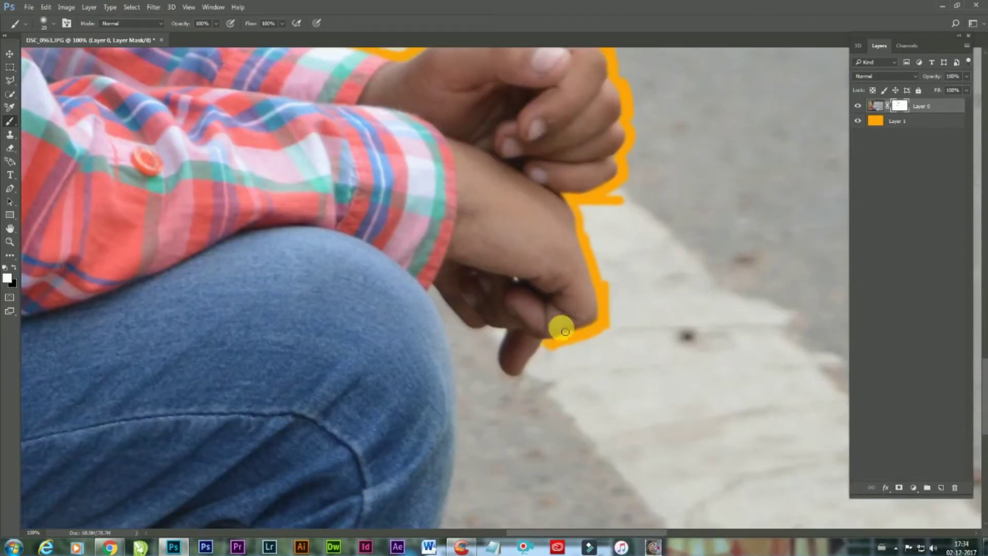
- Mask out the background around the lower fingers and in the gap between the hand and the knee
{"action": "left_click_drag", "start_coordinate": [598, 366], "coordinate": [649, 294]}
{"action": "mouse_move", "coordinate": [485, 209]}
{"action": "left_mouse_down"}
{"action": "mouse_move", "coordinate": [544, 258]}
{"action": "mouse_move", "coordinate": [550, 282]}
{"action": "mouse_move", "coordinate": [604, 271]}
{"action": "mouse_move", "coordinate": [591, 292]}
{"action": "left_mouse_up"}
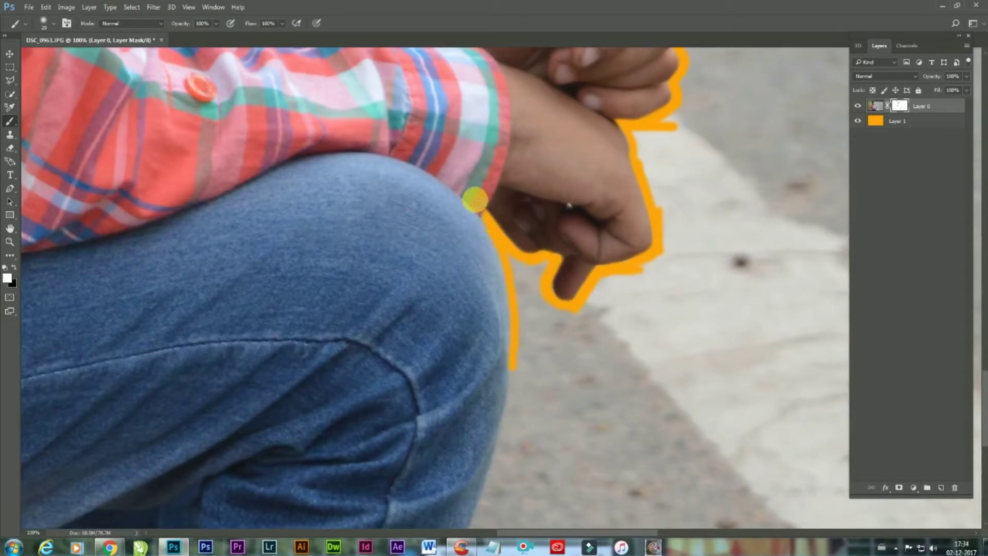
{"action": "key", "text": "x"}
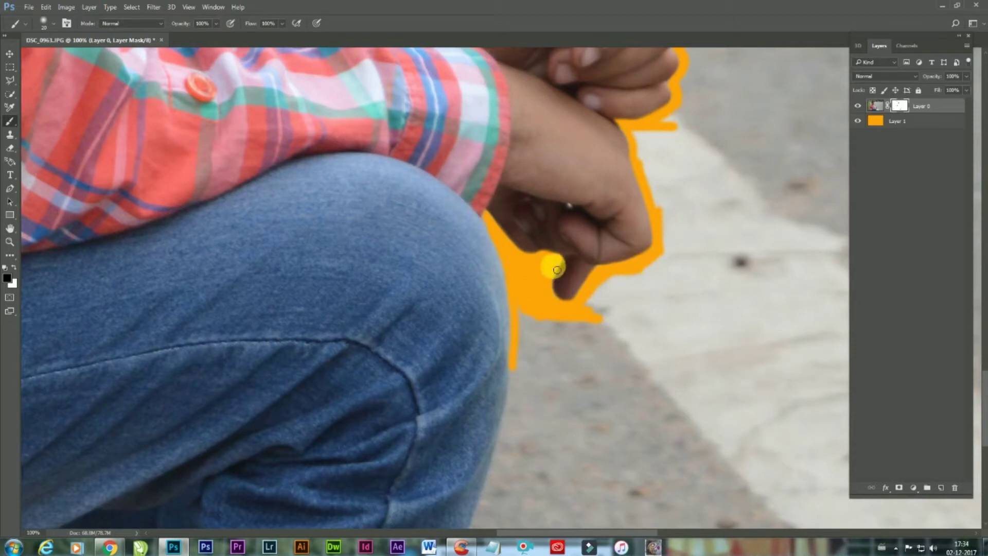
{"action": "key", "text": "x"}
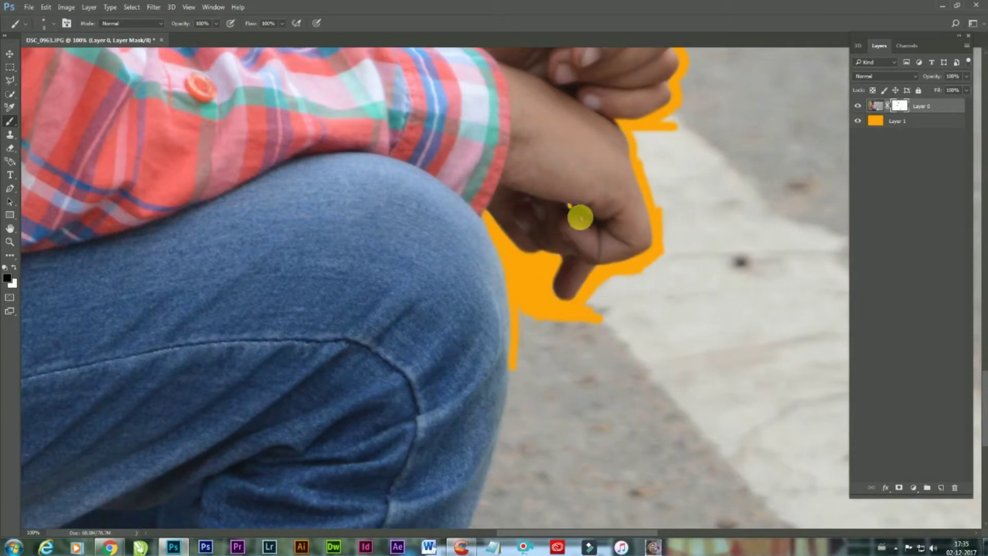
- Mask out the background along the front of the knee and leg down to the image's lower edge
{"action": "mouse_move", "coordinate": [535, 382]}
{"action": "left_mouse_down"}
{"action": "mouse_move", "coordinate": [492, 243]}
{"action": "mouse_move", "coordinate": [428, 421]}
{"action": "left_mouse_up"}
{"action": "key", "text": "x"}
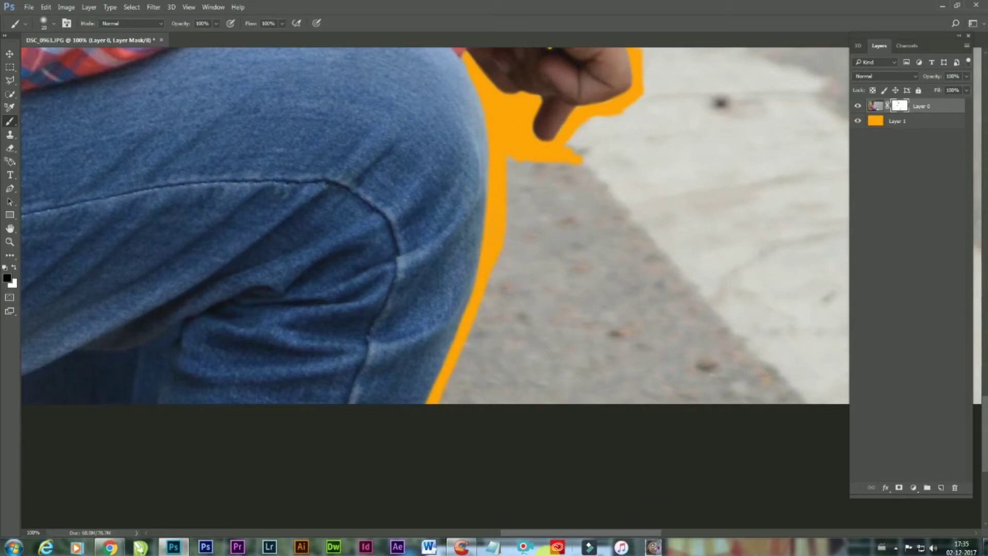
{"action": "left_click_drag", "start_coordinate": [496, 402], "coordinate": [490, 320]}
- Switch to a larger hard round brush and mask out a wide area of road beside the leg beneath the hand
{"action": "left_click", "coordinate": [53, 23]}
{"action": "left_click", "coordinate": [34, 99]}
{"action": "left_click", "coordinate": [644, 321]}
{"action": "key", "text": "bracketright"}
{"action": "key", "text": "bracketright"}
{"action": "key", "text": "bracketright"}
{"action": "key", "text": "bracketright"}
{"action": "key", "text": "bracketright"}
{"action": "key", "text": "bracketright"}
{"action": "mouse_move", "coordinate": [592, 329]}
{"action": "left_mouse_down"}
{"action": "mouse_move", "coordinate": [593, 425]}
{"action": "mouse_move", "coordinate": [600, 146]}
{"action": "mouse_move", "coordinate": [591, 186]}
{"action": "mouse_move", "coordinate": [499, 271]}
{"action": "mouse_move", "coordinate": [495, 321]}
{"action": "left_mouse_up"}
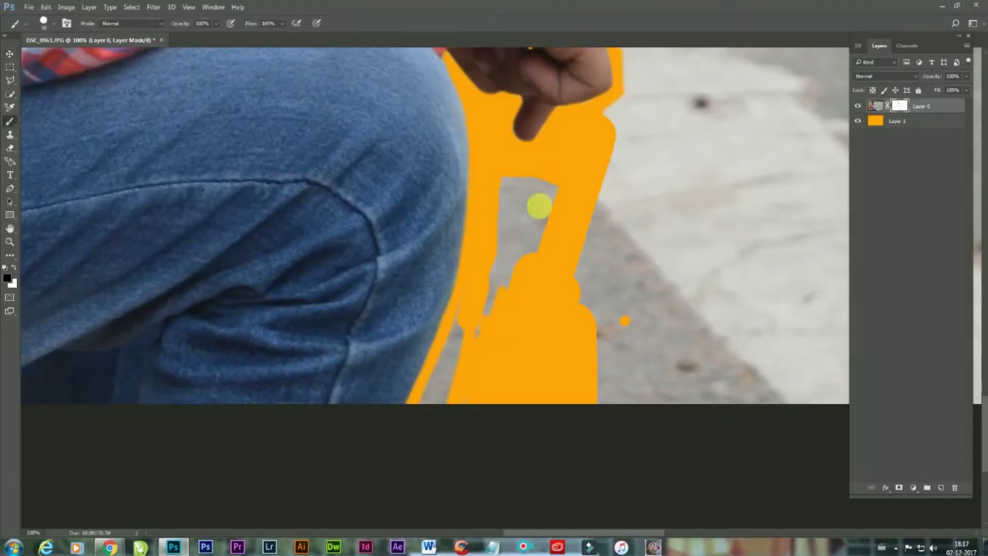
{"action": "mouse_move", "coordinate": [539, 206]}
{"action": "left_mouse_down"}
{"action": "mouse_move", "coordinate": [474, 291]}
{"action": "mouse_move", "coordinate": [501, 187]}
{"action": "mouse_move", "coordinate": [524, 321]}
{"action": "mouse_move", "coordinate": [609, 355]}
{"action": "mouse_move", "coordinate": [571, 252]}
{"action": "left_mouse_up"}
- Reduce the brush size and widen the masked band around the fingers, hands and far sleeve
{"action": "key", "text": "ctrl+minus"}
{"action": "key", "text": "ctrl+plus"}
{"action": "key", "text": "ctrl+plus"}
{"action": "left_click_drag", "start_coordinate": [677, 214], "coordinate": [502, 515]}
{"action": "key", "text": "["}
{"action": "key", "text": "["}
{"action": "key", "text": "["}
{"action": "key", "text": "["}
{"action": "left_click_drag", "start_coordinate": [537, 113], "coordinate": [548, 155]}
{"action": "mouse_move", "coordinate": [575, 69]}
{"action": "left_mouse_down"}
{"action": "mouse_move", "coordinate": [590, 377]}
{"action": "mouse_move", "coordinate": [641, 129]}
{"action": "left_mouse_up"}
{"action": "left_click_drag", "start_coordinate": [644, 119], "coordinate": [721, 408]}
{"action": "mouse_move", "coordinate": [728, 407]}
{"action": "left_mouse_down"}
{"action": "mouse_move", "coordinate": [699, 333]}
{"action": "mouse_move", "coordinate": [479, 221]}
{"action": "left_mouse_up"}
{"action": "left_click_drag", "start_coordinate": [438, 216], "coordinate": [840, 193]}
- Widen the masked band along the black strap and the front shirt collar up to the neck
{"action": "key", "text": "ctrl+minus"}
{"action": "mouse_move", "coordinate": [332, 186]}
{"action": "left_mouse_down"}
{"action": "mouse_move", "coordinate": [387, 242]}
{"action": "mouse_move", "coordinate": [456, 280]}
{"action": "mouse_move", "coordinate": [581, 305]}
{"action": "mouse_move", "coordinate": [695, 254]}
{"action": "mouse_move", "coordinate": [435, 267]}
{"action": "left_mouse_up"}
{"action": "left_click_drag", "start_coordinate": [216, 134], "coordinate": [487, 313]}
{"action": "left_click_drag", "start_coordinate": [351, 115], "coordinate": [398, 197]}
{"action": "mouse_move", "coordinate": [440, 323]}
{"action": "left_mouse_down"}
{"action": "mouse_move", "coordinate": [409, 226]}
{"action": "mouse_move", "coordinate": [490, 324]}
{"action": "left_mouse_up"}
{"action": "left_click_drag", "start_coordinate": [450, 280], "coordinate": [555, 330]}
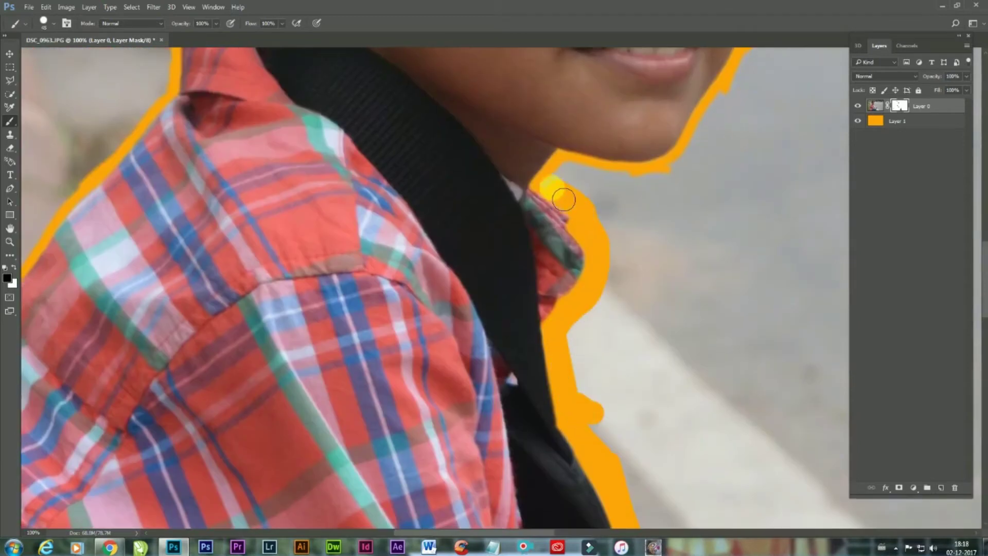
- Widen the masked band along the chin, cheek and forehead
{"action": "left_click_drag", "start_coordinate": [674, 188], "coordinate": [554, 382]}
{"action": "left_click_drag", "start_coordinate": [656, 209], "coordinate": [597, 359]}
{"action": "left_click_drag", "start_coordinate": [590, 88], "coordinate": [579, 369]}
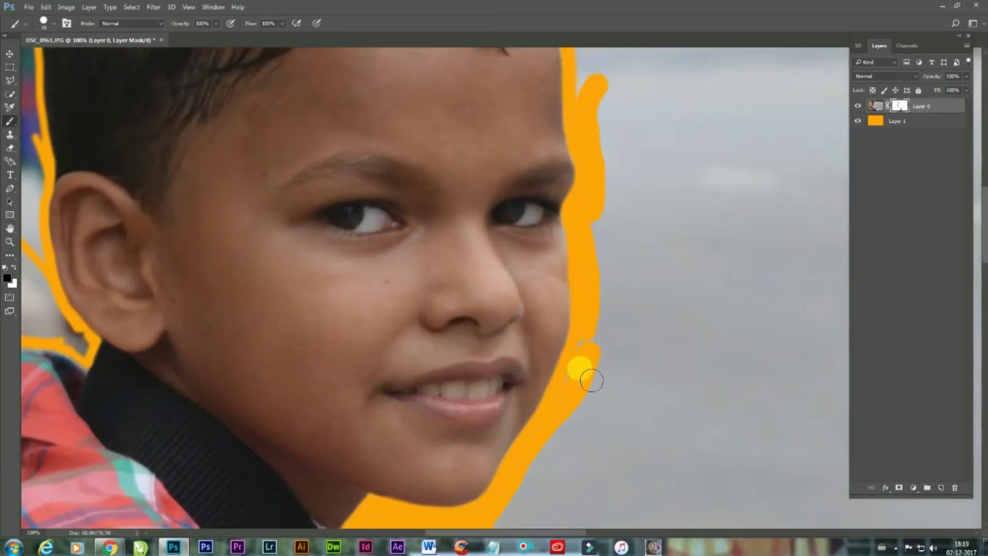
- Enlarge the brush and widen the masked band above the forehead and over the top of the hair
{"action": "key", "text": "ctrl+minus"}
{"action": "scroll", "coordinate": [579, 370], "scroll_direction": "up", "scroll_amount": 3}
{"action": "key", "text": "bracketright"}
{"action": "key", "text": "bracketright"}
{"action": "key", "text": "bracketright"}
{"action": "key", "text": "bracketright"}
{"action": "mouse_move", "coordinate": [572, 284]}
{"action": "left_mouse_down"}
{"action": "mouse_move", "coordinate": [554, 200]}
{"action": "mouse_move", "coordinate": [392, 102]}
{"action": "mouse_move", "coordinate": [315, 93]}
{"action": "left_mouse_up"}
{"action": "left_click_drag", "start_coordinate": [315, 93], "coordinate": [648, 131]}
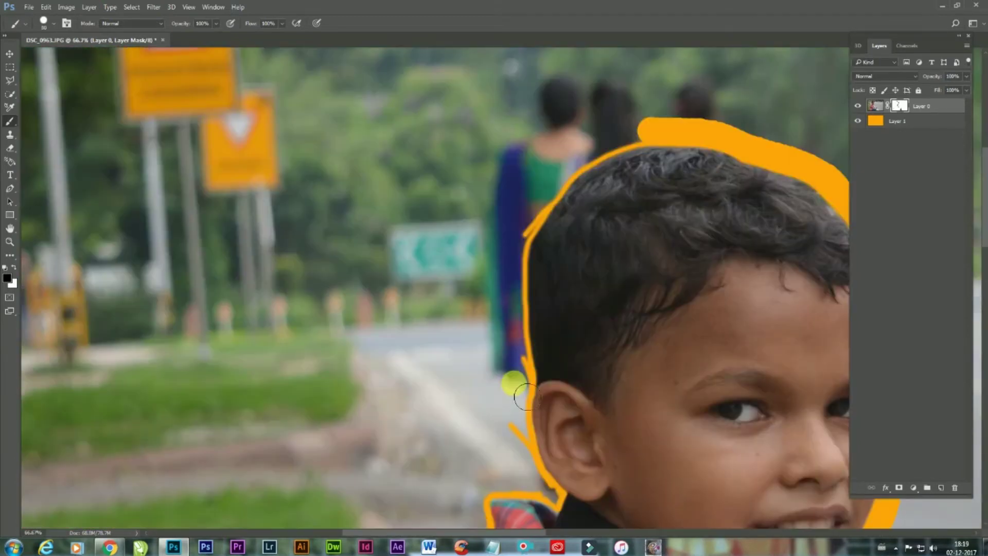
- Reduce the brush size and widen the masked band behind the head, from the crown down to the ear
{"action": "key", "text": "bracketleft"}
{"action": "key", "text": "bracketleft"}
{"action": "key", "text": "bracketleft"}
{"action": "left_click_drag", "start_coordinate": [524, 377], "coordinate": [527, 214]}
{"action": "mouse_move", "coordinate": [644, 134]}
{"action": "left_mouse_down"}
{"action": "mouse_move", "coordinate": [550, 214]}
{"action": "mouse_move", "coordinate": [582, 164]}
{"action": "left_mouse_up"}
{"action": "left_click_drag", "start_coordinate": [525, 453], "coordinate": [571, 165]}
- Widen the masked band around the rear shirt collar and along the upper shoulder
{"action": "key", "text": "bracketright"}
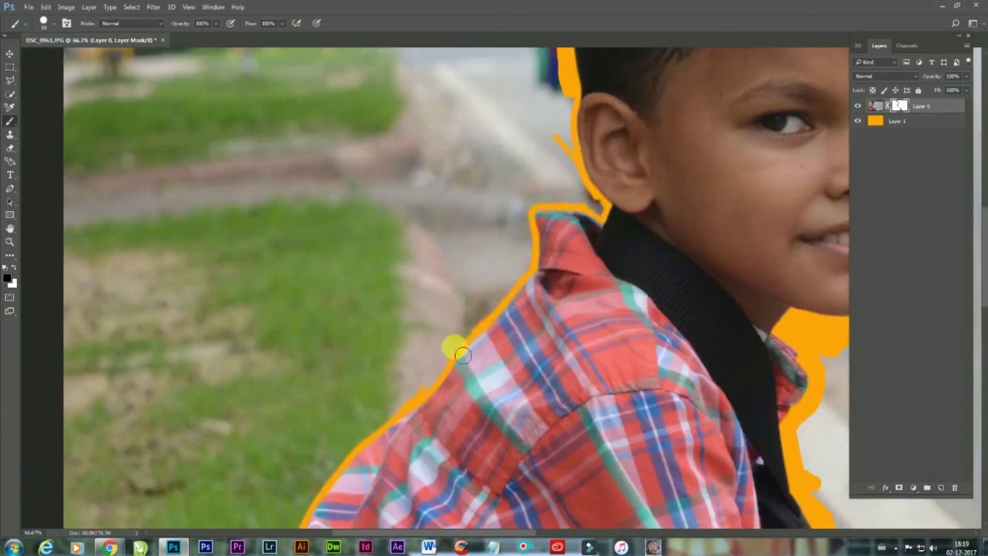
{"action": "mouse_move", "coordinate": [456, 354]}
{"action": "left_mouse_down"}
{"action": "mouse_move", "coordinate": [532, 235]}
{"action": "mouse_move", "coordinate": [601, 215]}
{"action": "left_mouse_up"}
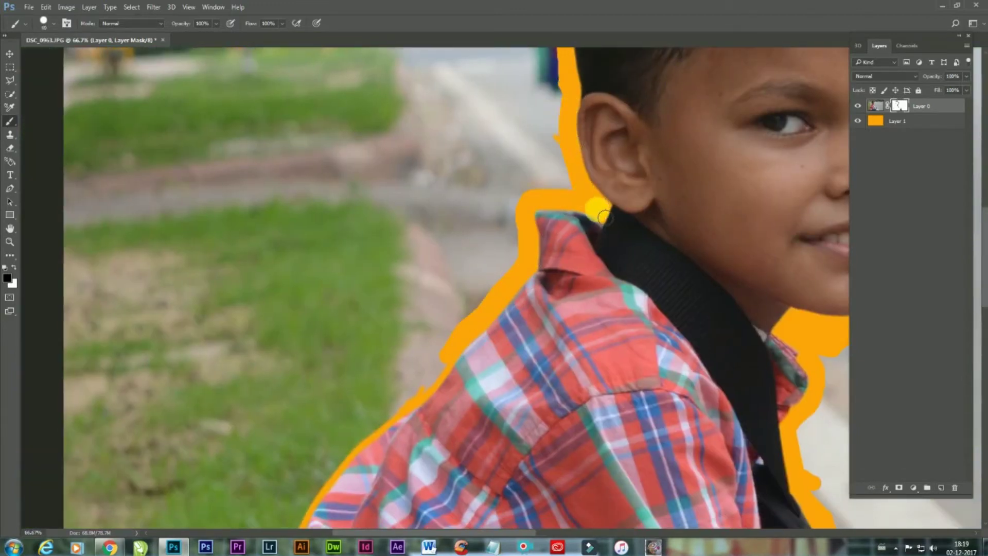
{"action": "left_click_drag", "start_coordinate": [444, 343], "coordinate": [519, 218]}
- Enlarge the brush and widen the masked band along the shoulder and down the back of the shirt
{"action": "key", "text": "bracketright"}
{"action": "key", "text": "bracketright"}
{"action": "left_click_drag", "start_coordinate": [518, 219], "coordinate": [479, 274]}
{"action": "left_click_drag", "start_coordinate": [365, 468], "coordinate": [372, 406]}
{"action": "mouse_move", "coordinate": [500, 268]}
{"action": "left_mouse_down"}
{"action": "mouse_move", "coordinate": [429, 337]}
{"action": "mouse_move", "coordinate": [362, 431]}
{"action": "left_mouse_up"}
{"action": "left_click_drag", "start_coordinate": [348, 451], "coordinate": [469, 305]}
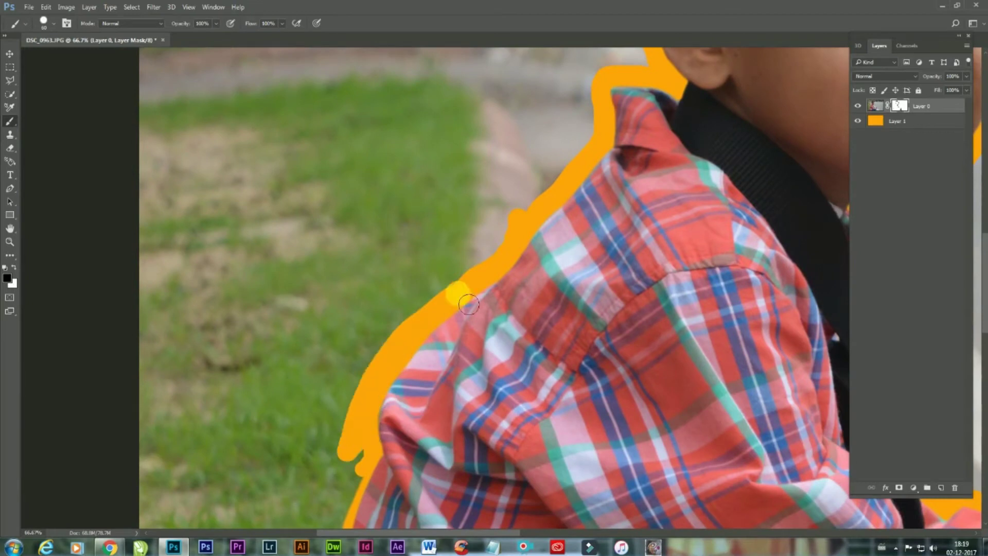
{"action": "left_click_drag", "start_coordinate": [424, 417], "coordinate": [518, 155]}
{"action": "mouse_move", "coordinate": [457, 196]}
{"action": "left_mouse_down"}
{"action": "mouse_move", "coordinate": [463, 230]}
{"action": "mouse_move", "coordinate": [379, 495]}
{"action": "left_mouse_up"}
{"action": "mouse_move", "coordinate": [376, 508]}
{"action": "left_mouse_down"}
{"action": "mouse_move", "coordinate": [439, 227]}
{"action": "mouse_move", "coordinate": [464, 474]}
{"action": "mouse_move", "coordinate": [433, 259]}
{"action": "left_mouse_up"}
- Greatly enlarge the brush and broaden the masked border behind the boy's back and head
{"action": "key", "text": "ctrl+minus"}
{"action": "key", "text": "ctrl+minus"}
{"action": "left_click_drag", "start_coordinate": [562, 235], "coordinate": [466, 319]}
{"action": "key", "text": "bracketright"}
{"action": "key", "text": "bracketright"}
{"action": "key", "text": "bracketright"}
{"action": "key", "text": "bracketright"}
{"action": "key", "text": "bracketright"}
{"action": "key", "text": "bracketright"}
{"action": "key", "text": "bracketright"}
{"action": "key", "text": "bracketright"}
{"action": "key", "text": "bracketright"}
{"action": "mouse_move", "coordinate": [355, 327]}
{"action": "left_mouse_down"}
{"action": "mouse_move", "coordinate": [355, 413]}
{"action": "mouse_move", "coordinate": [388, 194]}
{"action": "mouse_move", "coordinate": [304, 446]}
{"action": "left_mouse_up"}
{"action": "mouse_move", "coordinate": [307, 423]}
{"action": "left_mouse_down"}
{"action": "mouse_move", "coordinate": [453, 236]}
{"action": "mouse_move", "coordinate": [452, 155]}
{"action": "mouse_move", "coordinate": [596, 66]}
{"action": "mouse_move", "coordinate": [593, 81]}
{"action": "mouse_move", "coordinate": [688, 243]}
{"action": "mouse_move", "coordinate": [673, 309]}
{"action": "left_mouse_up"}
- Broaden the masked border in front of the face and chest and above the sleeves and hands
{"action": "left_click_drag", "start_coordinate": [673, 309], "coordinate": [524, 212]}
{"action": "mouse_move", "coordinate": [668, 397]}
{"action": "left_mouse_down"}
{"action": "mouse_move", "coordinate": [648, 414]}
{"action": "mouse_move", "coordinate": [511, 378]}
{"action": "left_mouse_up"}
{"action": "mouse_move", "coordinate": [473, 335]}
{"action": "left_mouse_down"}
{"action": "mouse_move", "coordinate": [467, 263]}
{"action": "mouse_move", "coordinate": [547, 220]}
{"action": "left_mouse_up"}
{"action": "key", "text": "bracketright"}
{"action": "key", "text": "bracketright"}
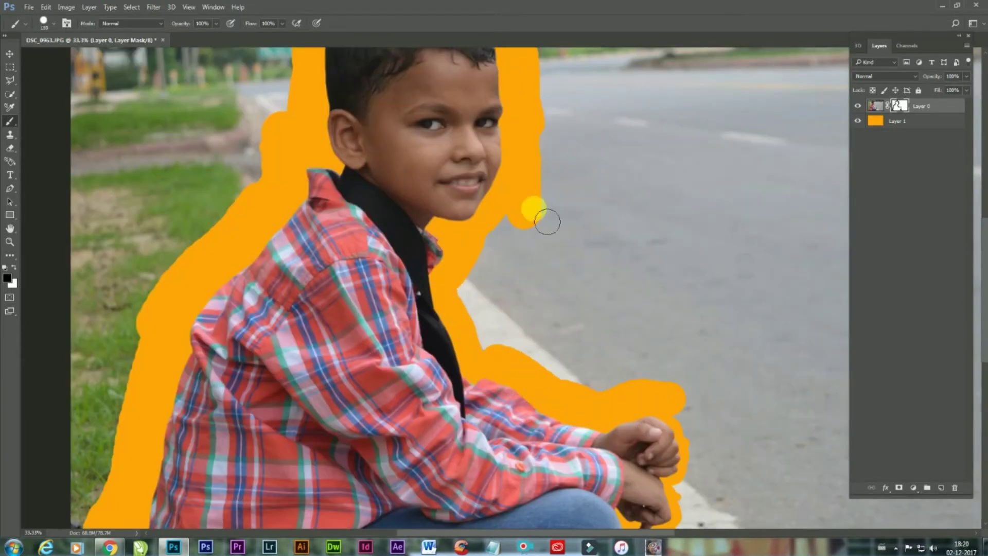
{"action": "left_click_drag", "start_coordinate": [474, 293], "coordinate": [504, 357]}
{"action": "key", "text": "ctrl+minus"}
{"action": "left_click_drag", "start_coordinate": [612, 325], "coordinate": [505, 138]}
{"action": "left_click_drag", "start_coordinate": [529, 326], "coordinate": [538, 221]}
- Enlarge the brush further and mask out the rest of the street and grass background
{"action": "key", "text": "ctrl+minus"}
{"action": "key", "text": "bracketright"}
{"action": "key", "text": "bracketright"}
{"action": "key", "text": "bracketright"}
{"action": "key", "text": "bracketright"}
{"action": "key", "text": "bracketright"}
{"action": "key", "text": "bracketright"}
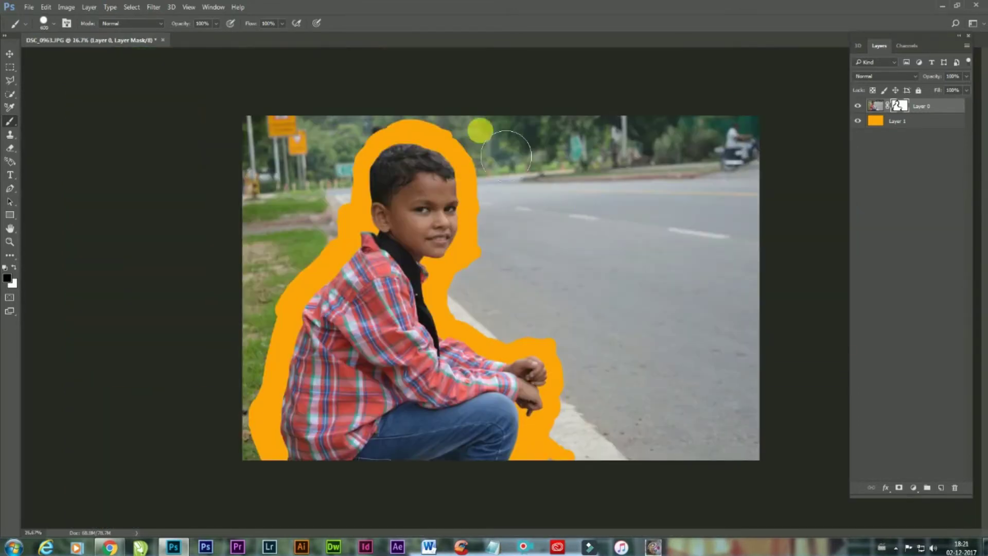
{"action": "mouse_move", "coordinate": [507, 146]}
{"action": "left_mouse_down"}
{"action": "mouse_move", "coordinate": [596, 452]}
{"action": "mouse_move", "coordinate": [508, 170]}
{"action": "mouse_move", "coordinate": [636, 432]}
{"action": "mouse_move", "coordinate": [718, 374]}
{"action": "mouse_move", "coordinate": [624, 264]}
{"action": "left_mouse_up"}
{"action": "mouse_move", "coordinate": [479, 124]}
{"action": "left_mouse_down"}
{"action": "mouse_move", "coordinate": [267, 501]}
{"action": "mouse_move", "coordinate": [338, 163]}
{"action": "mouse_move", "coordinate": [267, 206]}
{"action": "left_mouse_up"}
- Fill Layer 1 with white as the backdrop
{"action": "key", "text": "v"}
{"action": "left_click", "coordinate": [884, 121]}
{"action": "left_click", "coordinate": [7, 279]}
{"action": "left_click", "coordinate": [900, 264]}
{"action": "key", "text": "alt+BackSpace"}
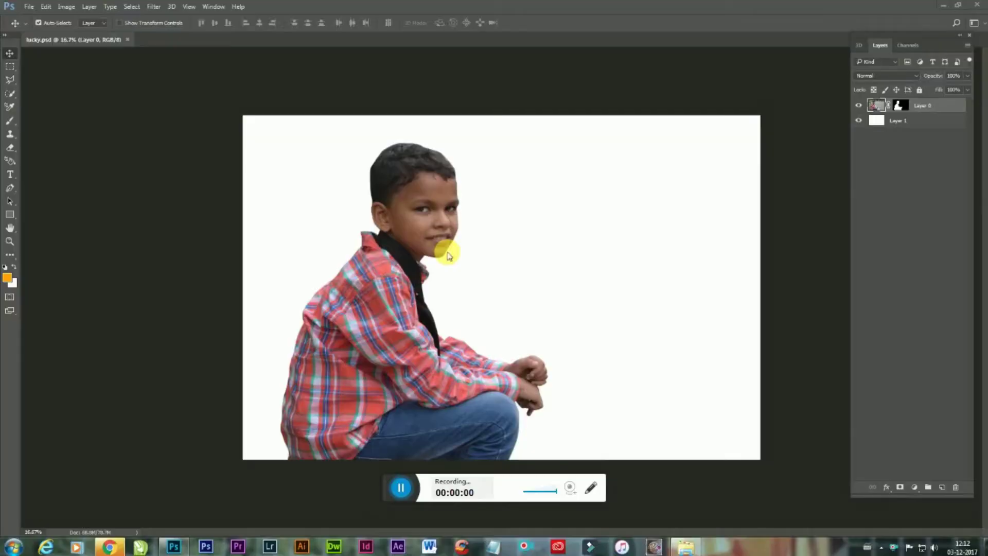
- Apply the layer mask on Layer 0 so the cutout becomes permanent
{"action": "key", "text": "ctrl+plus"}
{"action": "key", "text": "ctrl+plus"}
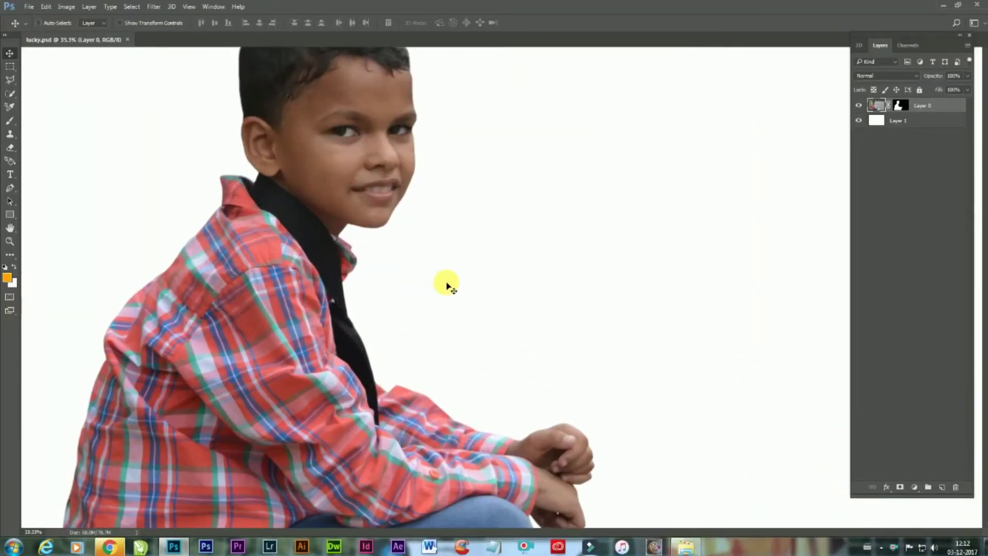
{"action": "left_click_drag", "start_coordinate": [321, 336], "coordinate": [402, 188]}
{"action": "left_click_drag", "start_coordinate": [369, 102], "coordinate": [375, 353]}
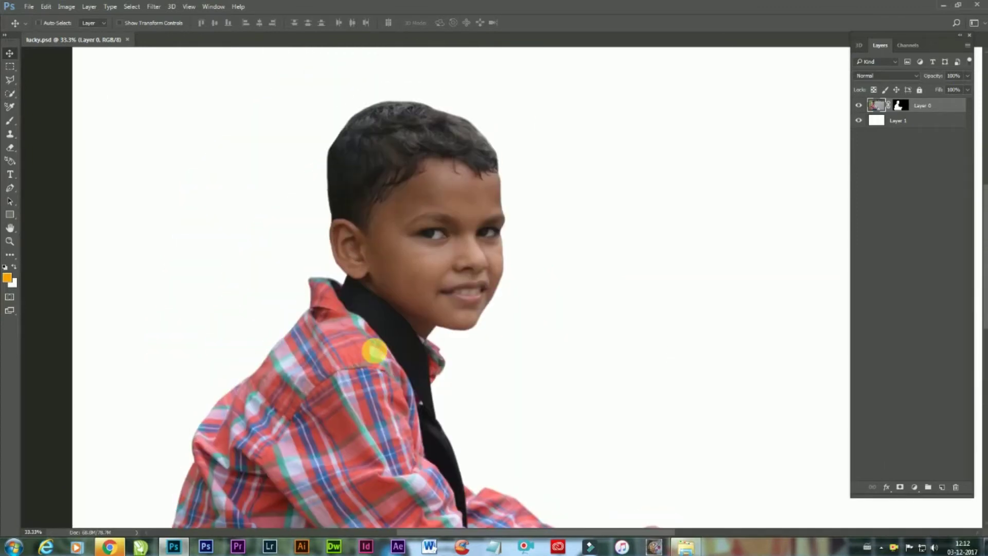
{"action": "key", "text": "ctrl+plus"}
{"action": "left_click_drag", "start_coordinate": [363, 222], "coordinate": [375, 349]}
{"action": "left_click", "coordinate": [900, 106]}
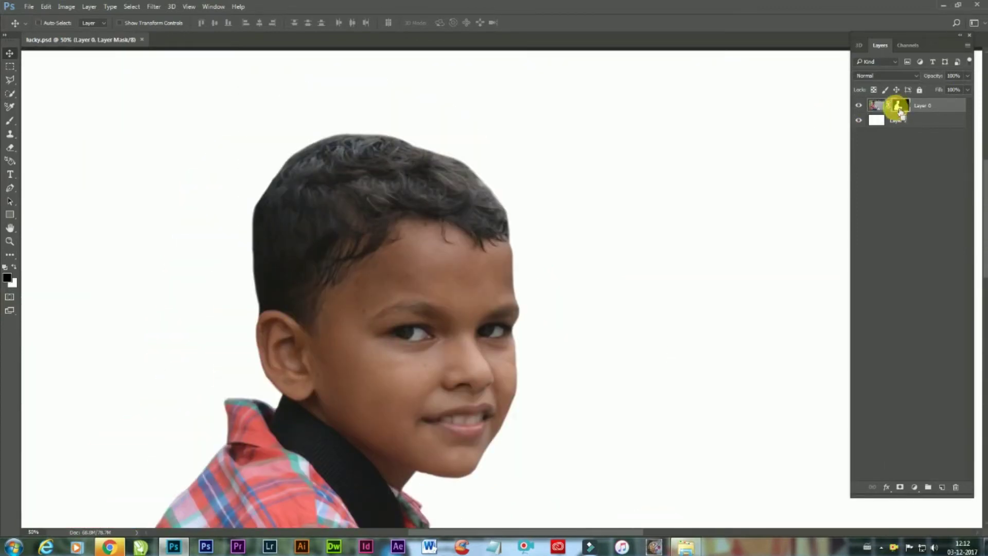
{"action": "right_click", "coordinate": [904, 108]}
{"action": "left_click", "coordinate": [891, 139]}
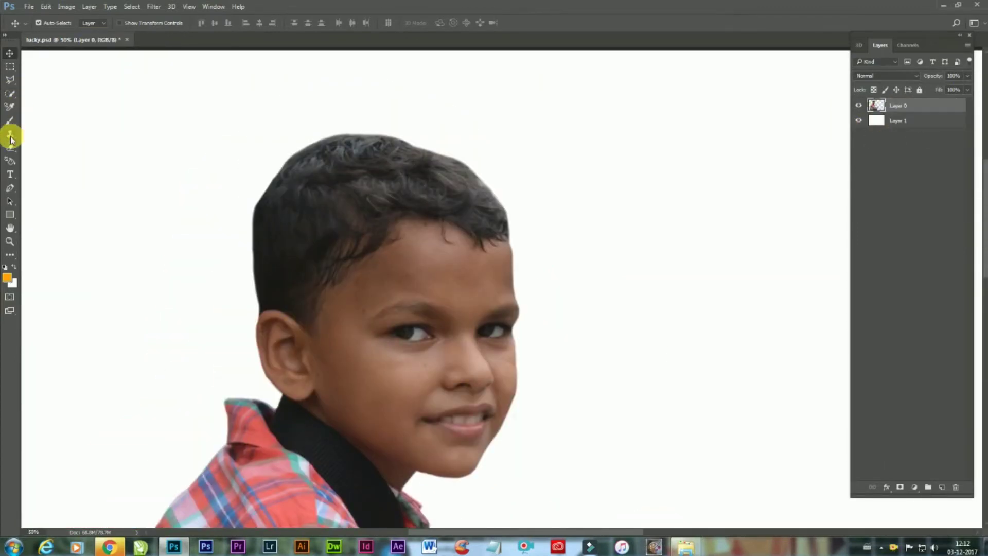
- Smudge the hair outline around the head with the Smudge Tool at 80% strength to soften the cut edge
{"action": "left_click", "coordinate": [10, 254]}
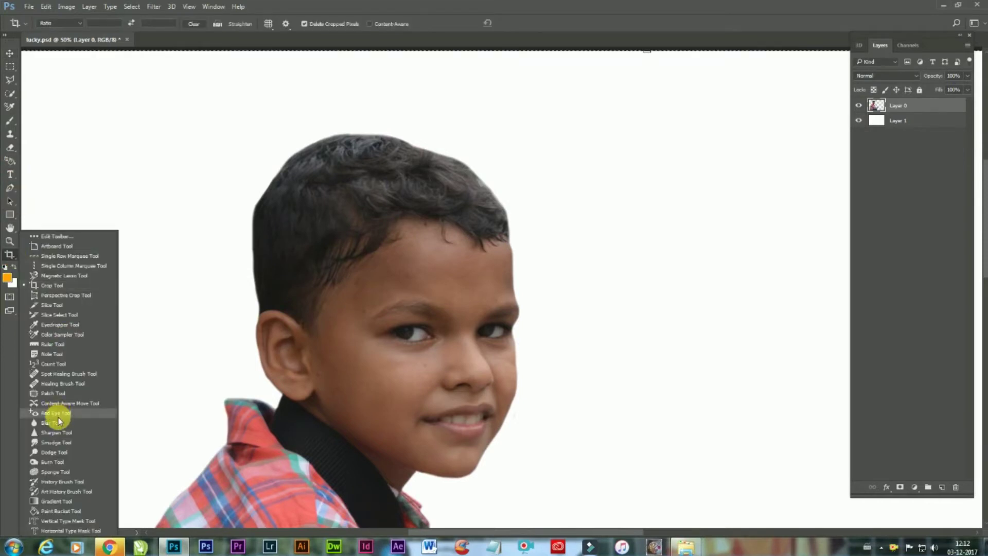
{"action": "left_click", "coordinate": [64, 443]}
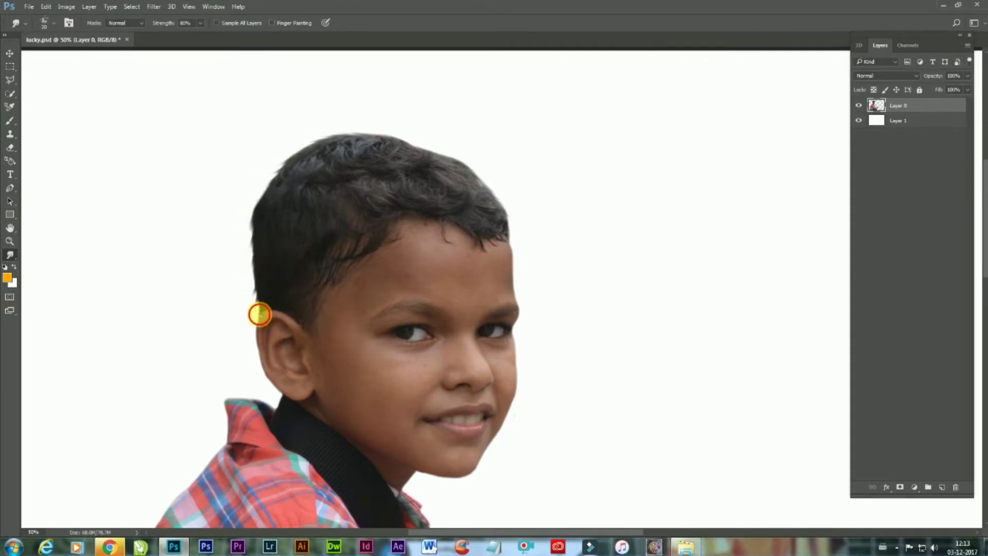
{"action": "left_click", "coordinate": [9, 53]}
- Open the Camera Raw Filter on Layer 0 and set Exposure +0.20, Contrast +5, Highlights -27, Shadows +3 and Whites -30, lowering Blacks slightly
{"action": "key", "text": "ctrl+minus"}
{"action": "key", "text": "ctrl+minus"}
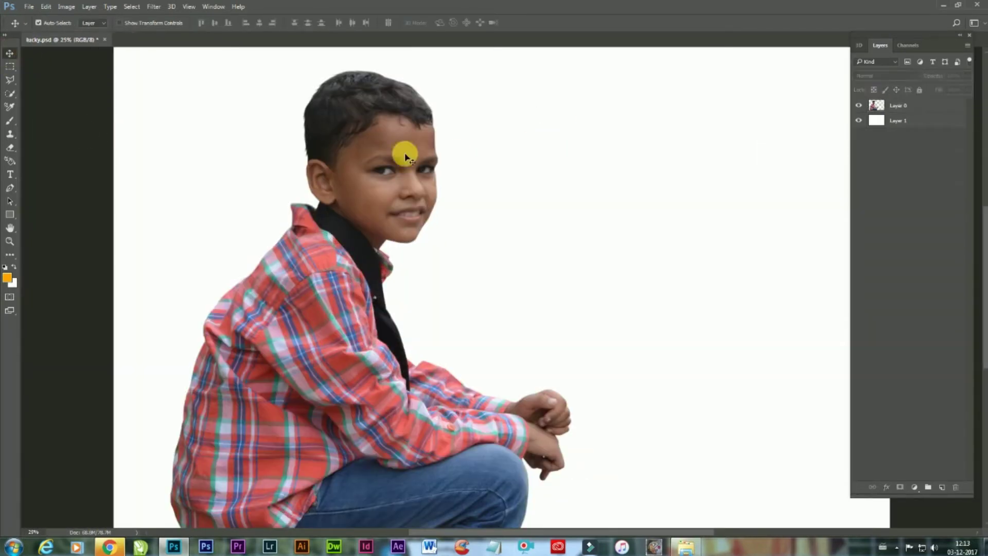
{"action": "left_click", "coordinate": [153, 6]}
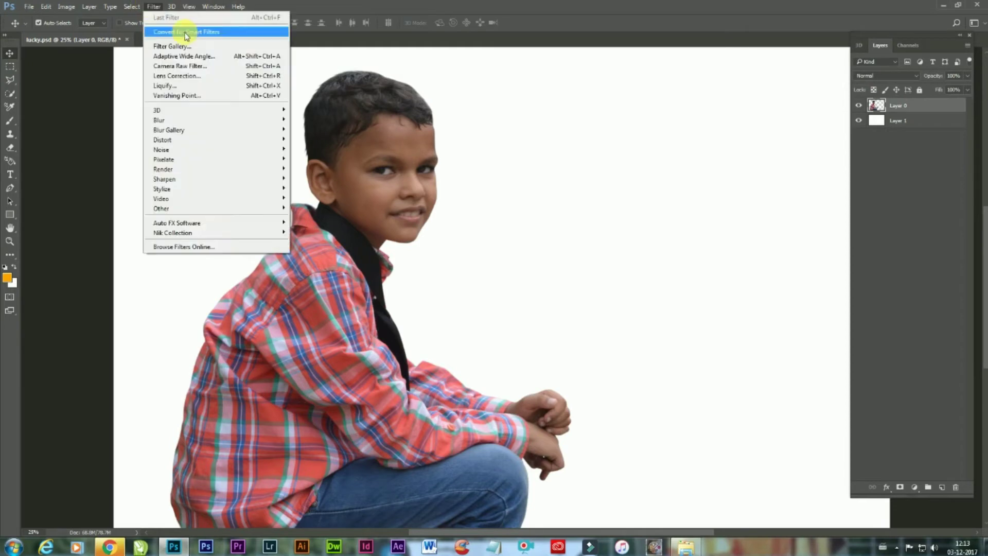
{"action": "left_click", "coordinate": [178, 67]}
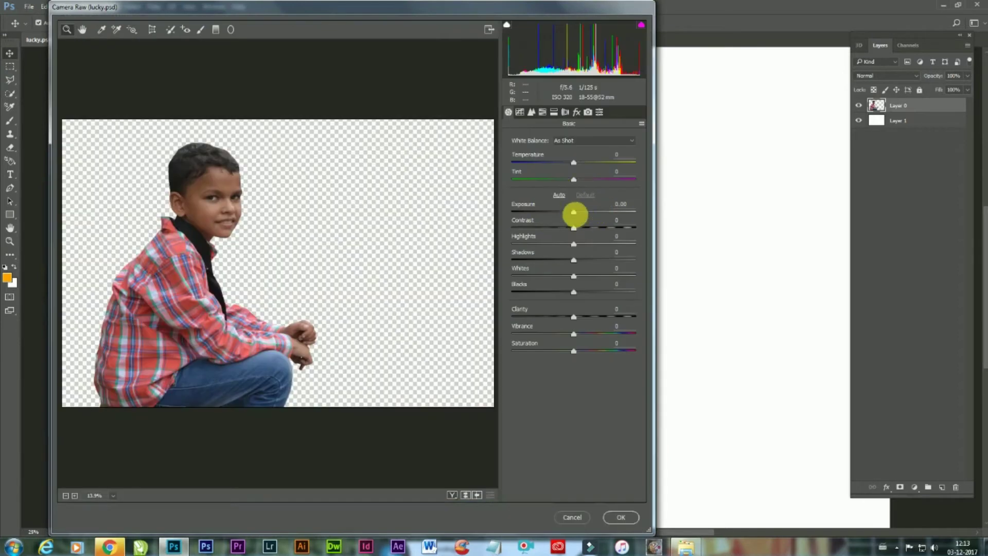
{"action": "left_click_drag", "start_coordinate": [573, 212], "coordinate": [564, 291]}
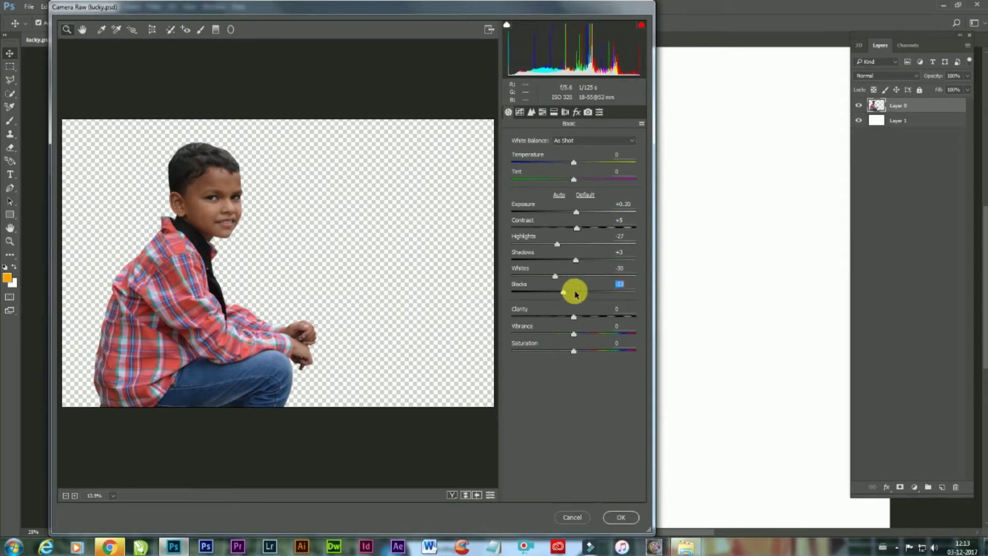
- Adjust the parametric tone curve to Highlights +12, Lights +9 and Darks +27, and raise Shadows slightly
{"action": "left_click", "coordinate": [520, 111]}
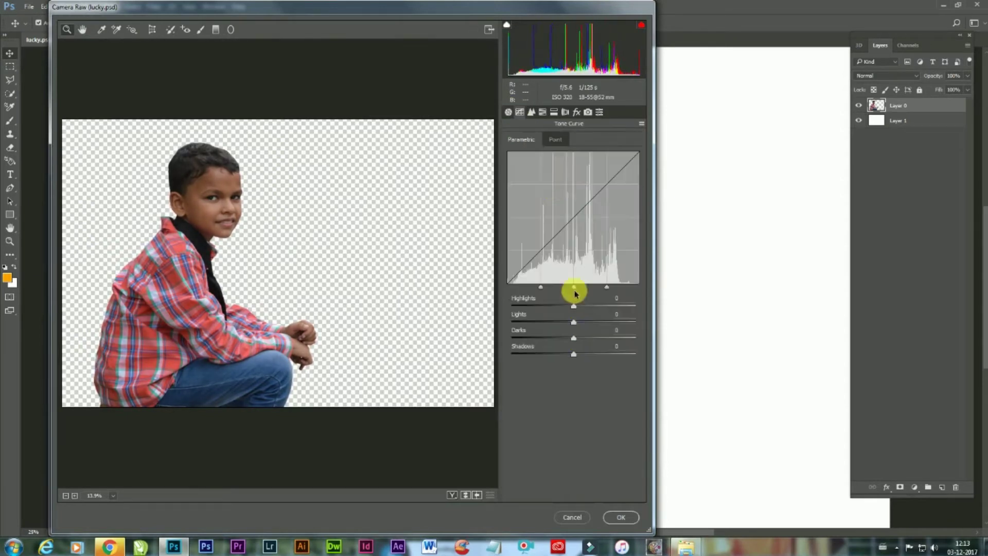
{"action": "left_click_drag", "start_coordinate": [573, 322], "coordinate": [592, 339]}
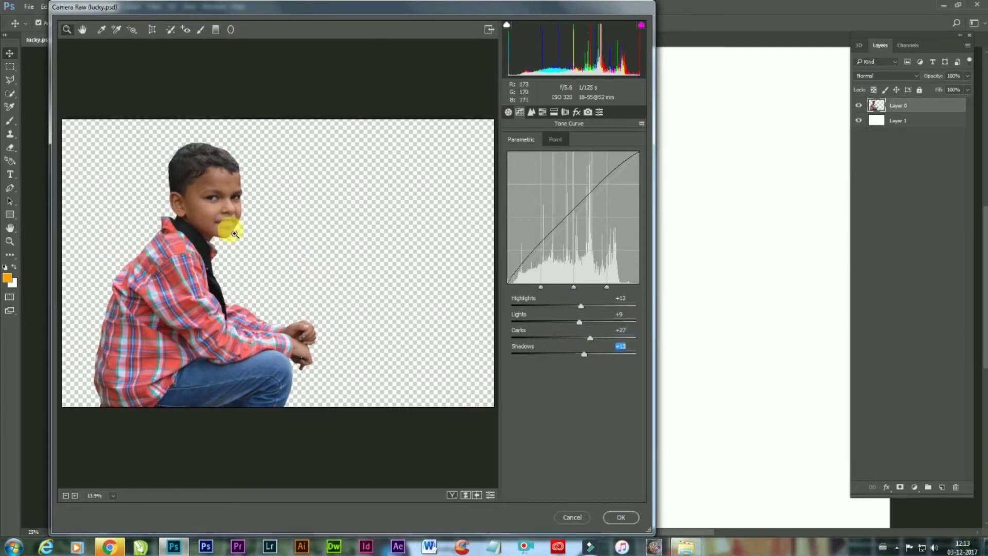
- Raise the sharpening amount, masking and luminance noise reduction for the boy's skin, and apply the Camera Raw filter
{"action": "left_click", "coordinate": [229, 217]}
{"action": "left_click", "coordinate": [531, 111]}
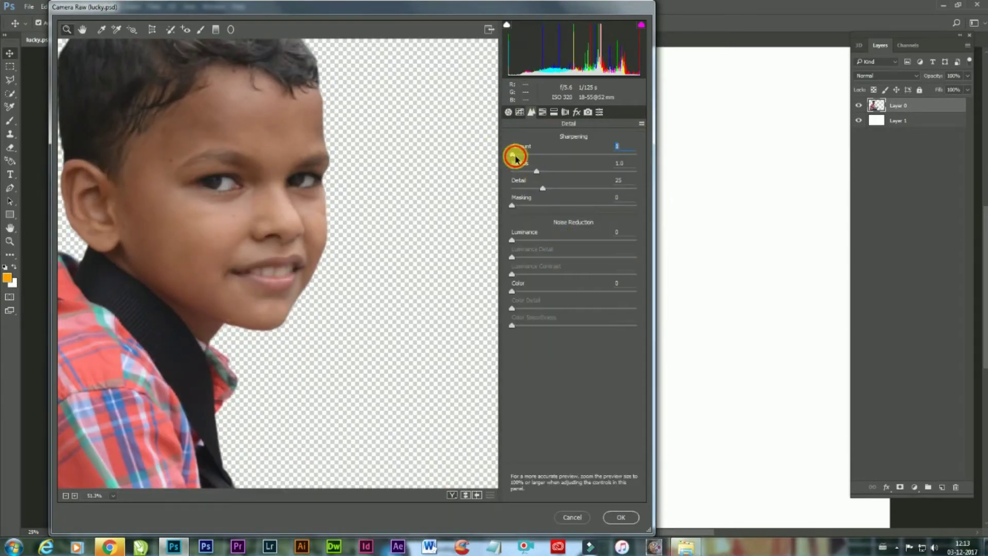
{"action": "left_click_drag", "start_coordinate": [516, 157], "coordinate": [534, 155]}
{"action": "left_click_drag", "start_coordinate": [512, 207], "coordinate": [531, 206]}
{"action": "left_click_drag", "start_coordinate": [512, 240], "coordinate": [556, 243]}
{"action": "left_click", "coordinate": [621, 517]}
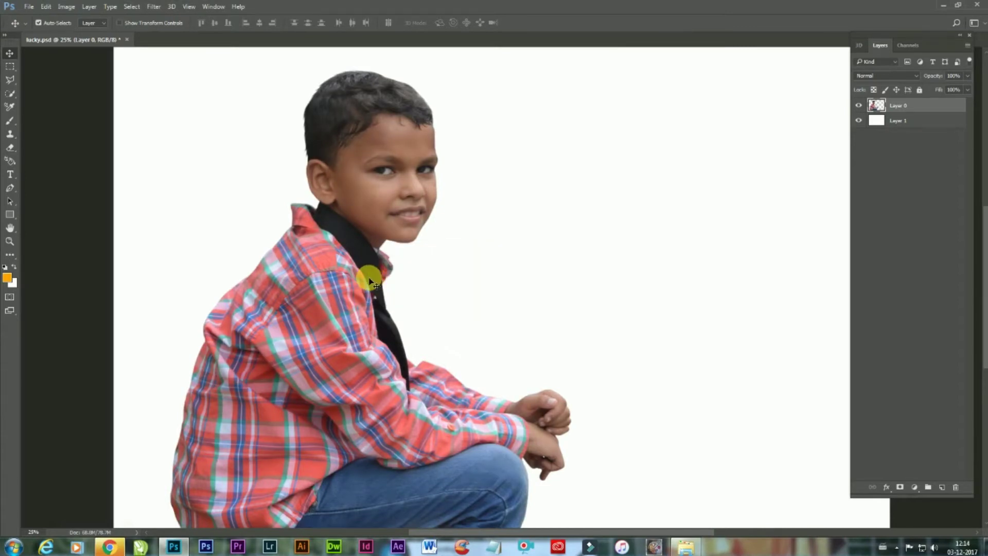
- Minimize Photoshop to show the desktop with the image files
{"action": "key", "text": "ctrl+minus"}
{"action": "key", "text": "ctrl+plus"}
{"action": "left_click", "coordinate": [940, 12]}
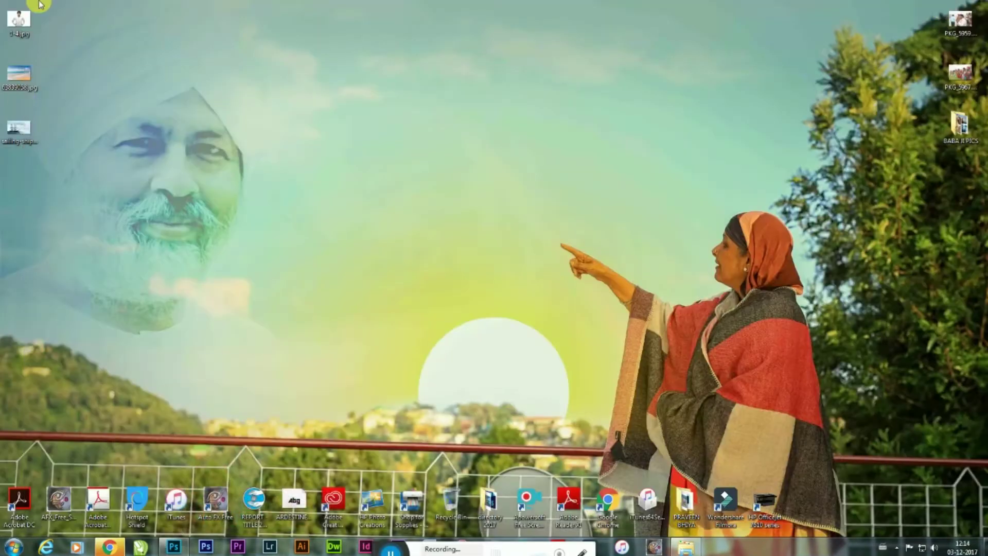
- Open the beach photo from the desktop in Photoshop and copy it into the lucky.psd document
{"action": "left_click", "coordinate": [19, 72]}
{"action": "right_click", "coordinate": [19, 73]}
{"action": "mouse_move", "coordinate": [129, 238]}
{"action": "left_click", "coordinate": [200, 249]}
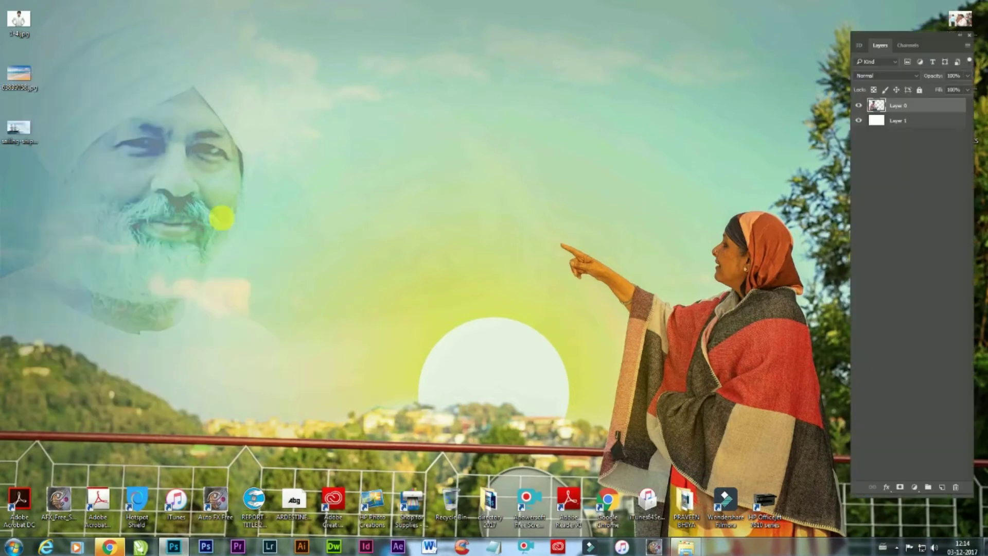
{"action": "key", "text": "ctrl+minus"}
{"action": "left_click_drag", "start_coordinate": [191, 38], "coordinate": [157, 270]}
{"action": "left_click_drag", "start_coordinate": [278, 343], "coordinate": [414, 211]}
{"action": "left_click", "coordinate": [564, 255]}
- Flip the beach image horizontally and enlarge it to cover the whole canvas
{"action": "key", "text": "ctrl+minus"}
{"action": "key", "text": "ctrl+t"}
{"action": "right_click", "coordinate": [487, 288]}
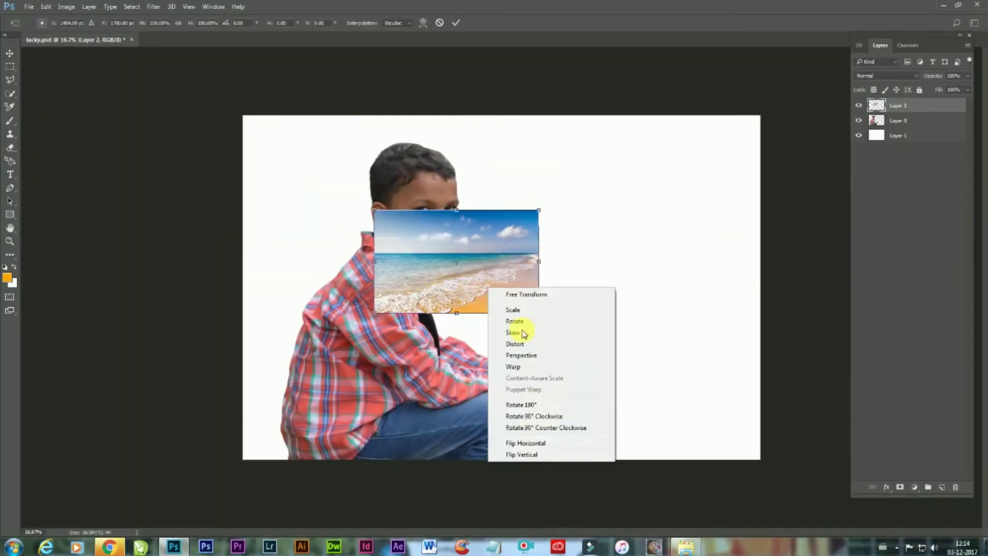
{"action": "left_click", "coordinate": [533, 444]}
{"action": "left_click_drag", "start_coordinate": [540, 314], "coordinate": [776, 492]}
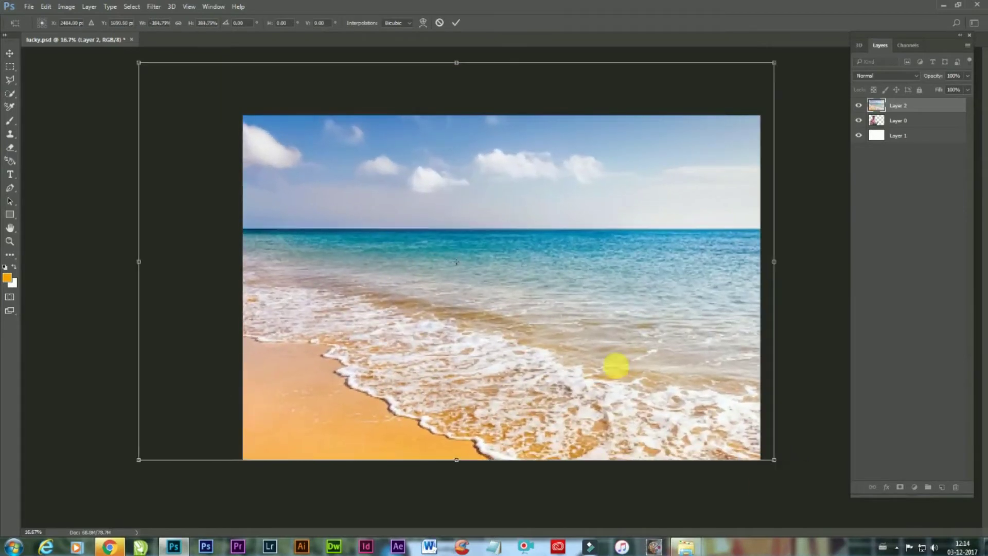
- Place the beach layer behind the boy and shift it so the shoreline and sand show beside him
{"action": "left_click_drag", "start_coordinate": [618, 368], "coordinate": [628, 376]}
{"action": "key", "text": "Return"}
{"action": "left_click_drag", "start_coordinate": [919, 107], "coordinate": [921, 133]}
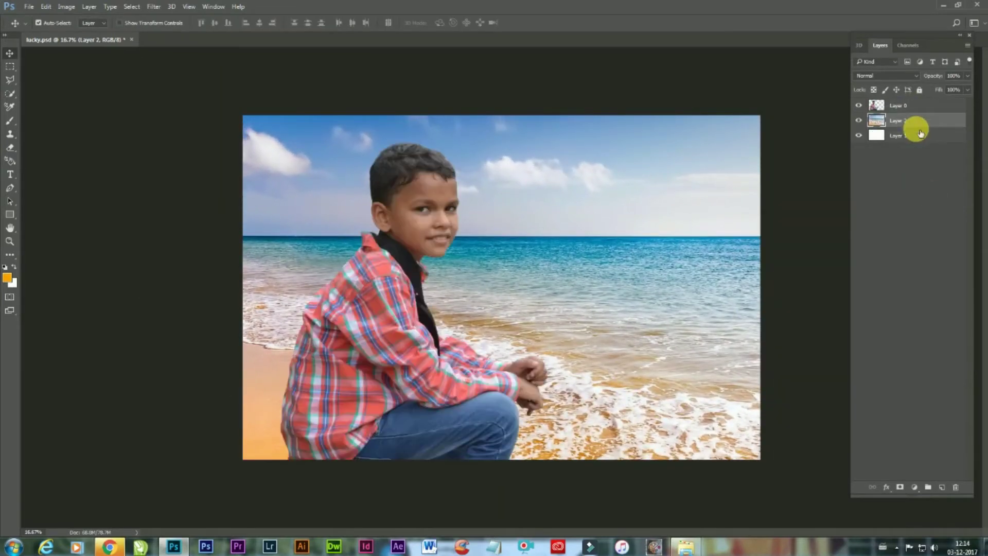
{"action": "left_click_drag", "start_coordinate": [634, 332], "coordinate": [719, 325]}
- Scale the boy on Layer 0 down slightly, keeping him seated at the canvas's lower edge
{"action": "left_click", "coordinate": [388, 298]}
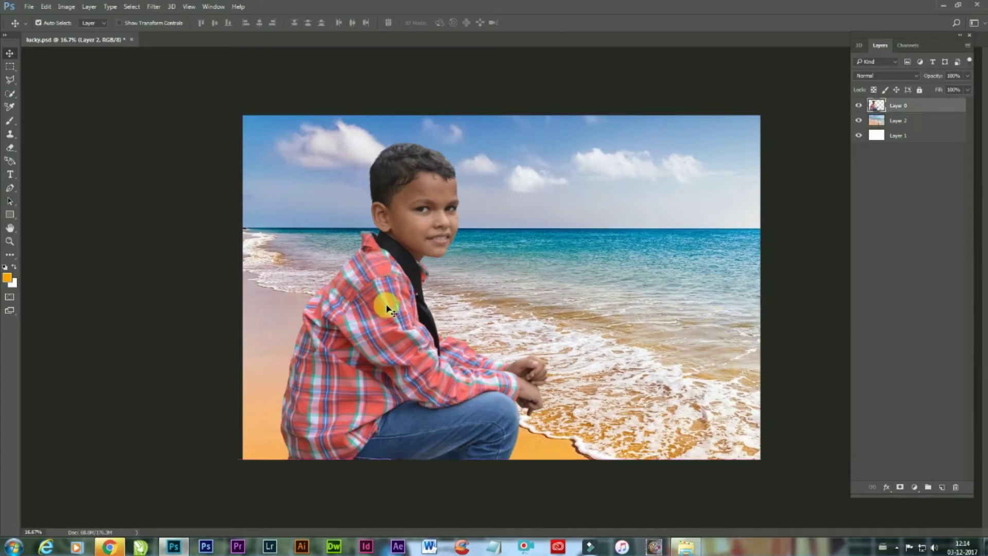
{"action": "key", "text": "ctrl+t"}
{"action": "left_click_drag", "start_coordinate": [540, 135], "coordinate": [523, 186]}
{"action": "key", "text": "Return"}
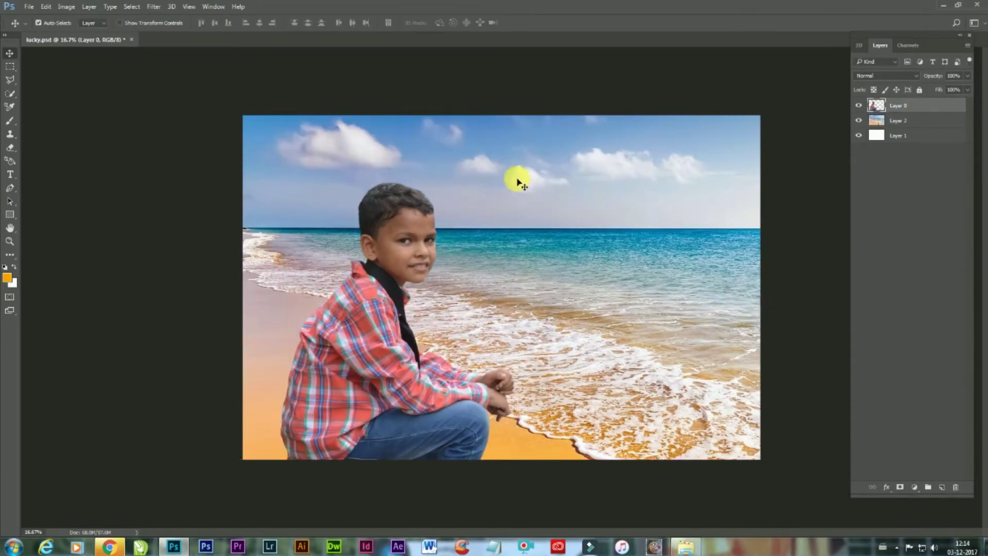
{"action": "key", "text": "ctrl"}
- Open the sailing-ship-on-the-sea image from the desktop in Photoshop and copy it into lucky.psd
{"action": "left_click", "coordinate": [941, 6]}
{"action": "right_click", "coordinate": [19, 128]}
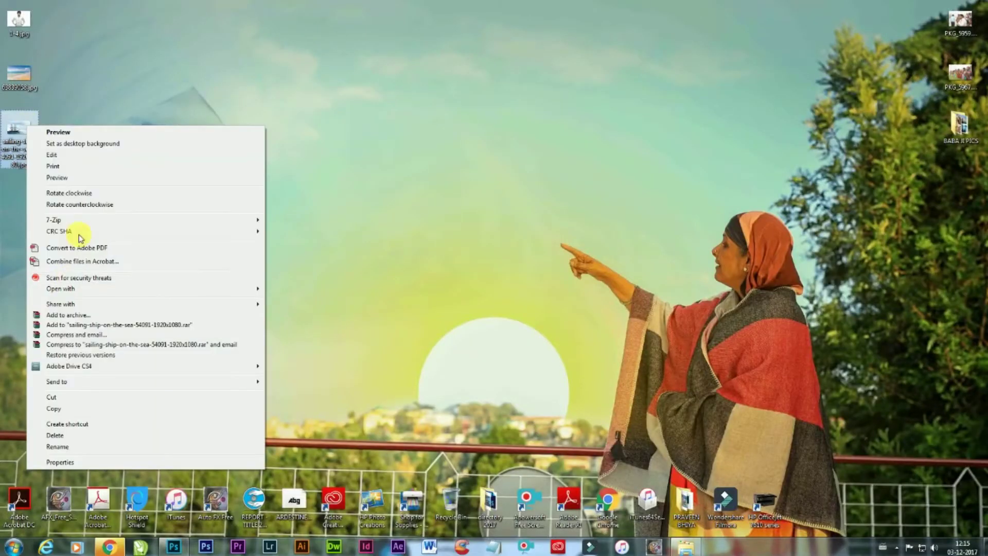
{"action": "mouse_move", "coordinate": [239, 315]}
{"action": "left_click", "coordinate": [308, 299]}
{"action": "left_click_drag", "start_coordinate": [253, 40], "coordinate": [159, 237]}
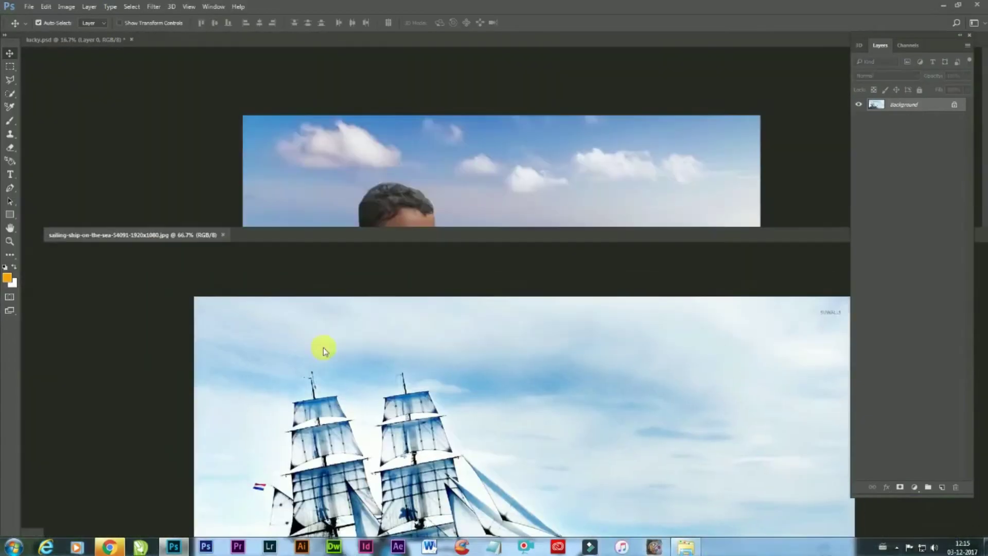
{"action": "left_click_drag", "start_coordinate": [312, 352], "coordinate": [496, 181]}
{"action": "left_click", "coordinate": [698, 237]}
- Position the ship image beside the boy's head so its waterline matches the beach horizon
{"action": "left_click_drag", "start_coordinate": [521, 228], "coordinate": [581, 227]}
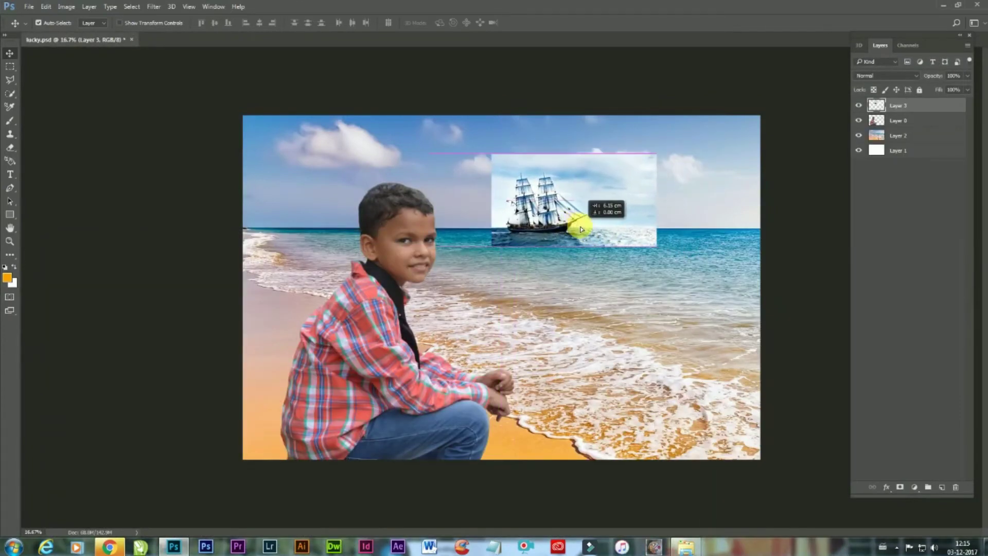
{"action": "key", "text": "ctrl+plus"}
{"action": "key", "text": "ctrl+plus"}
{"action": "key", "text": "ctrl+plus"}
{"action": "left_click_drag", "start_coordinate": [489, 315], "coordinate": [352, 506]}
{"action": "left_click_drag", "start_coordinate": [562, 298], "coordinate": [543, 307]}
- Add a layer mask to the ship's Layer 3 and hide the photo's outer edges with a soft black brush
{"action": "left_click", "coordinate": [10, 120]}
{"action": "key", "text": "d"}
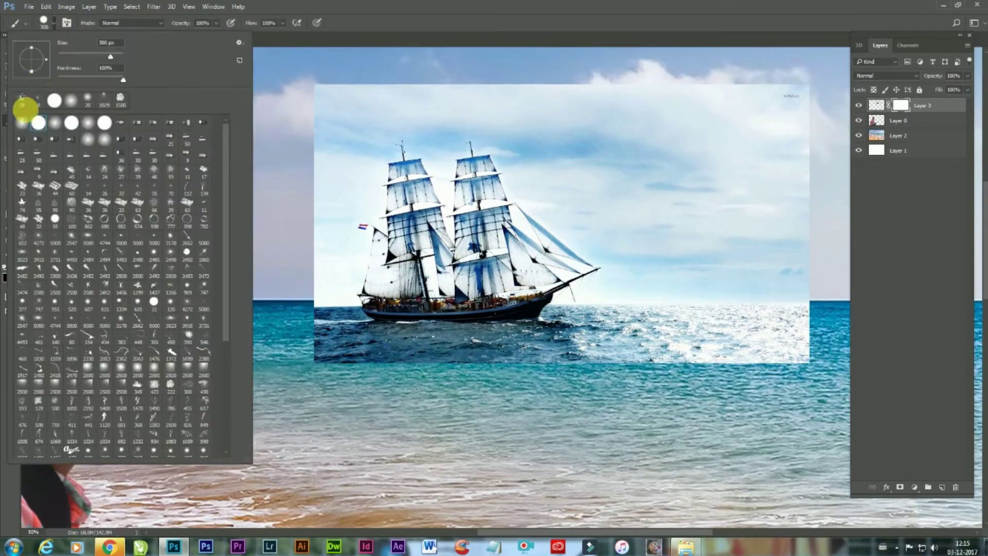
{"action": "left_click", "coordinate": [24, 121]}
{"action": "left_click", "coordinate": [735, 218]}
{"action": "key", "text": "bracketleft"}
{"action": "mouse_move", "coordinate": [820, 118]}
{"action": "left_mouse_down"}
{"action": "mouse_move", "coordinate": [818, 256]}
{"action": "mouse_move", "coordinate": [787, 146]}
{"action": "mouse_move", "coordinate": [287, 136]}
{"action": "mouse_move", "coordinate": [393, 118]}
{"action": "mouse_move", "coordinate": [336, 395]}
{"action": "left_mouse_up"}
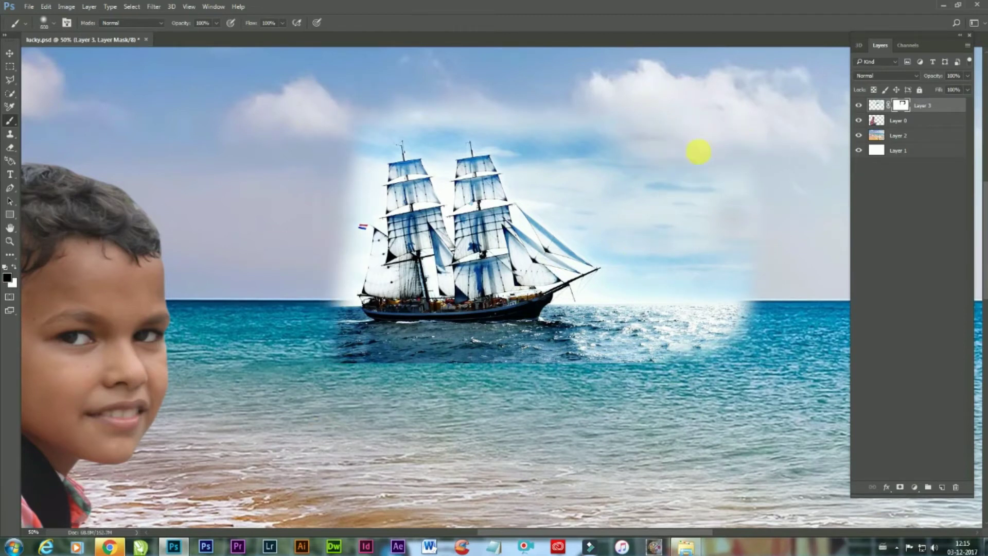
{"action": "left_click_drag", "start_coordinate": [697, 150], "coordinate": [730, 381]}
- Mask out the remaining sky and dark water close around the ship, and set the brush opacity to 40%
{"action": "left_click_drag", "start_coordinate": [624, 152], "coordinate": [641, 167]}
{"action": "left_click_drag", "start_coordinate": [634, 207], "coordinate": [689, 236]}
{"action": "left_click_drag", "start_coordinate": [643, 165], "coordinate": [608, 107]}
{"action": "left_click_drag", "start_coordinate": [580, 138], "coordinate": [660, 191]}
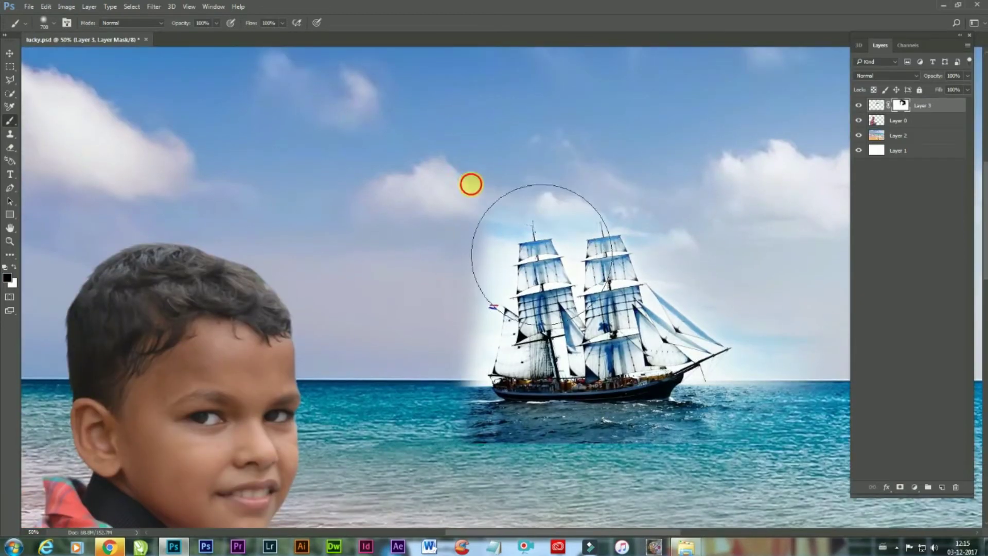
{"action": "left_click_drag", "start_coordinate": [436, 329], "coordinate": [426, 355]}
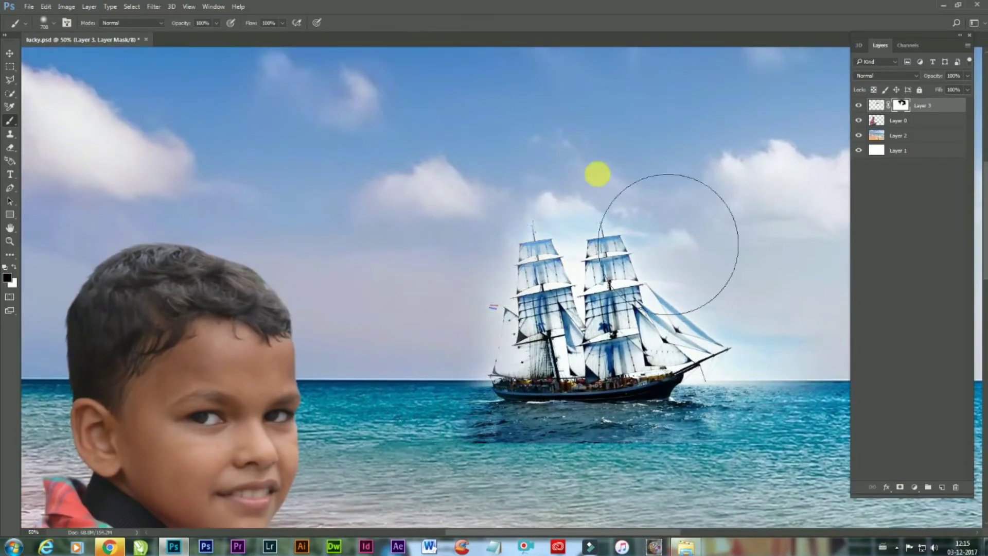
{"action": "left_click_drag", "start_coordinate": [638, 459], "coordinate": [596, 383]}
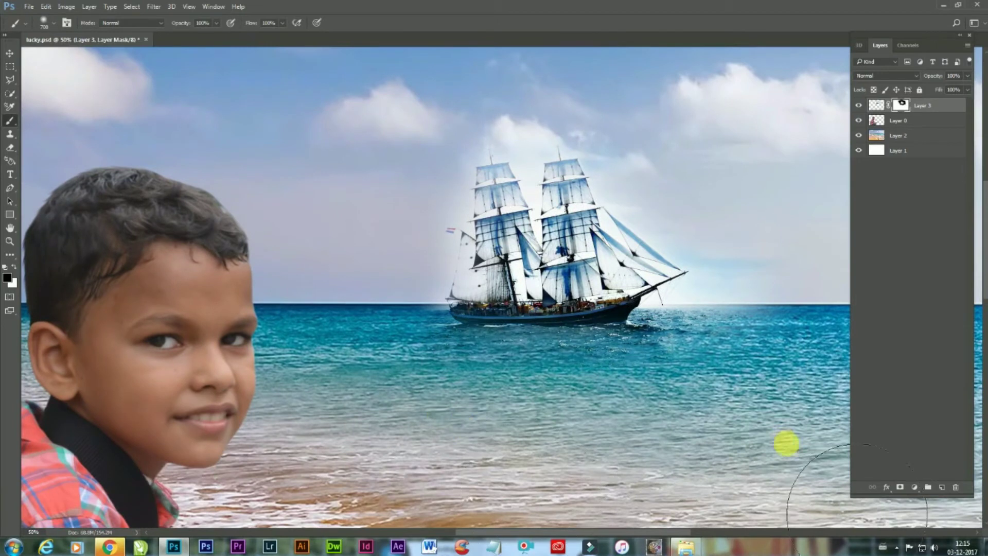
{"action": "key", "text": "4"}
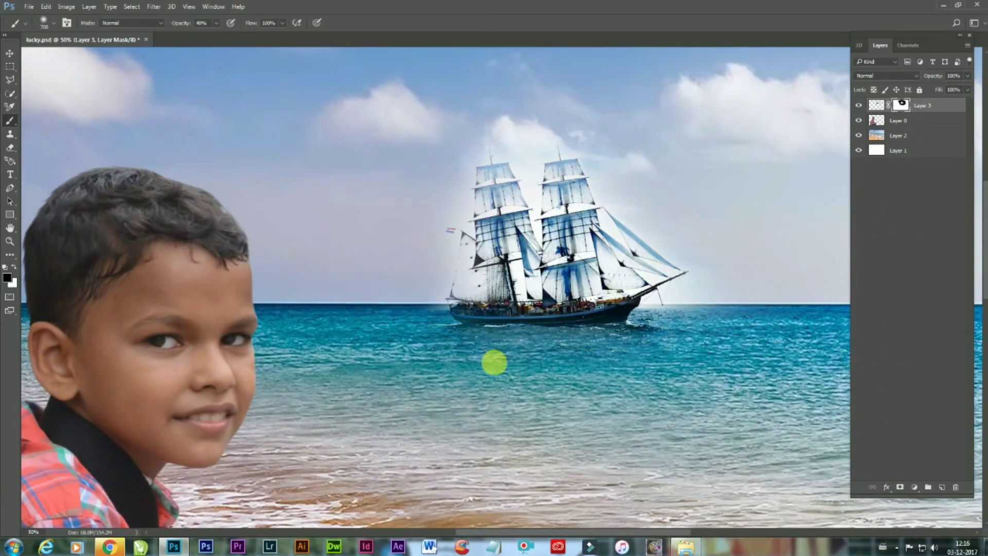
- Enlarge the masked ship to about 135% and keep it sitting on the horizon
{"action": "key", "text": "ctrl+minus"}
{"action": "key", "text": "ctrl+minus"}
{"action": "key", "text": "ctrl+minus"}
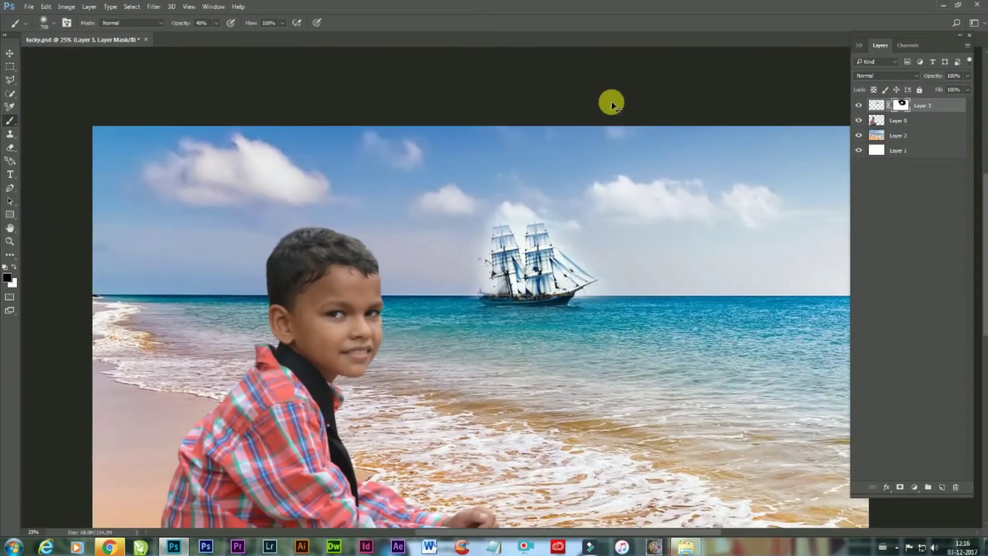
{"action": "key", "text": "ctrl+t"}
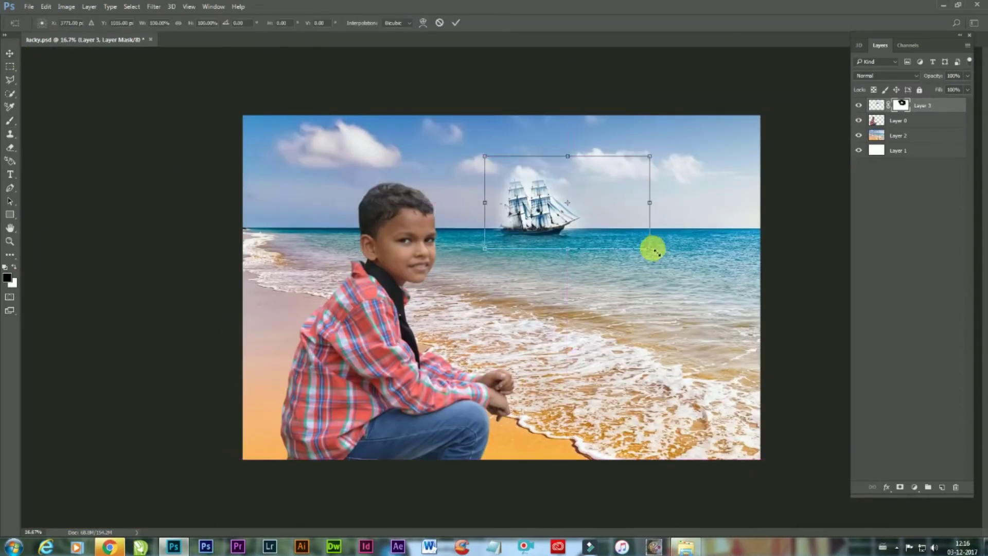
{"action": "left_click_drag", "start_coordinate": [650, 249], "coordinate": [688, 258]}
{"action": "left_click_drag", "start_coordinate": [591, 236], "coordinate": [617, 236]}
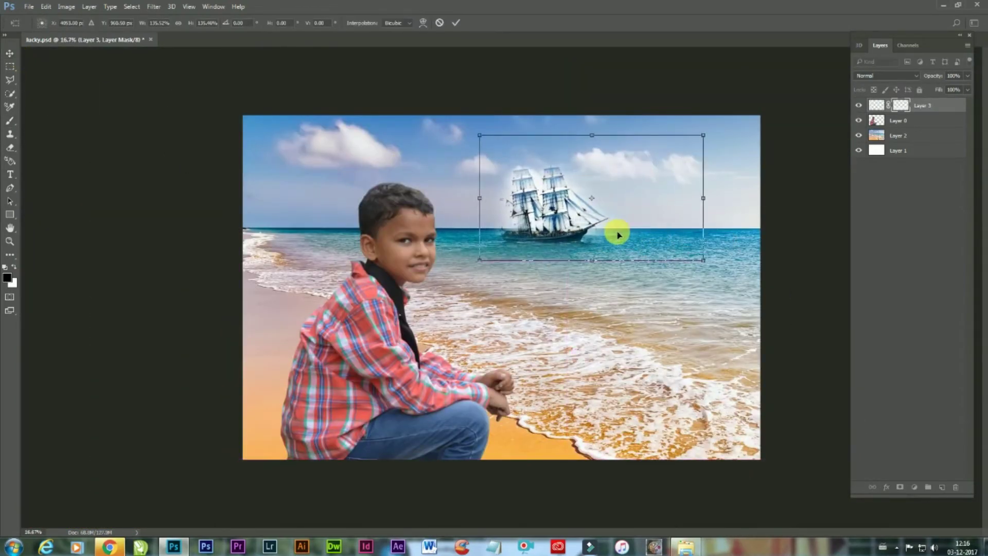
{"action": "key", "text": "Return"}
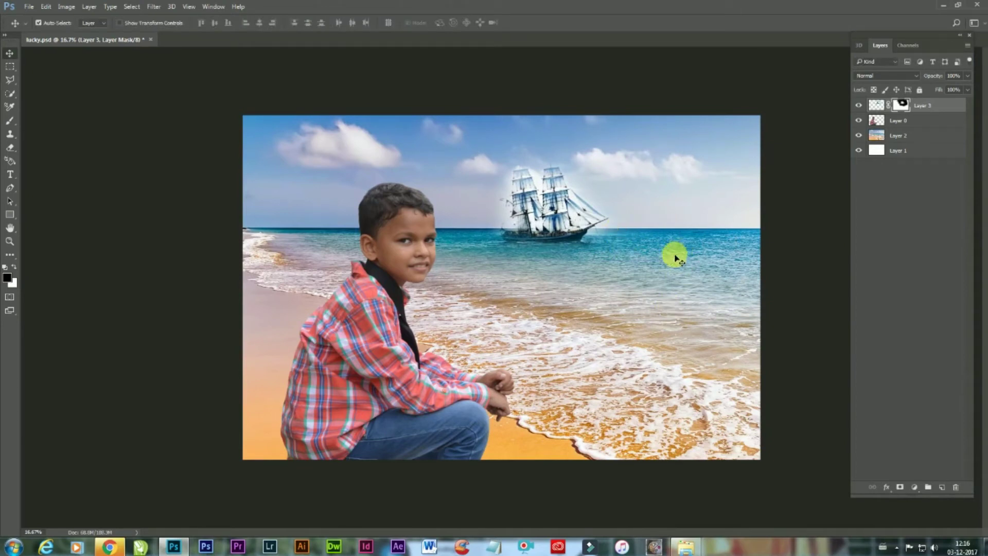
{"action": "left_click", "coordinate": [708, 259]}
{"action": "left_click", "coordinate": [916, 105], "text": "shift"}
{"action": "right_click", "coordinate": [916, 106]}
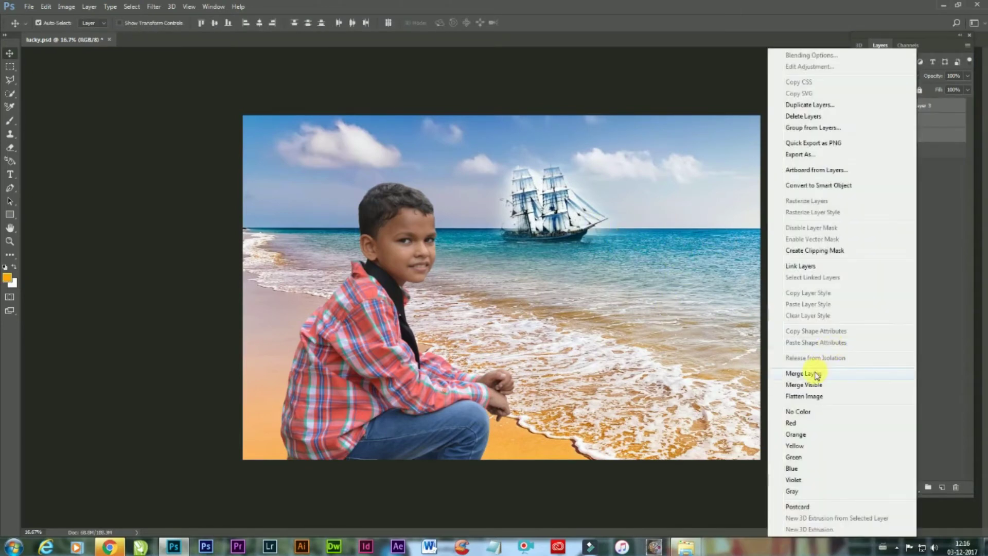
{"action": "left_click", "coordinate": [815, 374]}
{"action": "key", "text": "ctrl+z"}
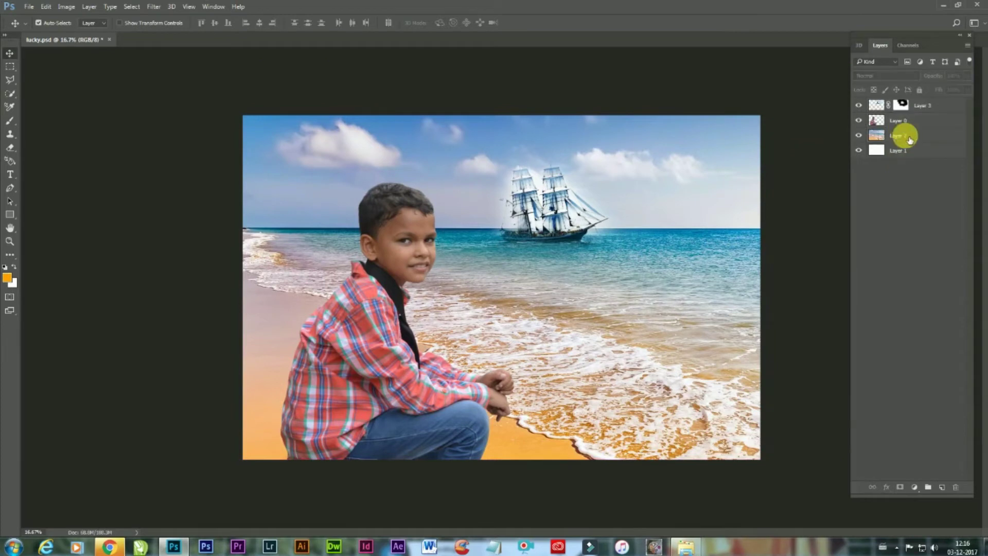
- Merge the ship's Layer 3 with the beach's Layer 2, leaving the boy's layer separate
{"action": "left_click", "coordinate": [909, 138]}
{"action": "left_click", "coordinate": [925, 107], "text": "ctrl"}
{"action": "right_click", "coordinate": [925, 107]}
{"action": "left_click", "coordinate": [814, 372]}
- Duplicate the merged background and stack both versions beneath the boy's Layer 0, with the copy lowest
{"action": "key", "text": "ctrl+j"}
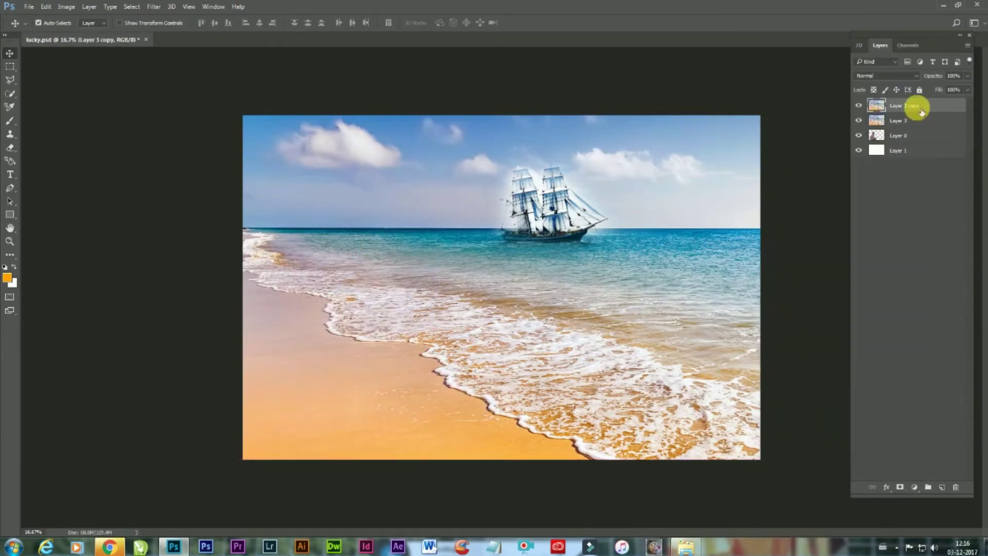
{"action": "left_click_drag", "start_coordinate": [921, 111], "coordinate": [918, 139]}
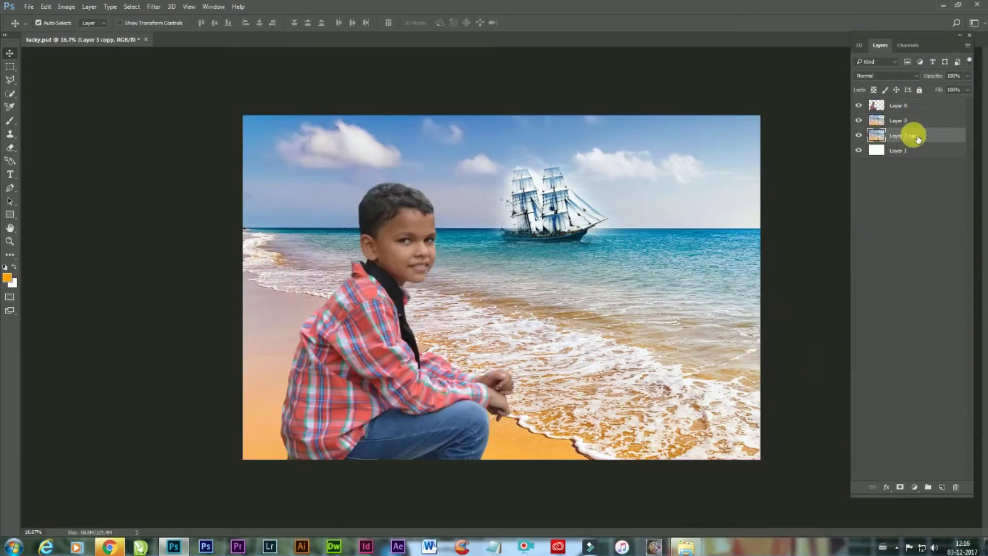
- Apply a light Gaussian Blur to the upper background Layer 3, with the ship still recognisable
{"action": "left_click", "coordinate": [904, 121]}
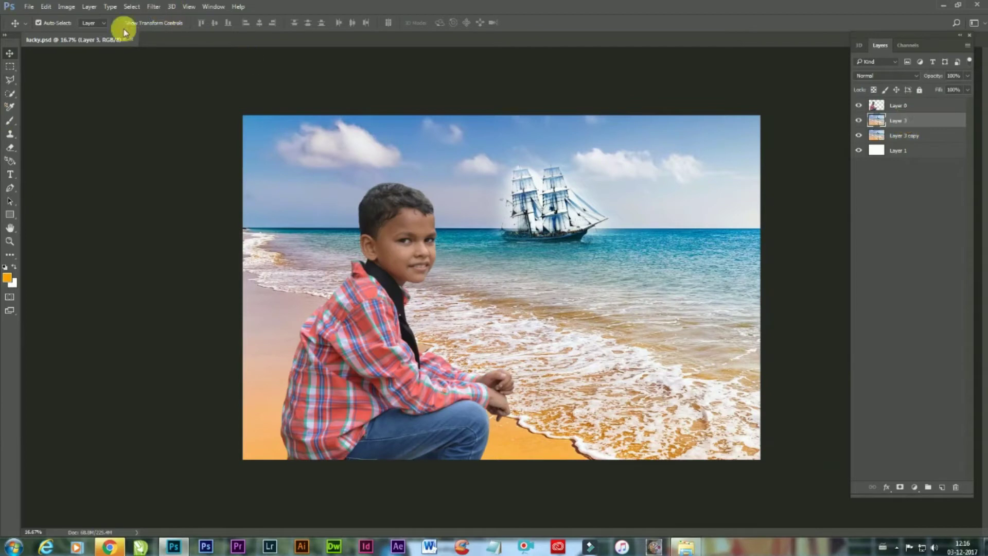
{"action": "left_click", "coordinate": [149, 7]}
{"action": "mouse_move", "coordinate": [161, 128]}
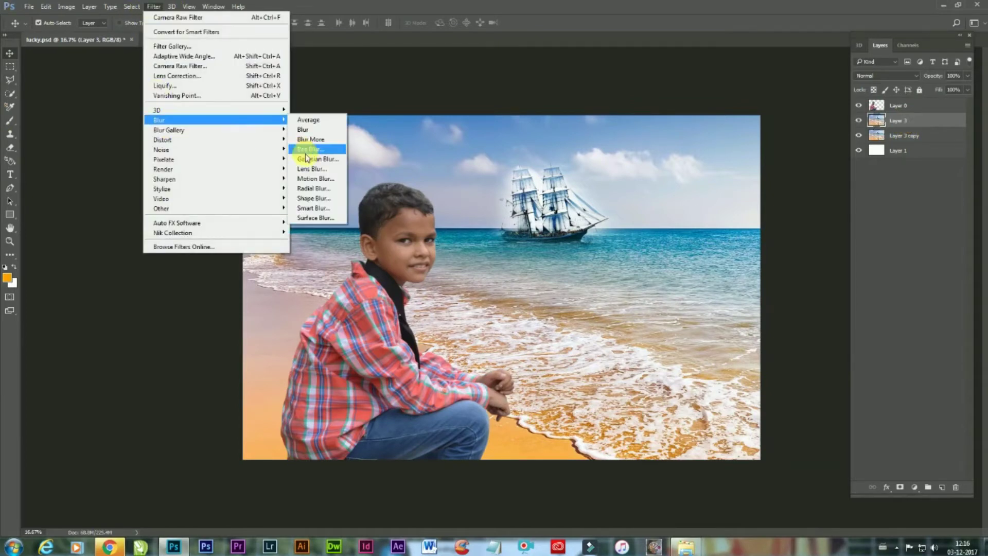
{"action": "left_click", "coordinate": [310, 159]}
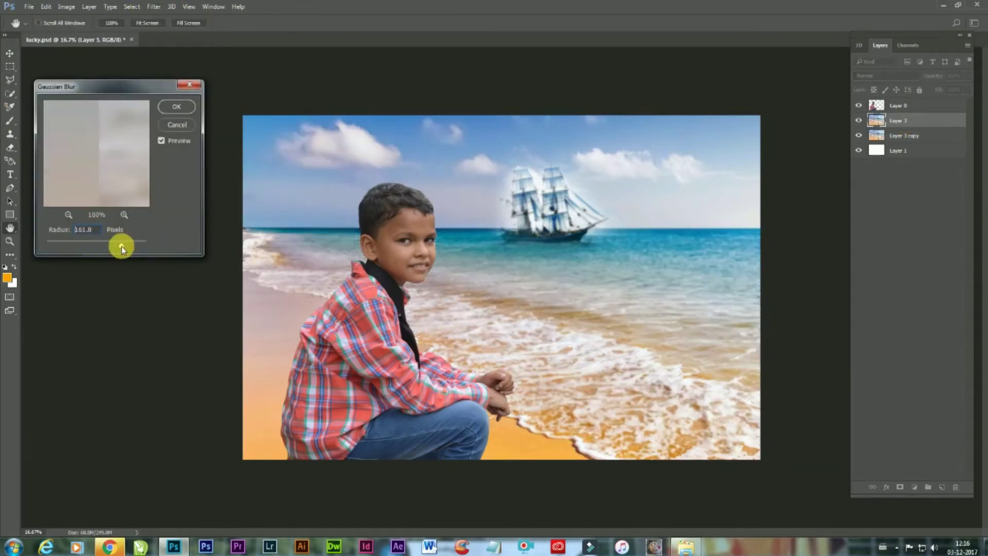
{"action": "left_click_drag", "start_coordinate": [121, 245], "coordinate": [103, 245]}
{"action": "left_click", "coordinate": [163, 142]}
{"action": "left_click", "coordinate": [163, 142]}
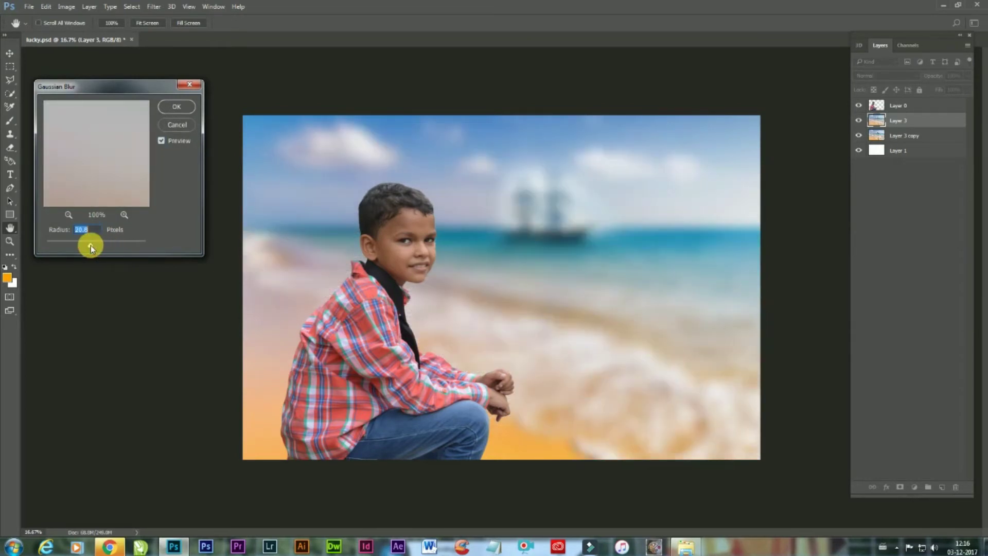
{"action": "left_click", "coordinate": [175, 107]}
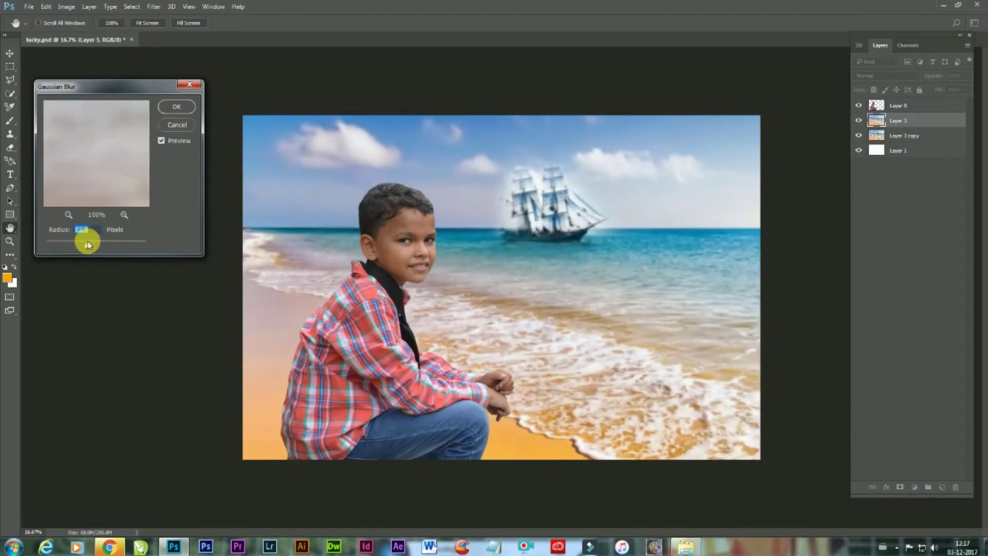
{"action": "left_click", "coordinate": [180, 105]}
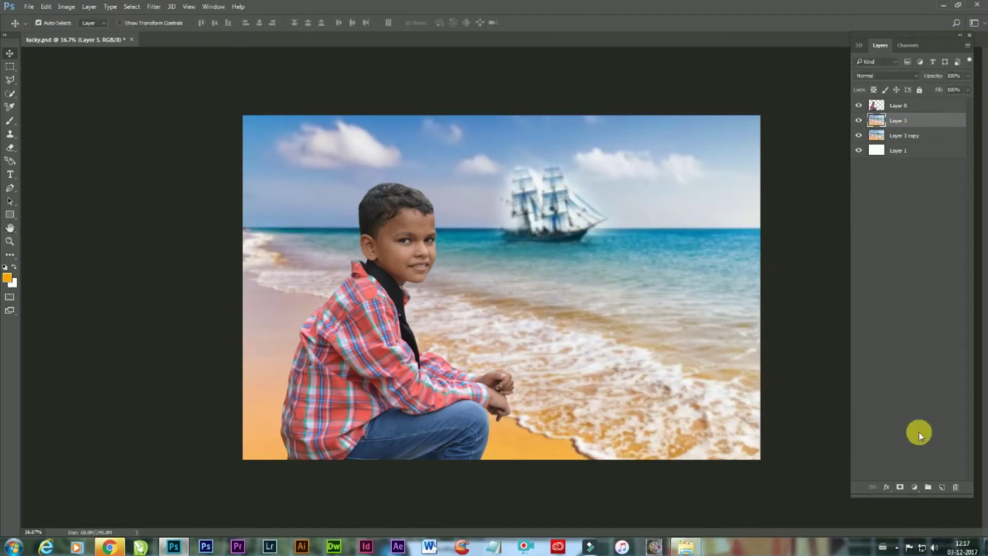
- Add a layer mask to the blurred Layer 3 and paint the lower foreground black with a soft brush of about 2100 px at 40% opacity
{"action": "left_click", "coordinate": [900, 487]}
{"action": "left_click", "coordinate": [10, 120]}
{"action": "key", "text": "bracketright"}
{"action": "key", "text": "bracketright"}
{"action": "key", "text": "bracketright"}
{"action": "key", "text": "bracketright"}
{"action": "key", "text": "bracketright"}
{"action": "key", "text": "bracketright"}
{"action": "key", "text": "bracketright"}
{"action": "key", "text": "bracketright"}
{"action": "key", "text": "bracketright"}
{"action": "key", "text": "bracketright"}
{"action": "key", "text": "bracketright"}
{"action": "key", "text": "bracketright"}
{"action": "key", "text": "bracketright"}
{"action": "key", "text": "bracketright"}
{"action": "key", "text": "bracketright"}
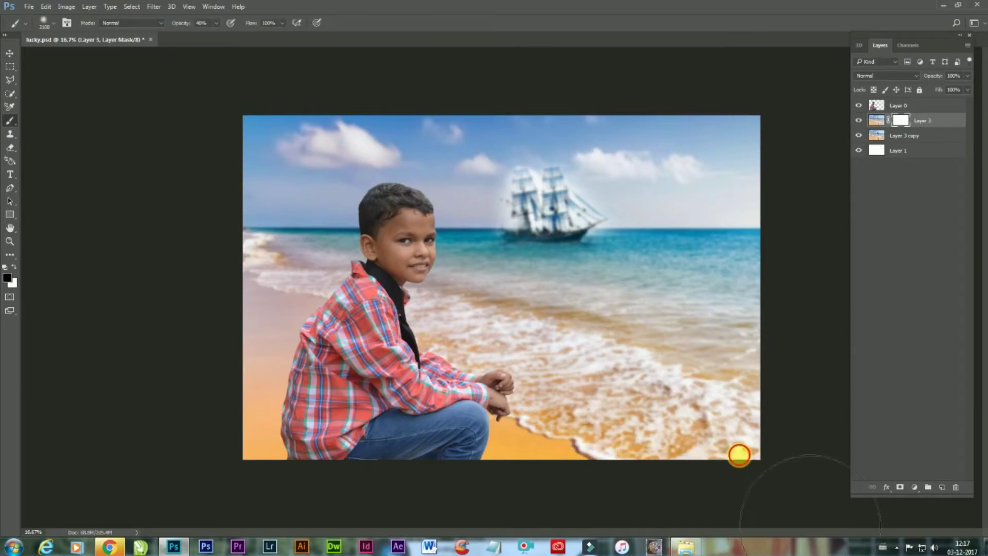
{"action": "mouse_move", "coordinate": [738, 455]}
{"action": "left_mouse_down"}
{"action": "mouse_move", "coordinate": [597, 478]}
{"action": "mouse_move", "coordinate": [798, 442]}
{"action": "left_mouse_up"}
- Enlarge the mask brush to about 2600 px and paint more of the foreground at reduced opacity to grade the blur
{"action": "key", "text": "bracketright"}
{"action": "key", "text": "bracketright"}
{"action": "key", "text": "bracketright"}
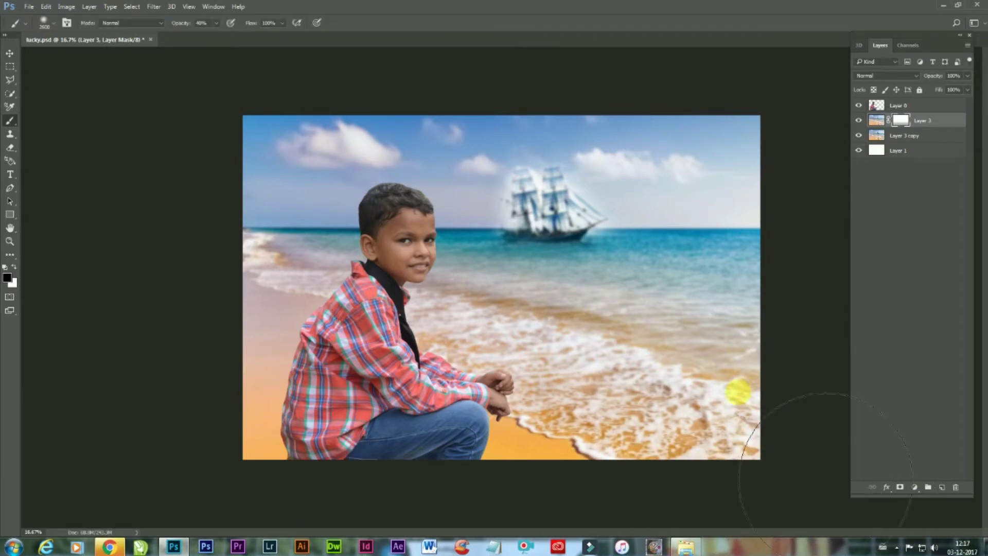
{"action": "key", "text": "1"}
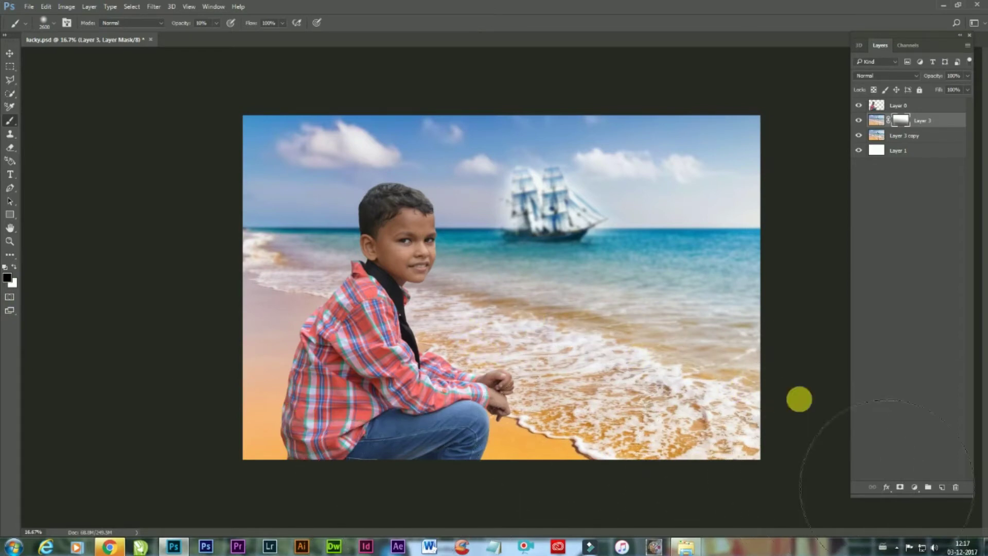
- Merge the masked, blurred Layer 3 with the sharp Layer 3 copy
{"action": "key", "text": "ctrl+minus"}
{"action": "key", "text": "v"}
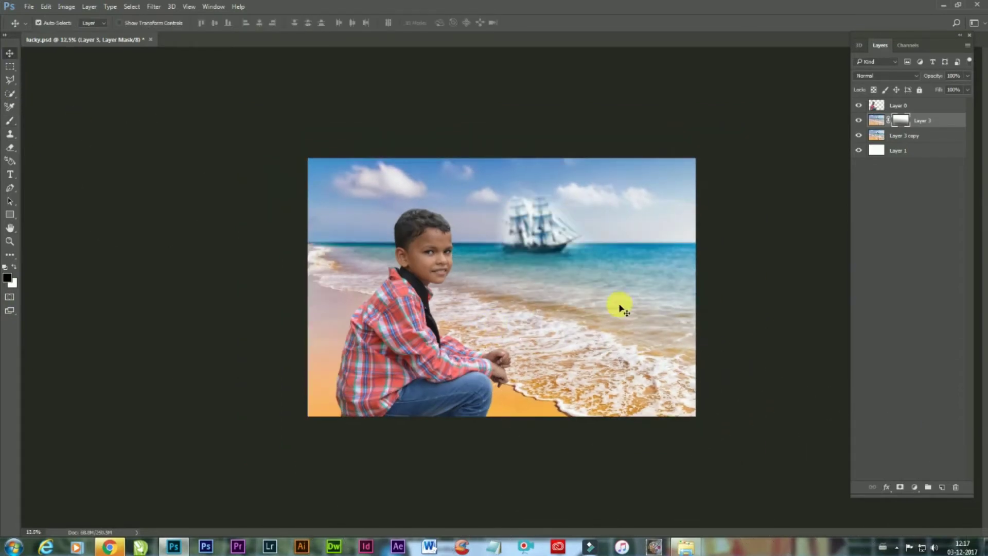
{"action": "right_click", "coordinate": [926, 135]}
{"action": "left_click", "coordinate": [817, 375]}
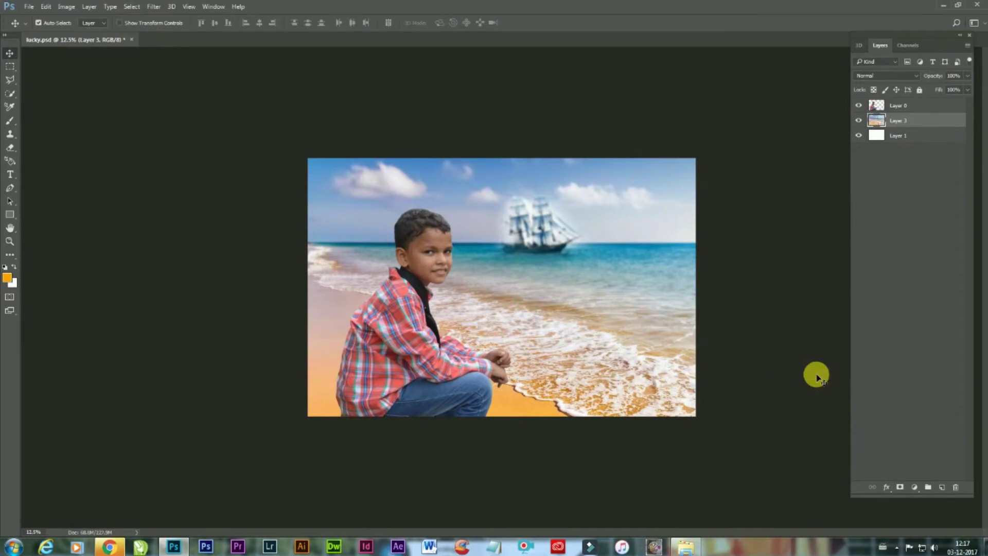
- Darken Layer 3's midtones slightly with Curves, lowering input 131 to output 113 on the RGB channel
{"action": "key", "text": "ctrl+m"}
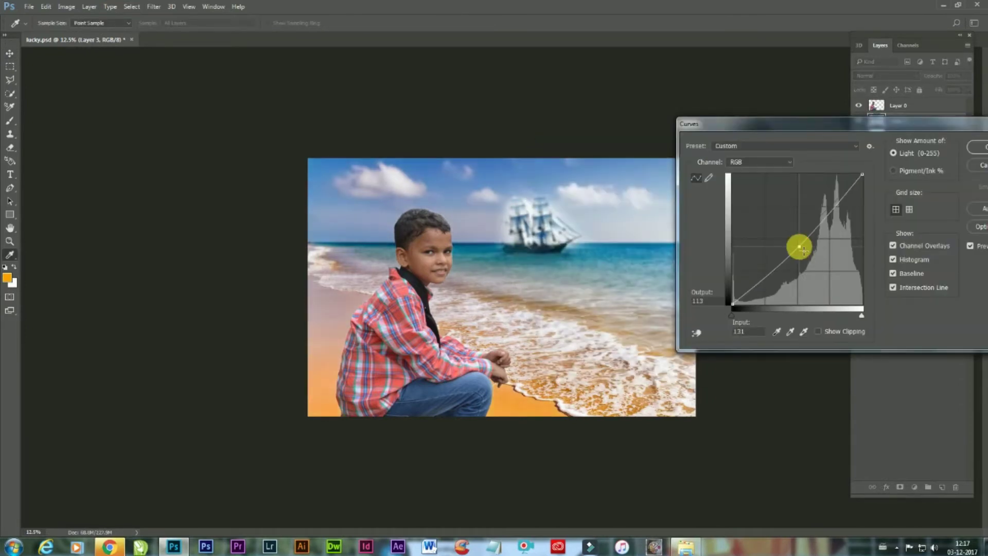
{"action": "left_click", "coordinate": [976, 146]}
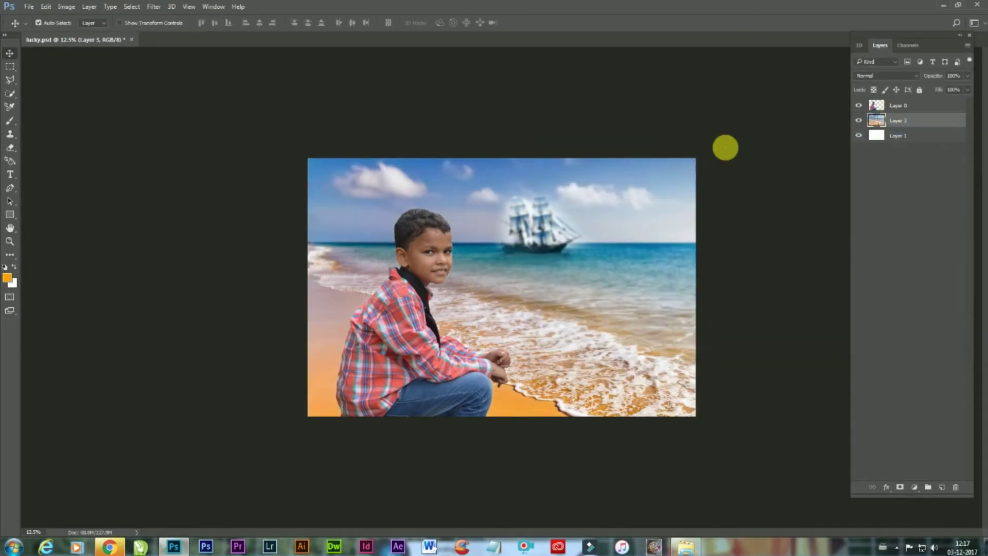
{"action": "key", "text": "ctrl+plus"}
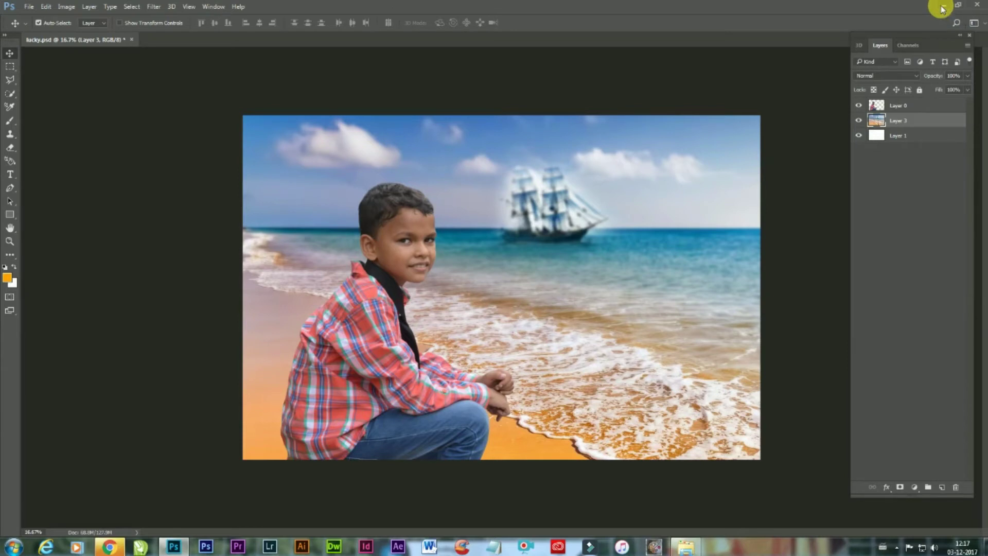
- Add a muted grey-blue Solid Color fill layer above Layer 0
{"action": "left_click", "coordinate": [914, 487]}
{"action": "left_click", "coordinate": [912, 104]}
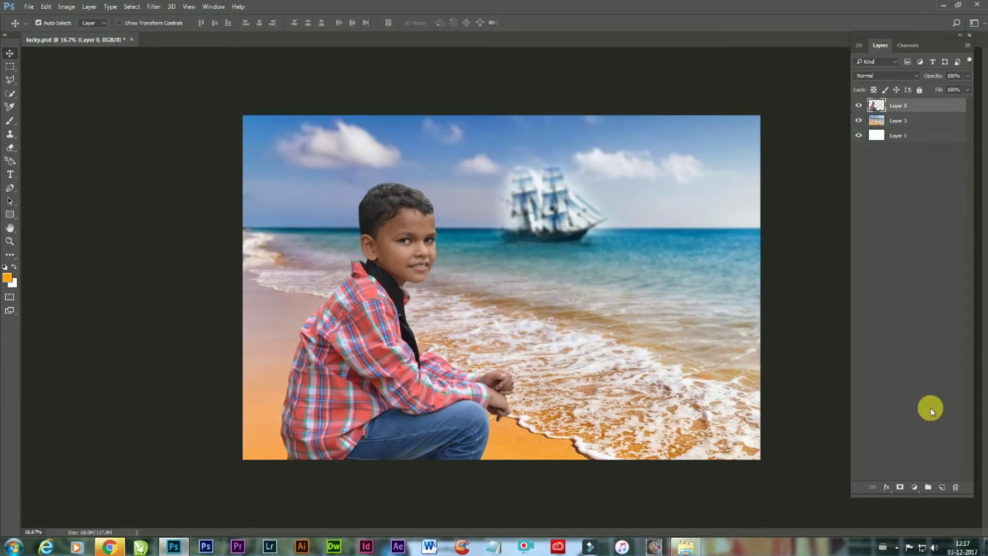
{"action": "left_click", "coordinate": [914, 487]}
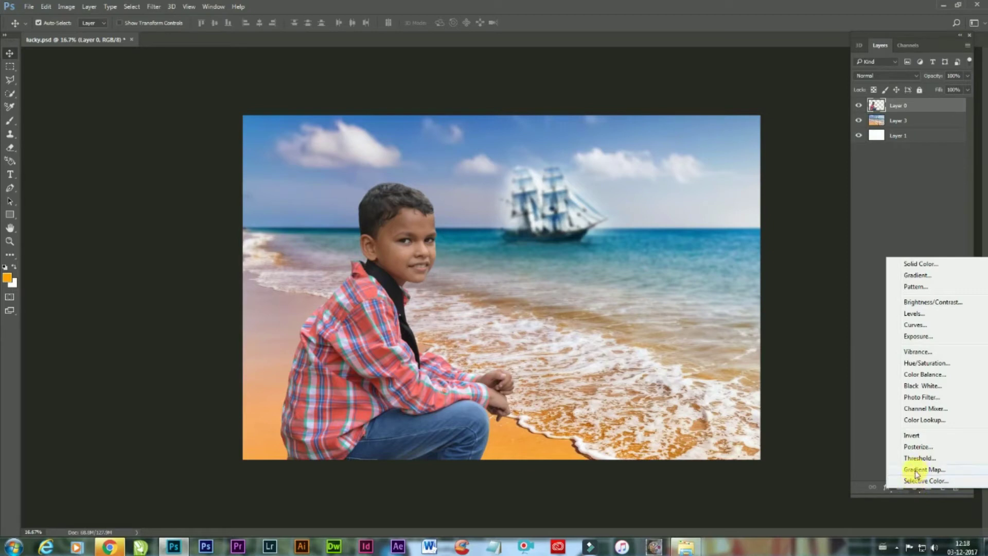
{"action": "left_click", "coordinate": [921, 263]}
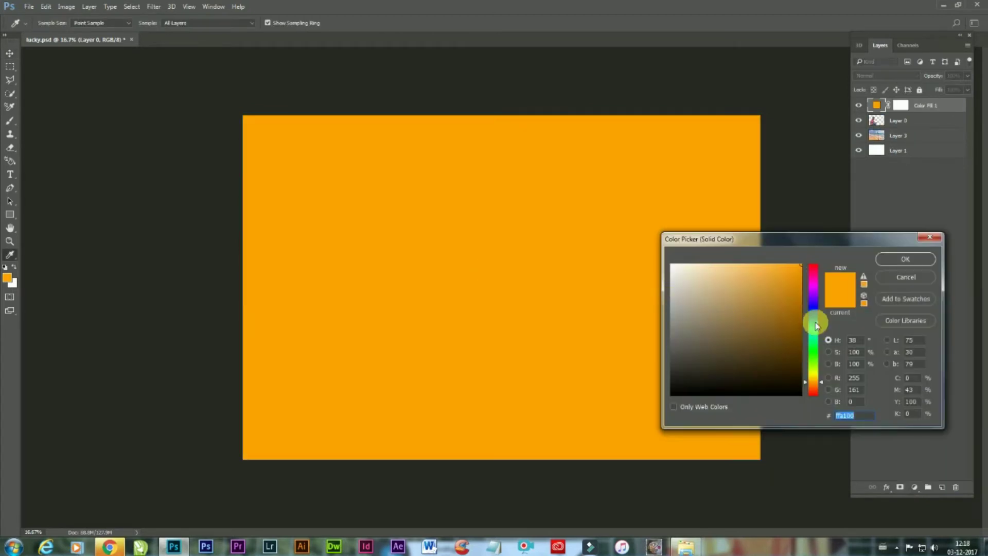
{"action": "left_click", "coordinate": [814, 310]}
{"action": "left_click", "coordinate": [676, 313]}
{"action": "left_click", "coordinate": [886, 260]}
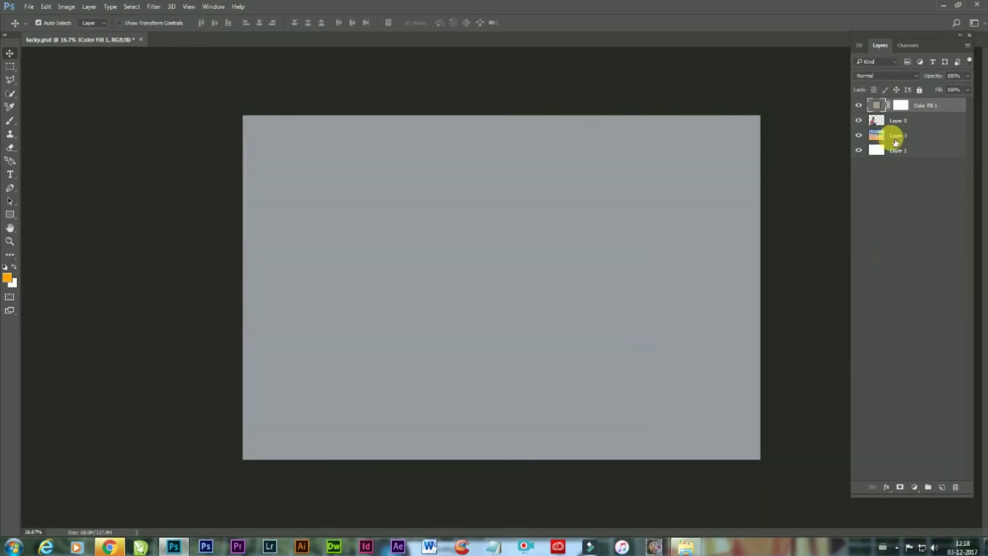
- Set the colour fill layer's blend mode to Overlay and its opacity to 17%
{"action": "left_click", "coordinate": [882, 76]}
{"action": "left_click", "coordinate": [876, 105]}
{"action": "key", "text": "Down"}
{"action": "key", "text": "Down"}
{"action": "key", "text": "Down"}
{"action": "key", "text": "Down"}
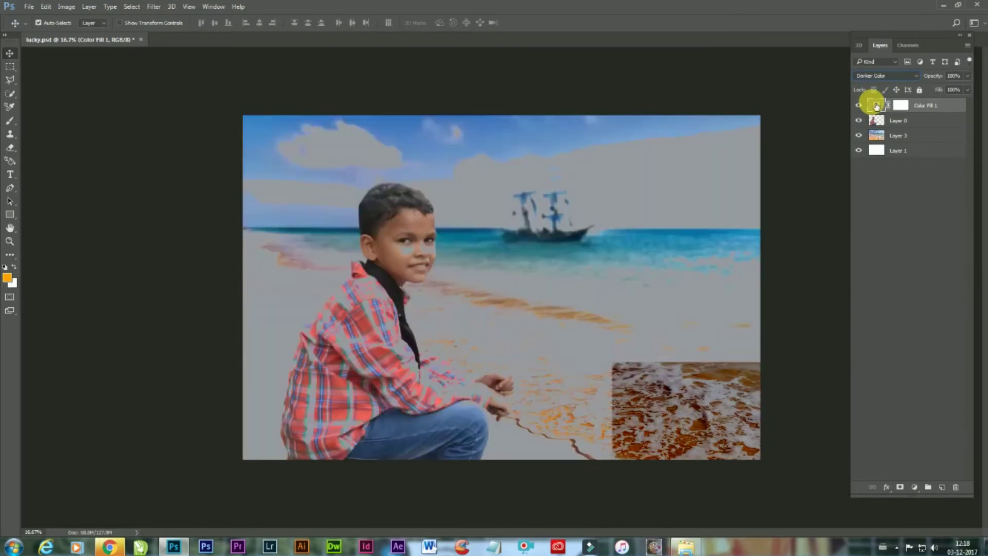
{"action": "key", "text": "Down"}
{"action": "key", "text": "Down"}
{"action": "key", "text": "Down"}
{"action": "key", "text": "Down"}
{"action": "key", "text": "Down"}
{"action": "key", "text": "Down"}
{"action": "left_click", "coordinate": [967, 76]}
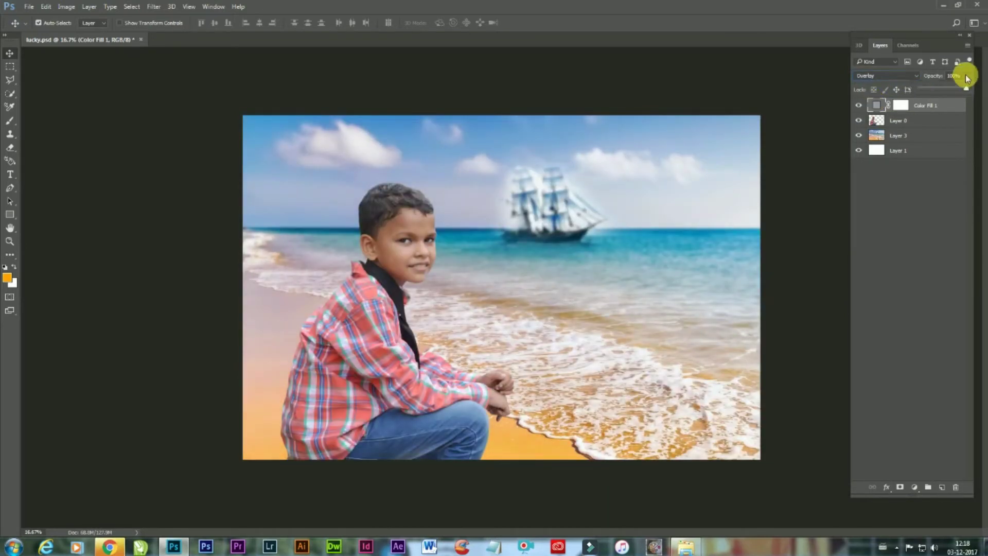
{"action": "left_click", "coordinate": [924, 88]}
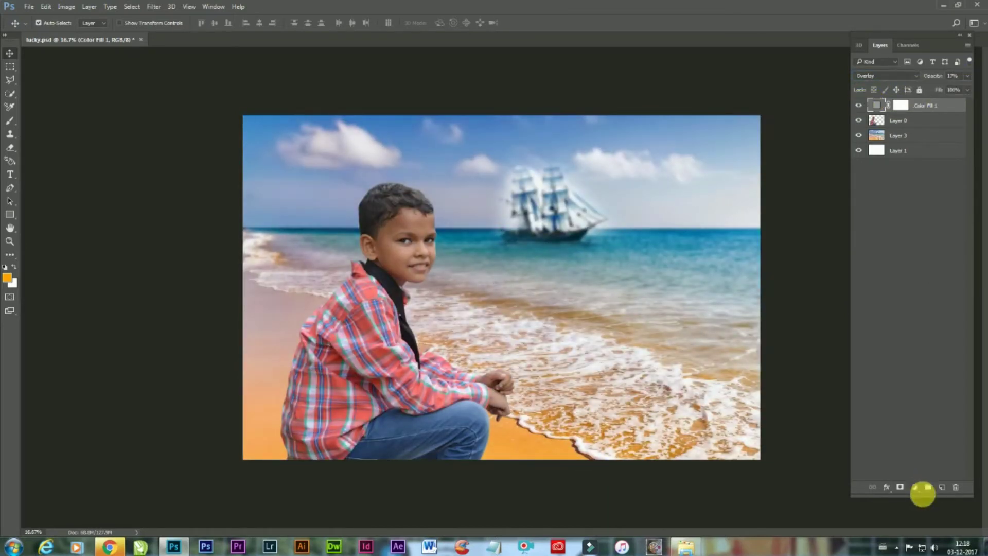
- Add a Vibrance adjustment layer above the colour fill with Vibrance +24 and a slight saturation increase
{"action": "left_click", "coordinate": [921, 487]}
{"action": "left_click", "coordinate": [918, 353]}
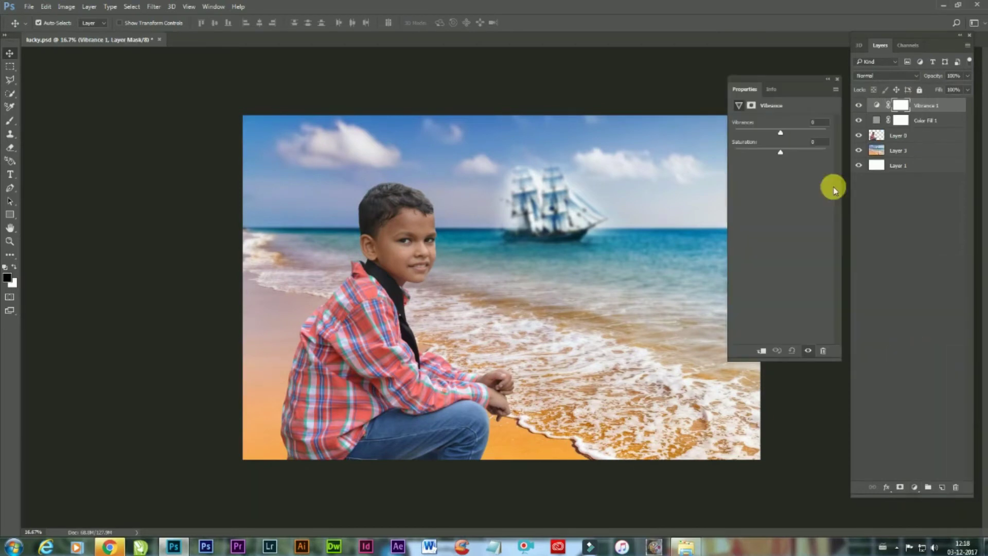
{"action": "left_click_drag", "start_coordinate": [794, 134], "coordinate": [780, 155]}
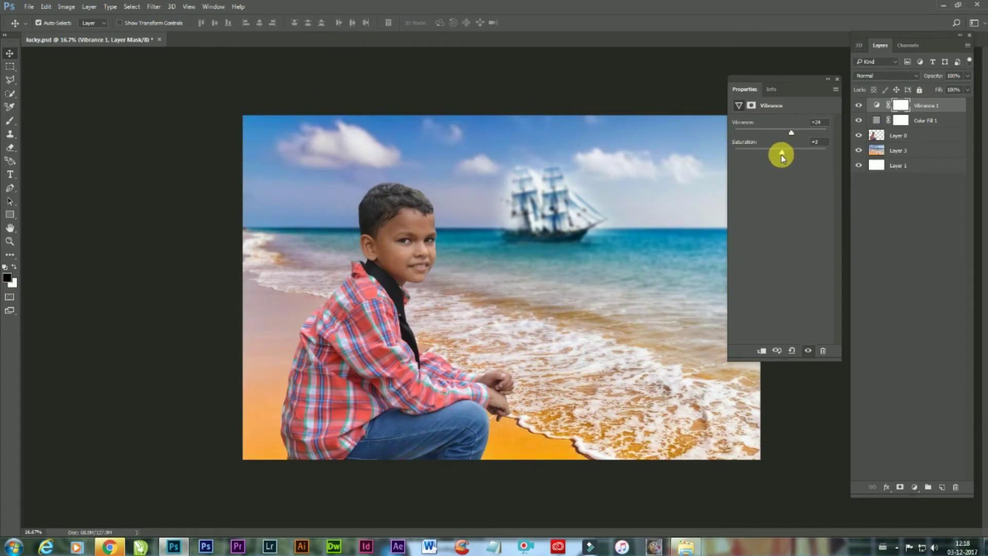
{"action": "left_click", "coordinate": [837, 79]}
- Add a Gradient Fill layer on top and recolour both gradient colour stops black, fading to transparent
{"action": "left_click", "coordinate": [914, 487]}
{"action": "left_click", "coordinate": [924, 276]}
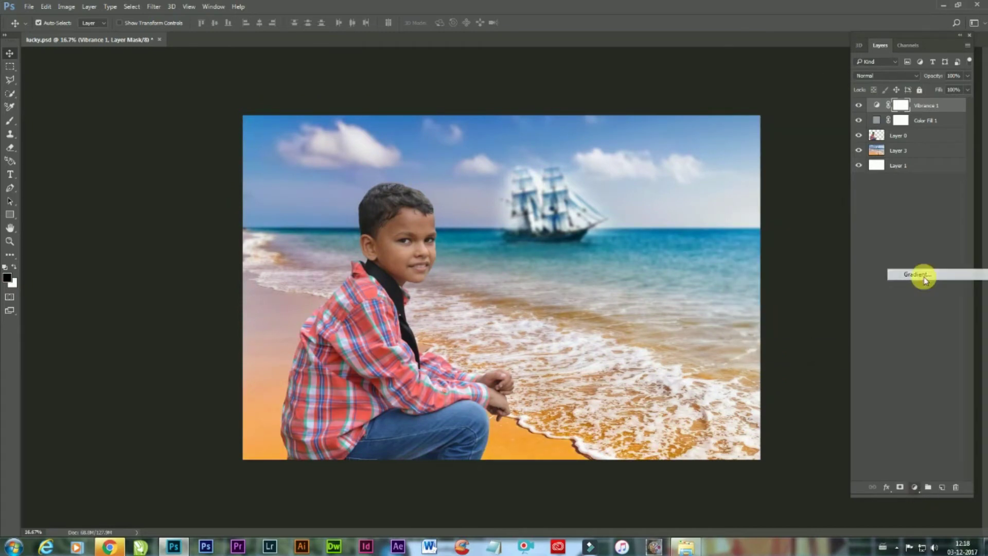
{"action": "left_click", "coordinate": [165, 104]}
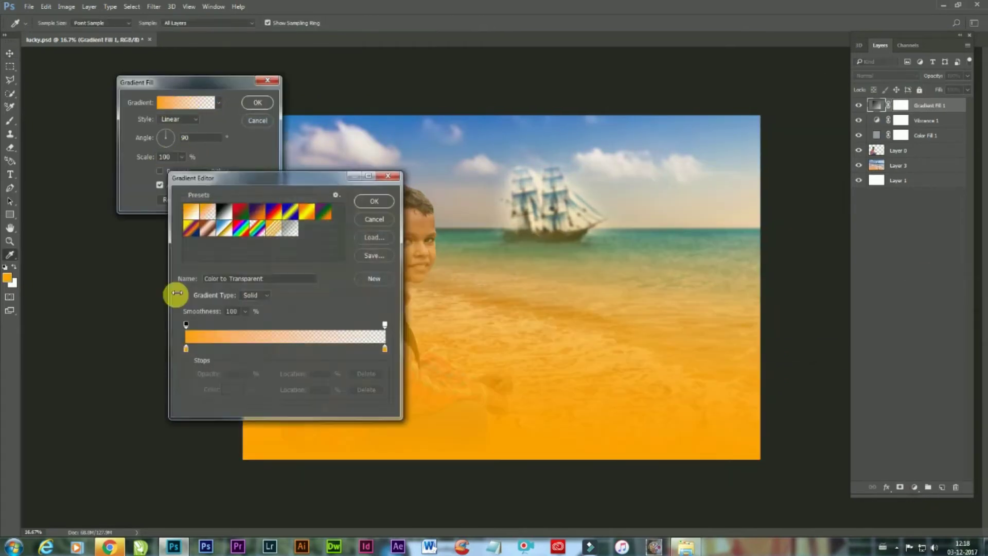
{"action": "left_click", "coordinate": [186, 351]}
{"action": "left_click", "coordinate": [233, 391]}
{"action": "left_click_drag", "start_coordinate": [697, 280], "coordinate": [520, 179]}
{"action": "left_click", "coordinate": [801, 395]}
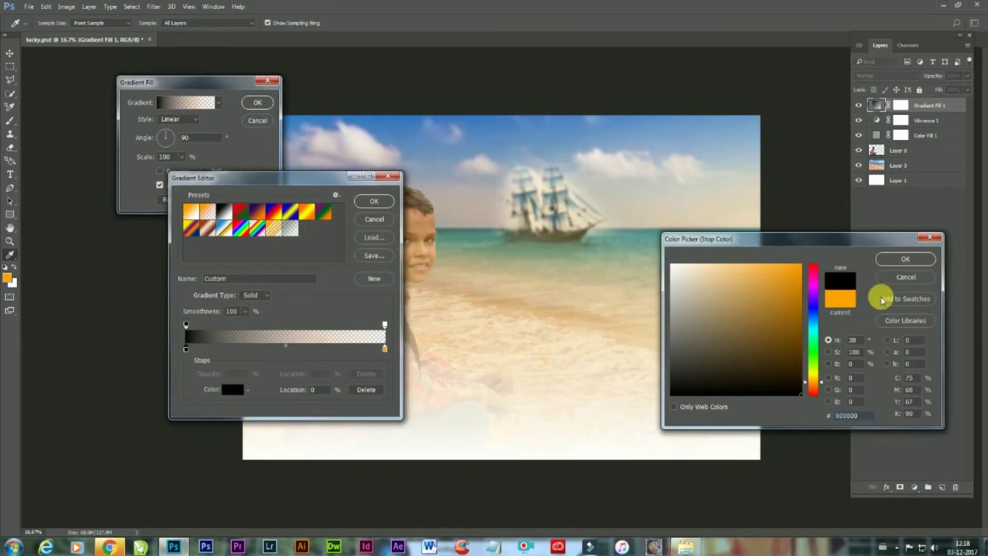
{"action": "left_click", "coordinate": [901, 259]}
{"action": "left_click", "coordinate": [384, 349]}
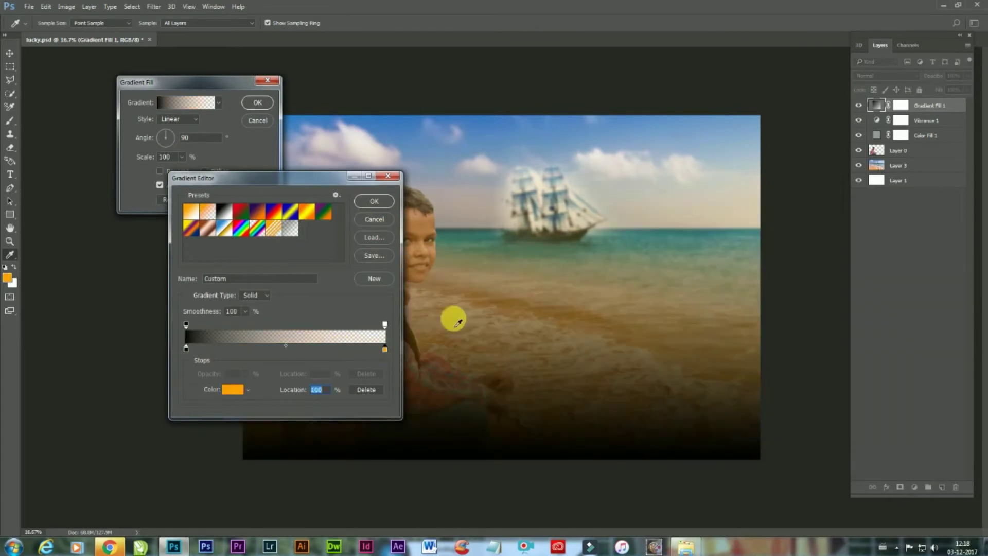
{"action": "left_click", "coordinate": [234, 391]}
{"action": "left_click", "coordinate": [899, 257]}
{"action": "left_click", "coordinate": [375, 200]}
- Make the gradient fill Radial and reversed, and invert its layer mask to black
{"action": "left_click", "coordinate": [178, 119]}
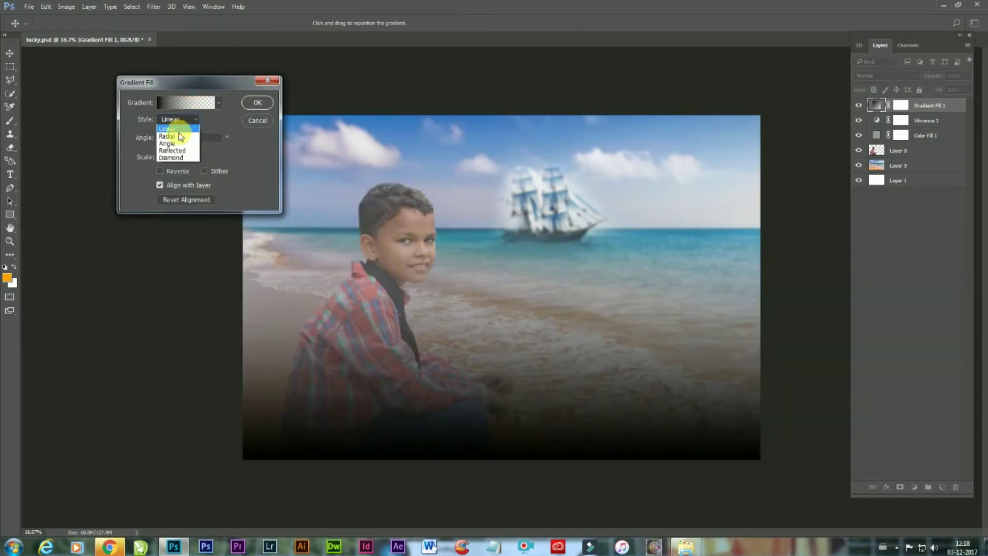
{"action": "left_click", "coordinate": [179, 136]}
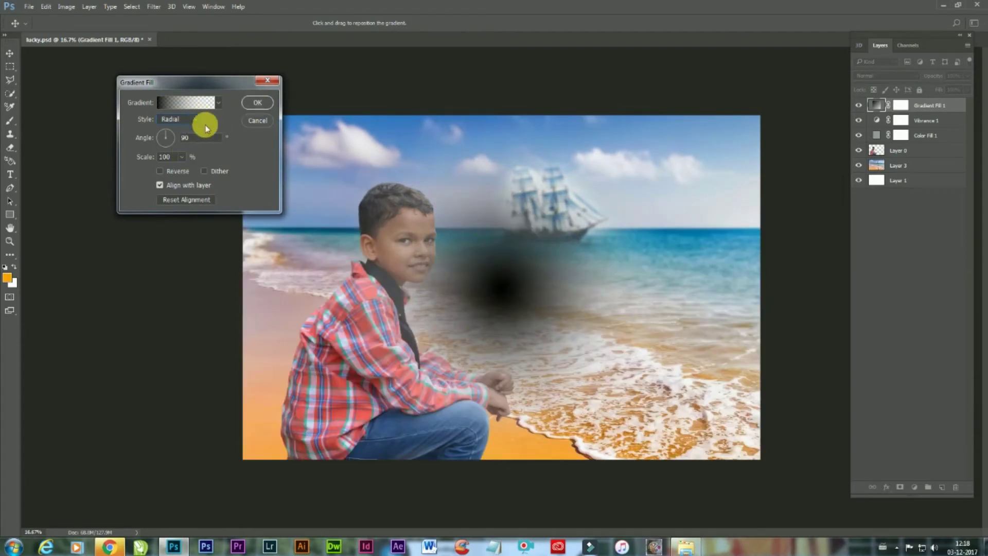
{"action": "left_click", "coordinate": [160, 171]}
{"action": "left_click", "coordinate": [257, 102]}
{"action": "left_click", "coordinate": [900, 105]}
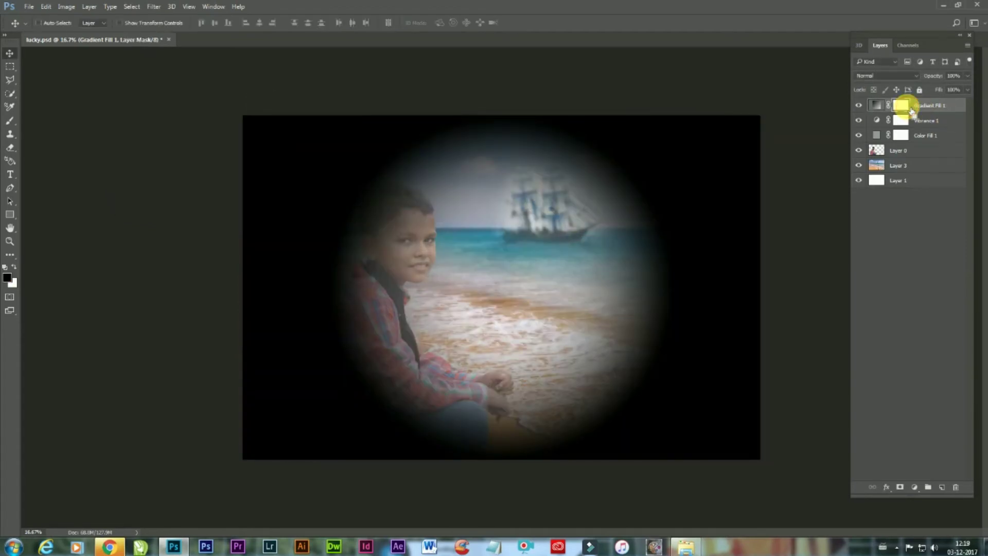
{"action": "key", "text": "ctrl+i"}
- Paint the gradient fill's mask white around the image edges with a large soft brush at 40% opacity to build a vignette
{"action": "left_click", "coordinate": [10, 120]}
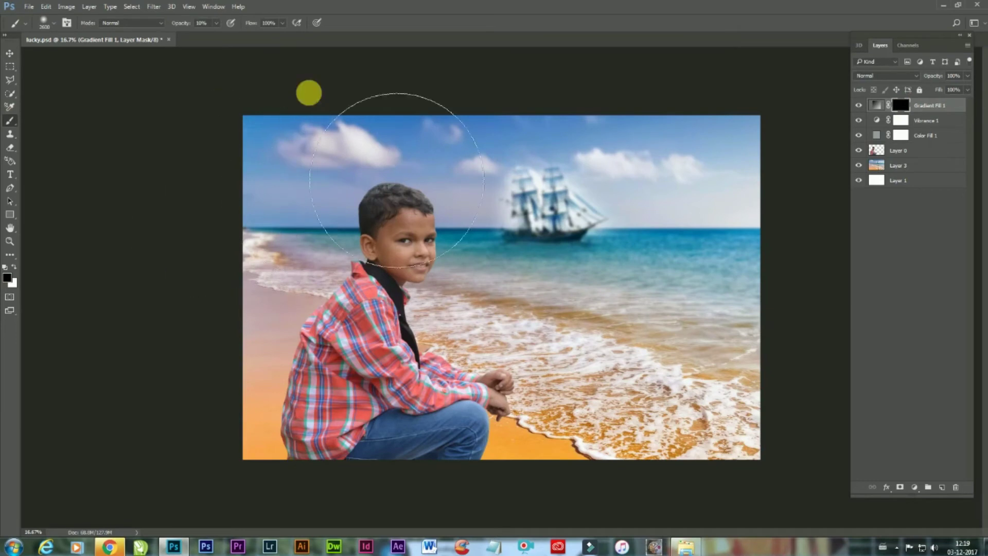
{"action": "key", "text": "6"}
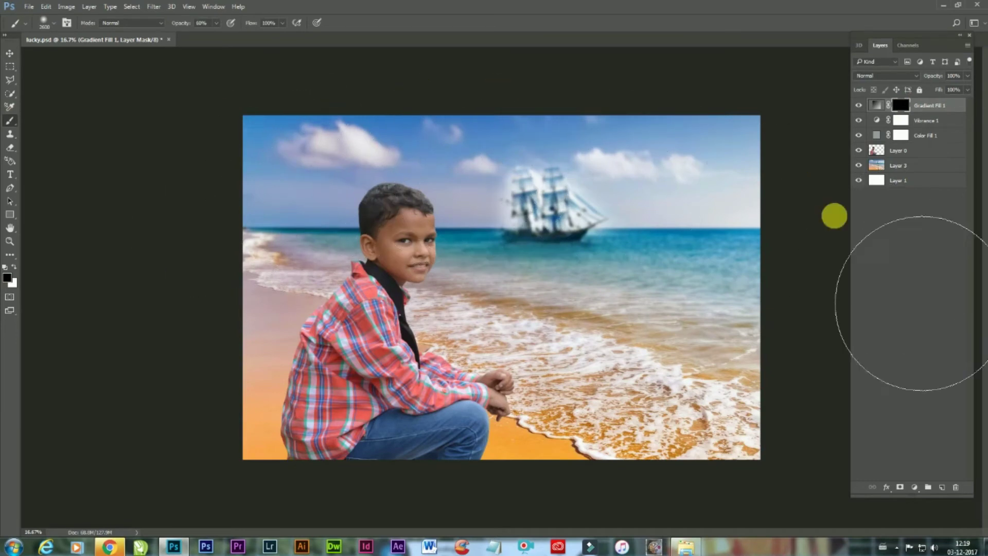
{"action": "key", "text": "ctrl+minus"}
{"action": "key", "text": "x"}
{"action": "left_click_drag", "start_coordinate": [724, 155], "coordinate": [161, 191]}
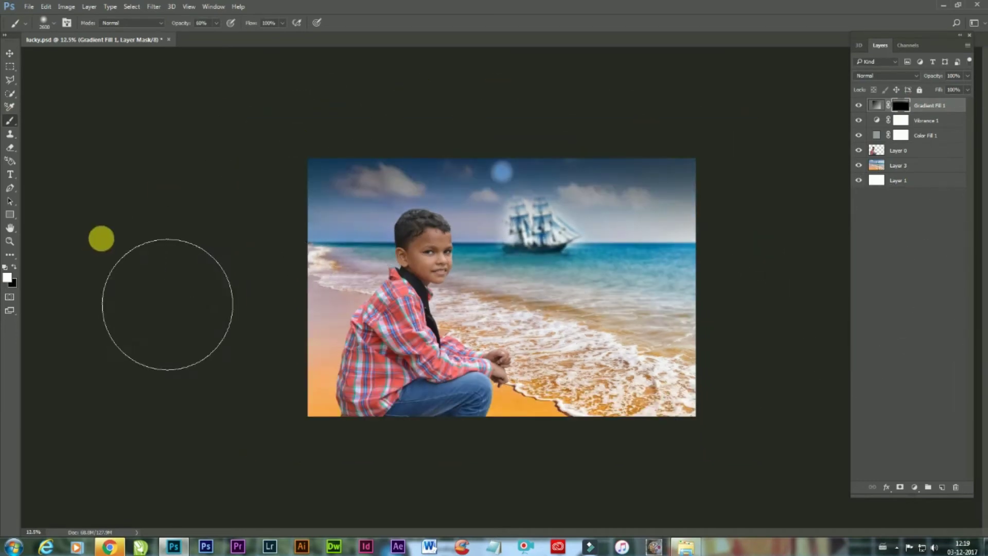
{"action": "key", "text": "ctrl+z"}
{"action": "key", "text": "4"}
{"action": "mouse_move", "coordinate": [296, 170]}
{"action": "left_mouse_down"}
{"action": "mouse_move", "coordinate": [708, 544]}
{"action": "mouse_move", "coordinate": [818, 360]}
{"action": "mouse_move", "coordinate": [829, 212]}
{"action": "mouse_move", "coordinate": [668, 545]}
{"action": "mouse_move", "coordinate": [172, 506]}
{"action": "mouse_move", "coordinate": [817, 266]}
{"action": "mouse_move", "coordinate": [355, 190]}
{"action": "mouse_move", "coordinate": [109, 272]}
{"action": "left_mouse_up"}
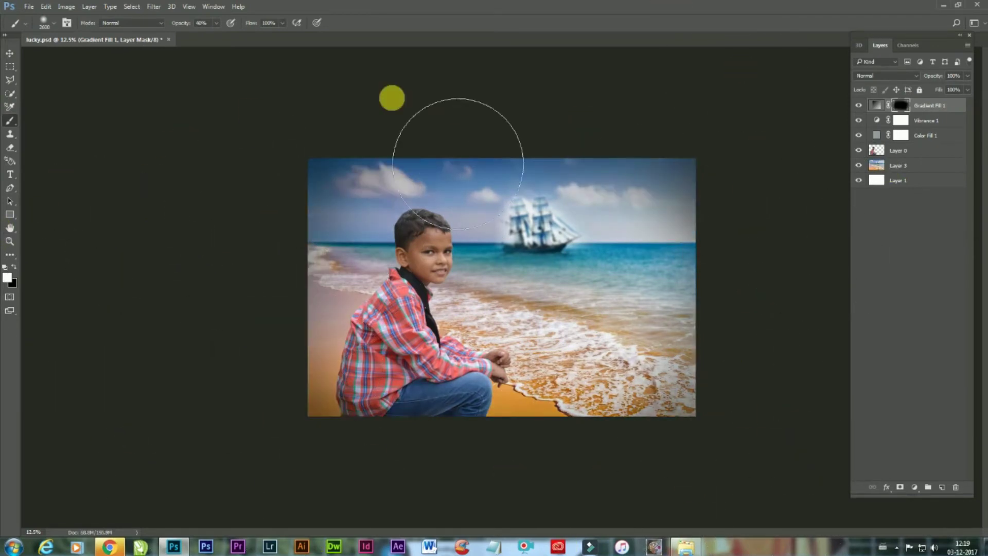
{"action": "key", "text": "ctrl+plus"}
{"action": "left_click", "coordinate": [8, 54]}
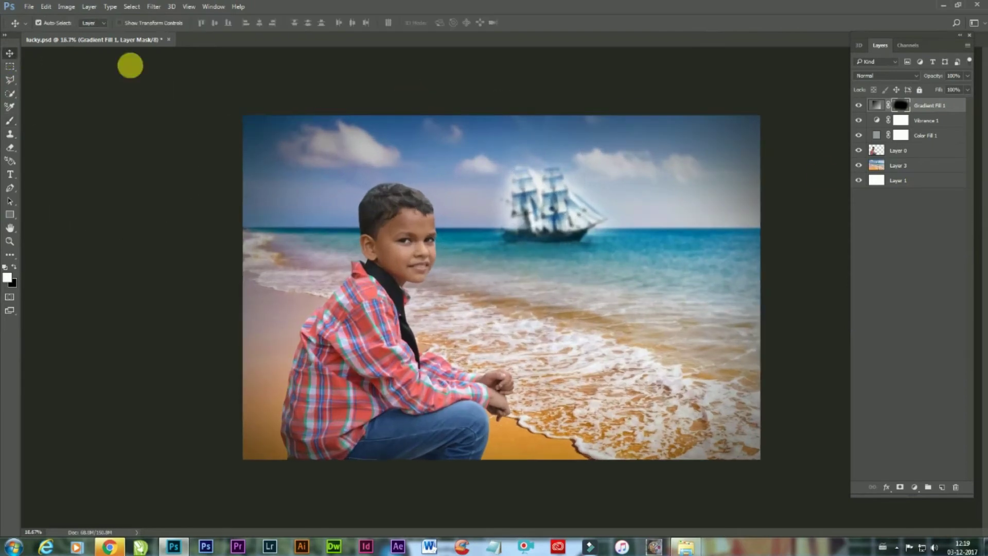
- Merge the layers from Gradient Fill 1 down to Layer 3 into one, leaving the white Layer 1 separate
{"action": "left_click", "coordinate": [923, 168], "text": "shift"}
{"action": "right_click", "coordinate": [921, 168]}
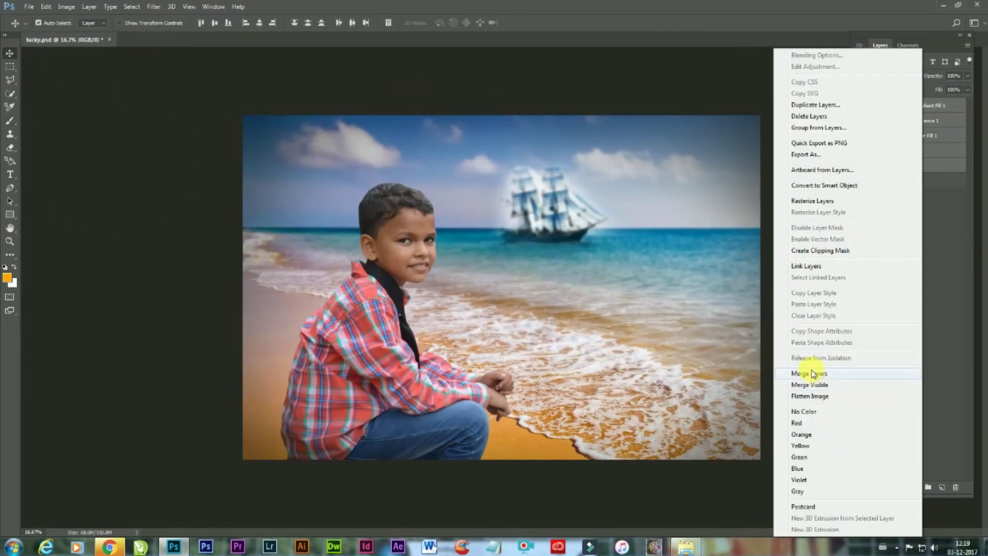
{"action": "left_click", "coordinate": [812, 373]}
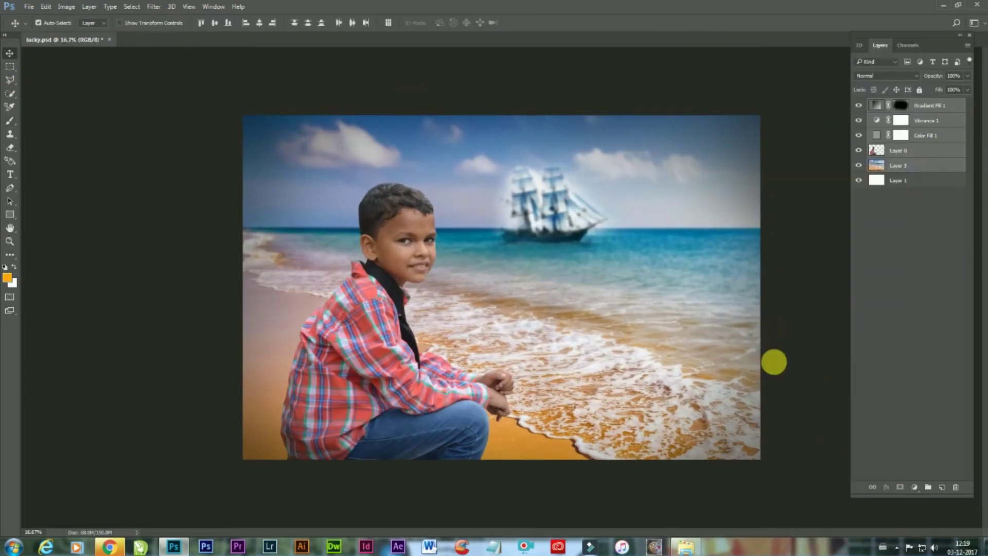
- Open the merged layer in the Color Efex Pro 4 filter
{"action": "left_click", "coordinate": [150, 7]}
{"action": "mouse_move", "coordinate": [177, 224]}
{"action": "left_click", "coordinate": [314, 244]}
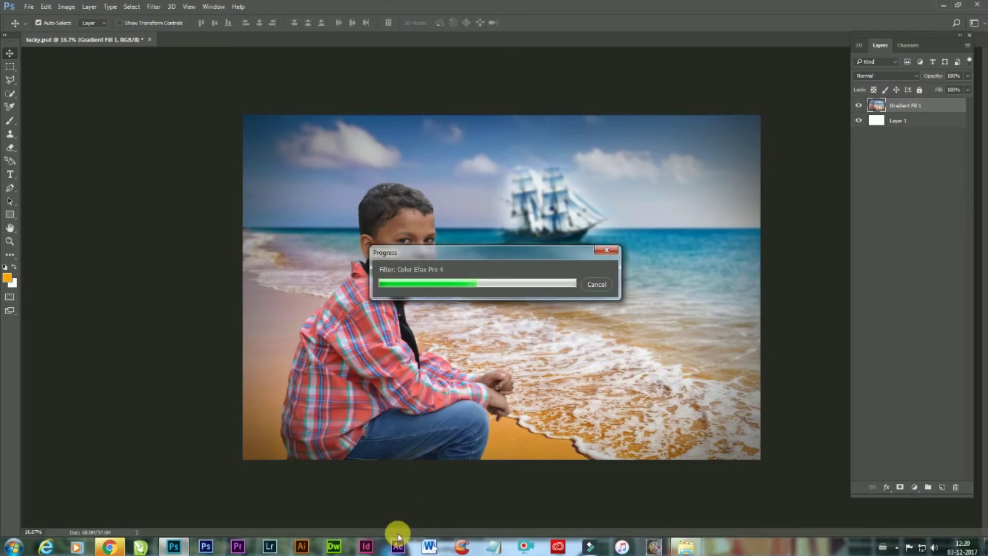
{"action": "key", "text": "super"}
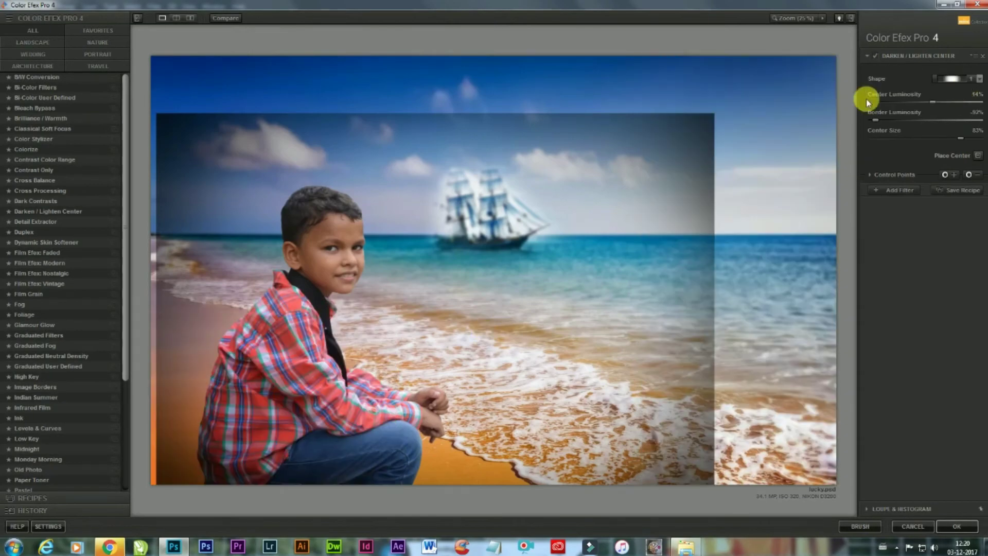
- Set the Darken / Lighten Center filter's Center Luminosity to about 40% and Border Luminosity to -100%
{"action": "left_click_drag", "start_coordinate": [868, 102], "coordinate": [944, 121]}
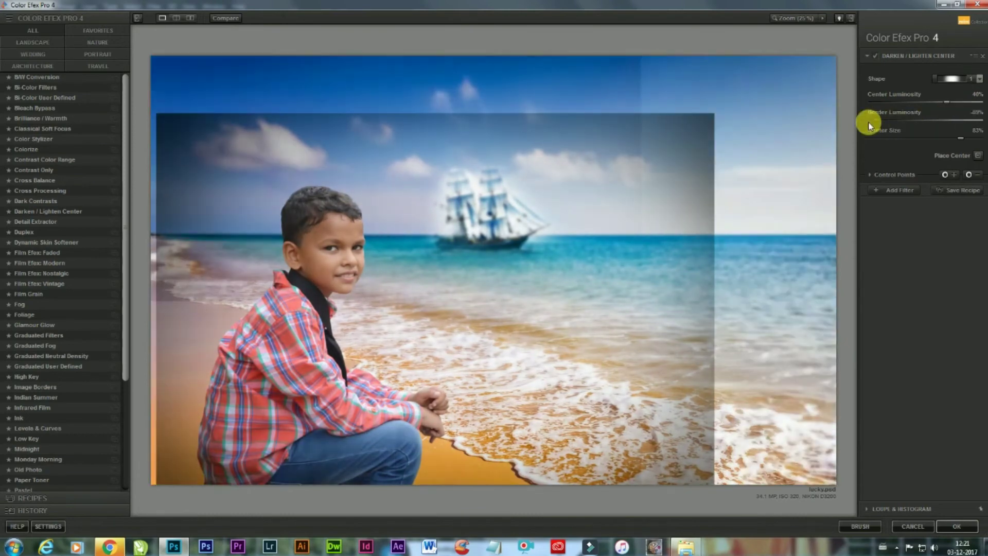
{"action": "left_click_drag", "start_coordinate": [869, 124], "coordinate": [855, 123]}
- Add a Cross Balance filter using Tungsten To Daylight (2) at 34% strength
{"action": "left_click", "coordinate": [900, 194]}
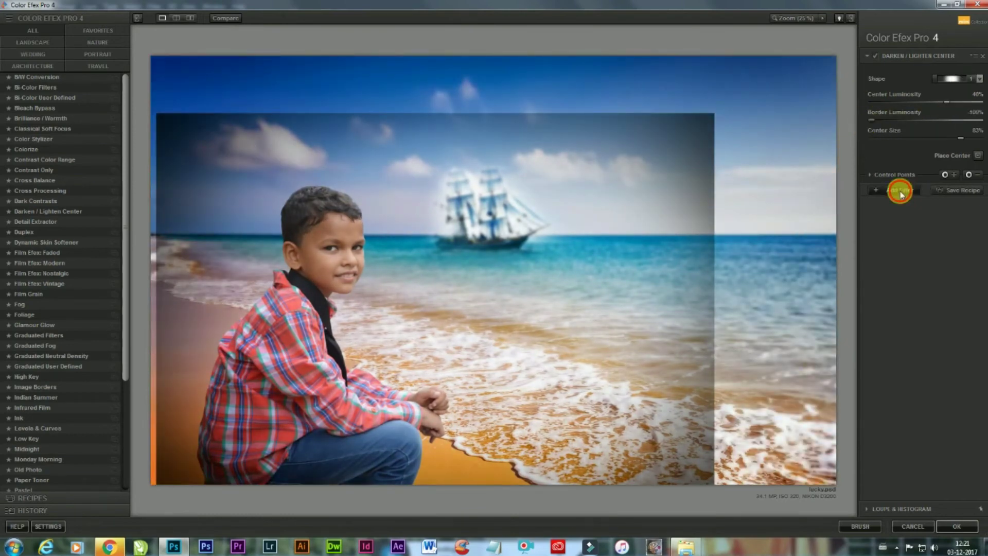
{"action": "left_click", "coordinate": [48, 181]}
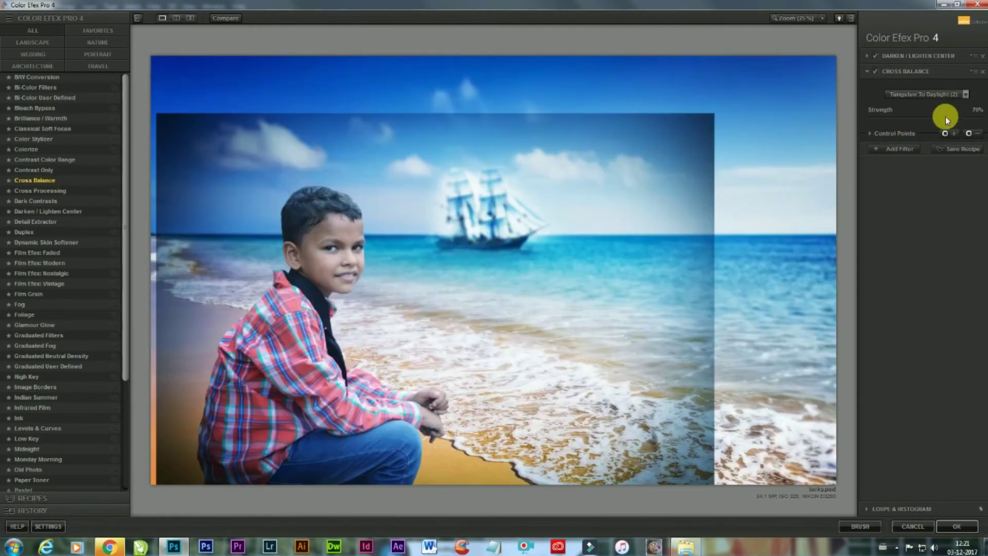
{"action": "left_click_drag", "start_coordinate": [947, 118], "coordinate": [909, 121]}
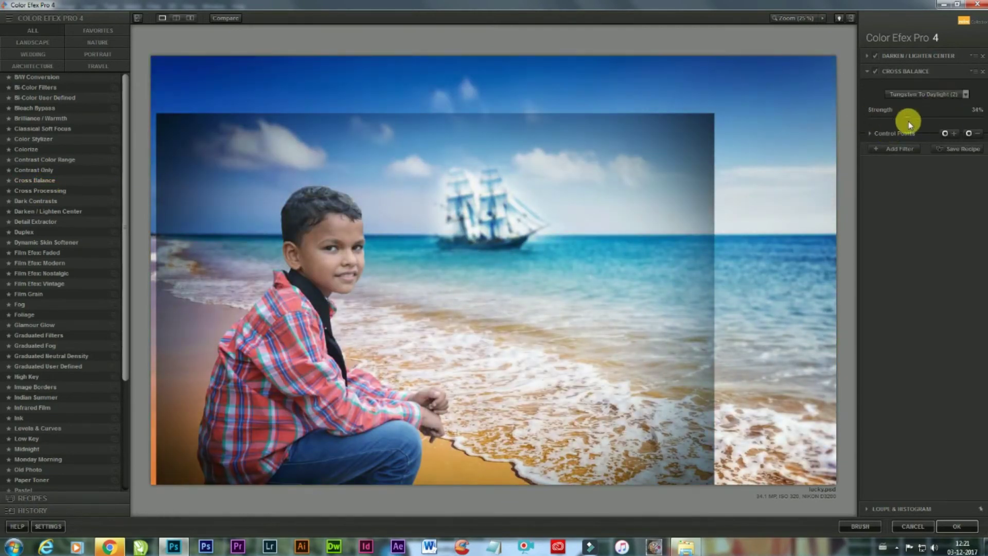
- Add a Cross Processing filter with a green-teal toned method at about 43% strength
{"action": "left_click", "coordinate": [898, 149]}
{"action": "left_click", "coordinate": [40, 191]}
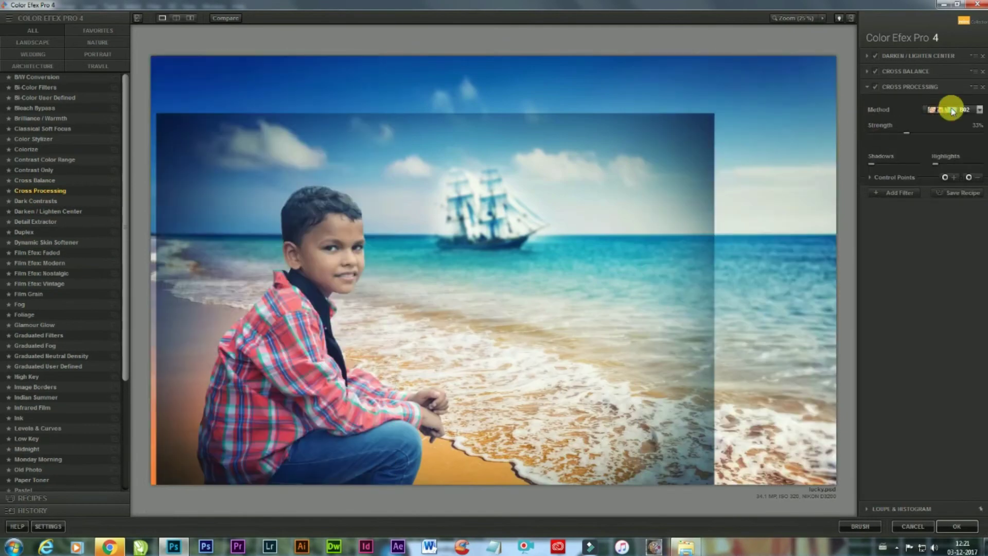
{"action": "left_click", "coordinate": [952, 112]}
{"action": "left_click", "coordinate": [950, 310]}
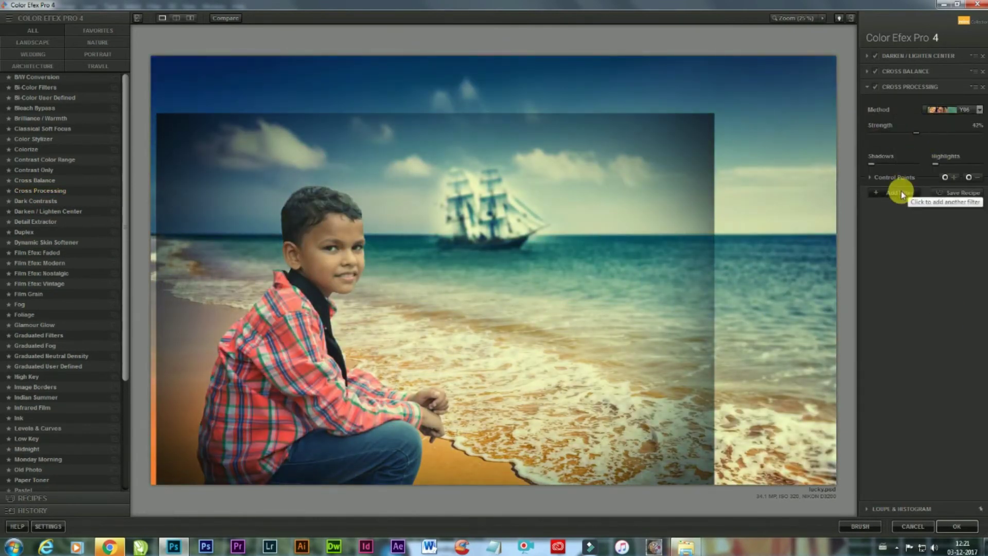
- Place a Cross Processing control point on the lower part of the boy's face to shield his skin from the effect
{"action": "left_click", "coordinate": [954, 177]}
{"action": "left_click", "coordinate": [338, 250]}
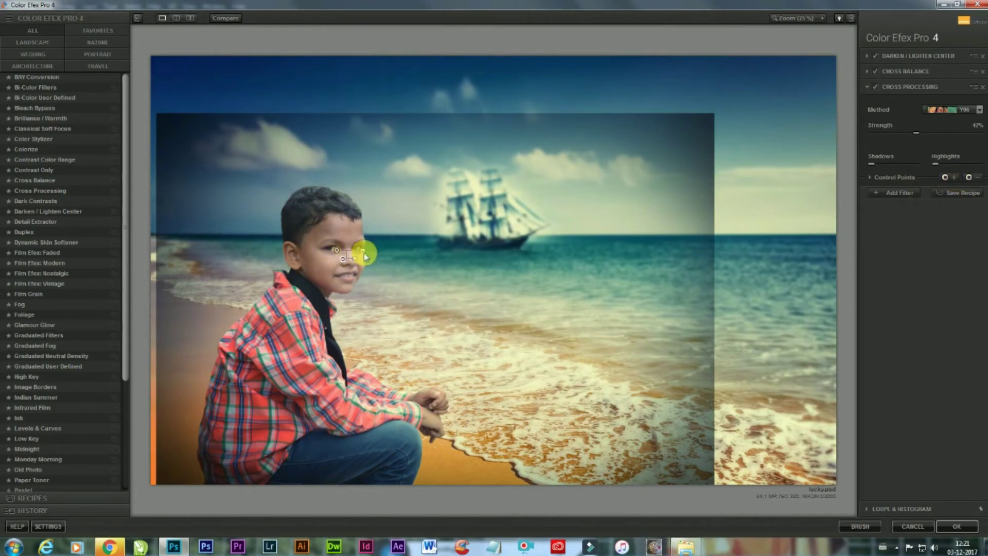
{"action": "left_click", "coordinate": [971, 177]}
{"action": "left_click", "coordinate": [338, 243]}
{"action": "left_click", "coordinate": [971, 177]}
{"action": "left_click", "coordinate": [336, 247]}
{"action": "left_click_drag", "start_coordinate": [363, 250], "coordinate": [339, 282]}
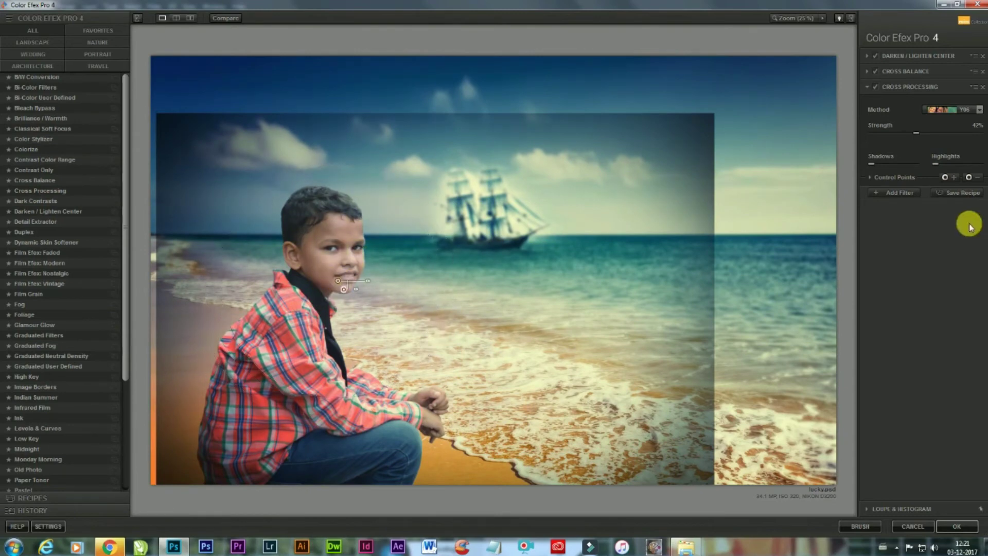
- Apply the Color Efex Pro filters and compare the picture with and without the resulting layer
{"action": "left_click", "coordinate": [958, 528]}
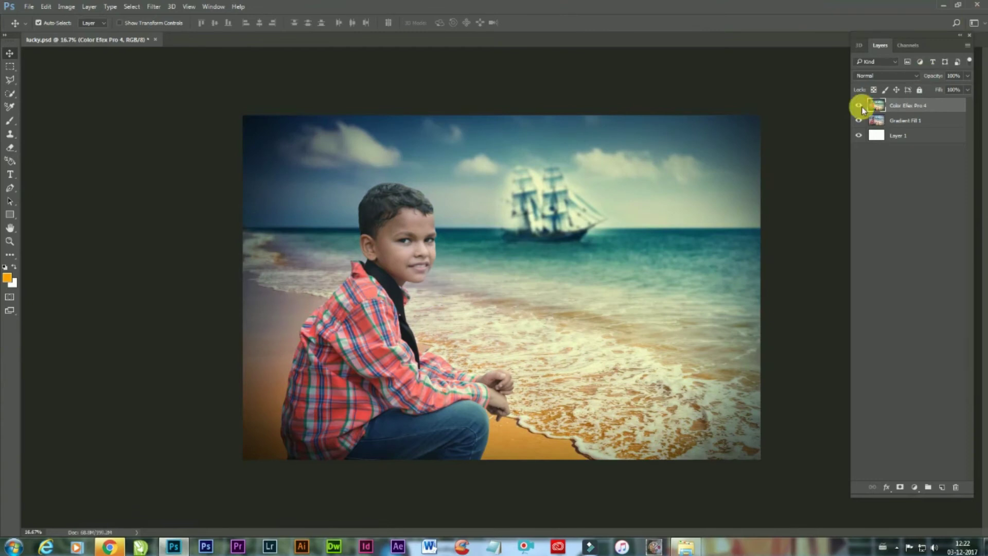
{"action": "left_click", "coordinate": [858, 107]}
{"action": "left_click", "coordinate": [859, 107]}
{"action": "key", "text": "ctrl+minus"}
{"action": "key", "text": "ctrl+plus"}
- Paint a soft orange spot in the sky beside the ship on a new layer and enlarge it across the sky
{"action": "left_click", "coordinate": [942, 486]}
{"action": "left_click", "coordinate": [10, 121]}
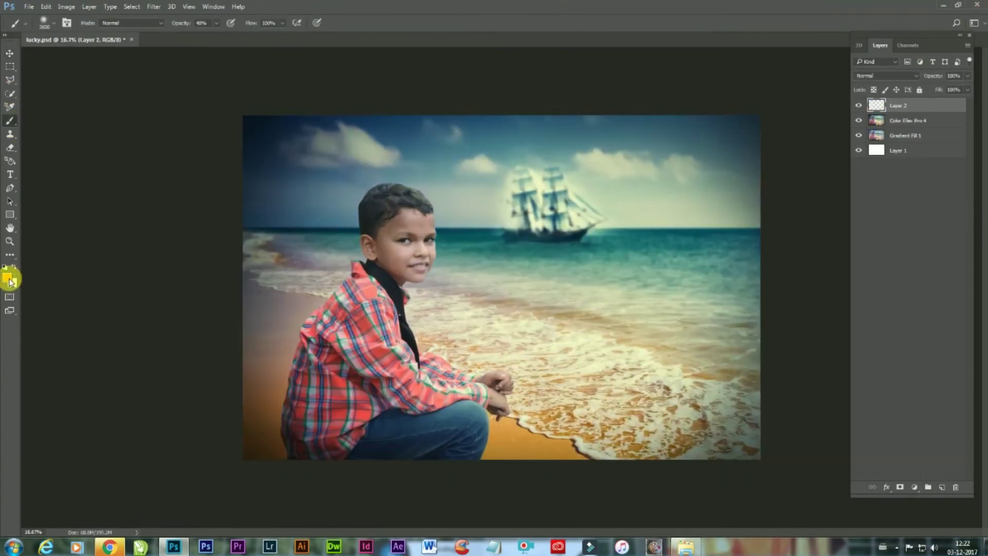
{"action": "left_click", "coordinate": [488, 159]}
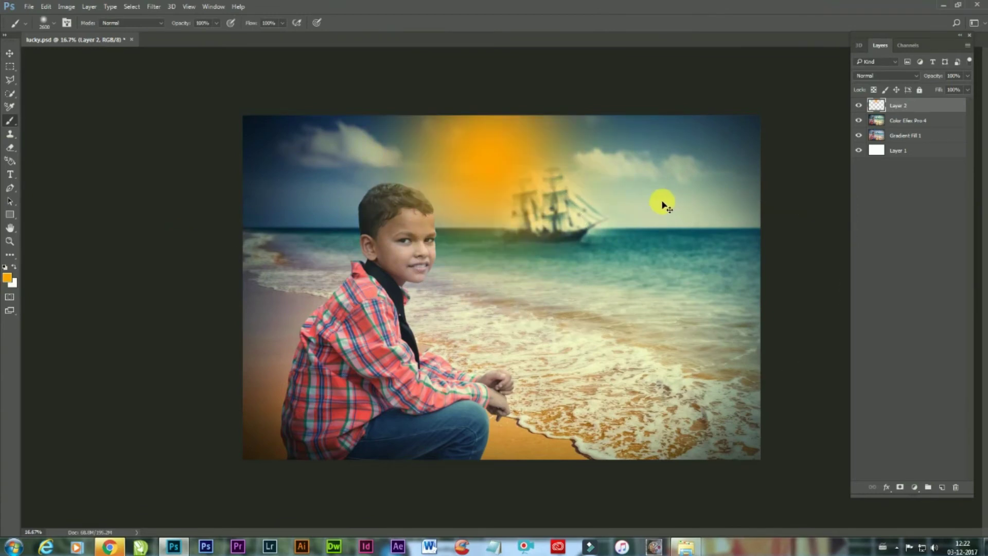
{"action": "key", "text": "ctrl+t"}
{"action": "left_click_drag", "start_coordinate": [671, 231], "coordinate": [939, 249]}
{"action": "key", "text": "Return"}
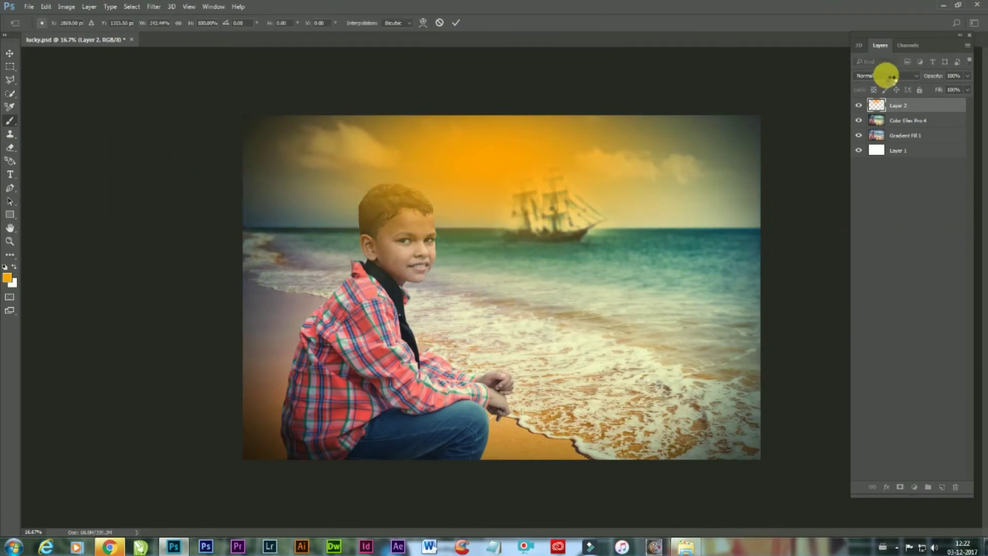
- Set the orange glow layer to Overlay blending at 37% opacity
{"action": "left_click", "coordinate": [886, 76]}
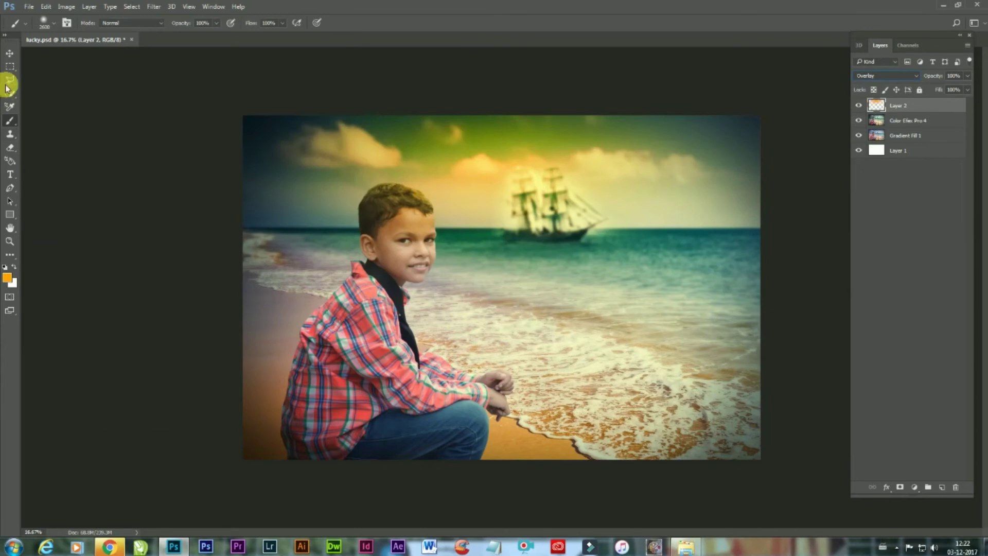
{"action": "left_click", "coordinate": [10, 53]}
{"action": "left_click", "coordinate": [967, 76]}
{"action": "left_click_drag", "start_coordinate": [966, 87], "coordinate": [937, 89]}
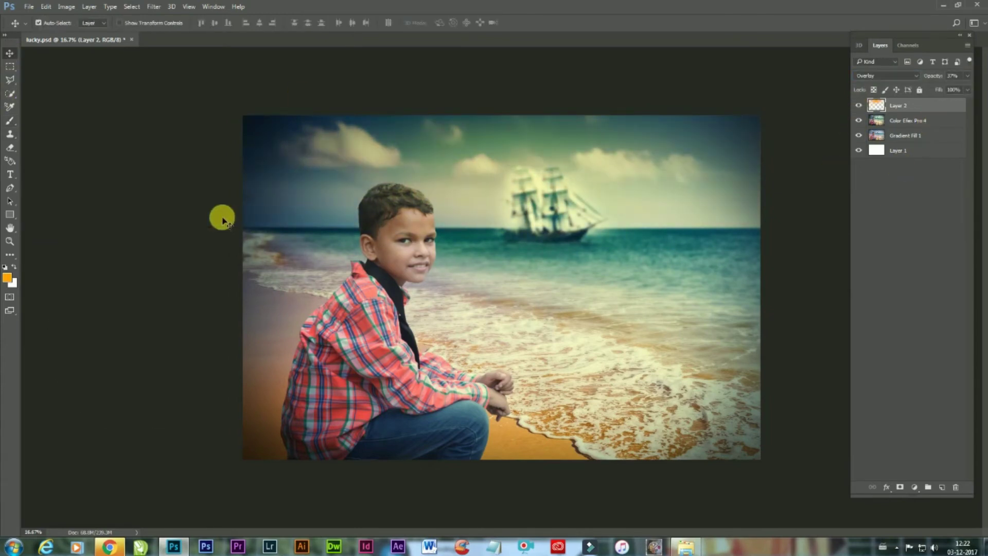
- Add a mask to the orange glow layer and paint black over the boy's head to remove the glow there
{"action": "left_click", "coordinate": [900, 487]}
{"action": "left_click", "coordinate": [9, 120]}
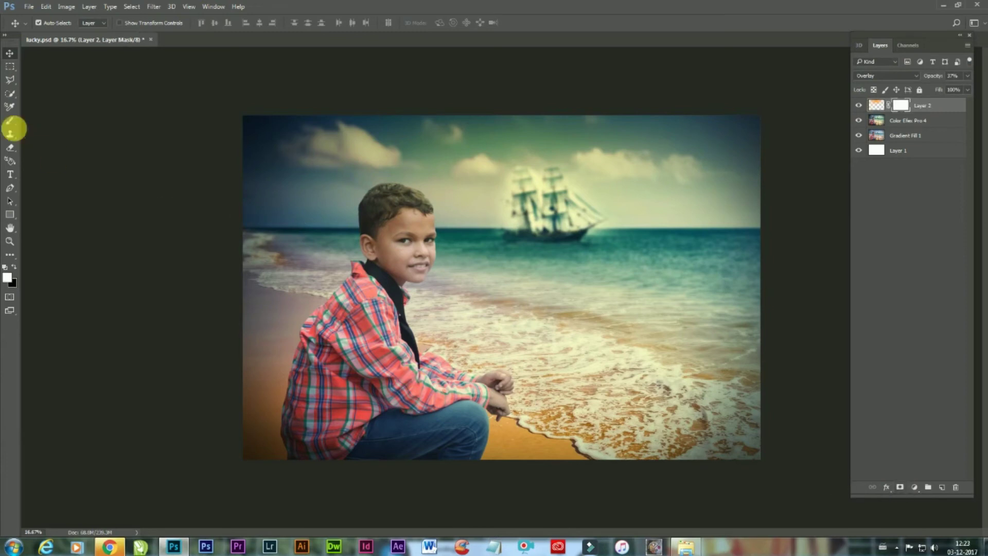
{"action": "key", "text": "d"}
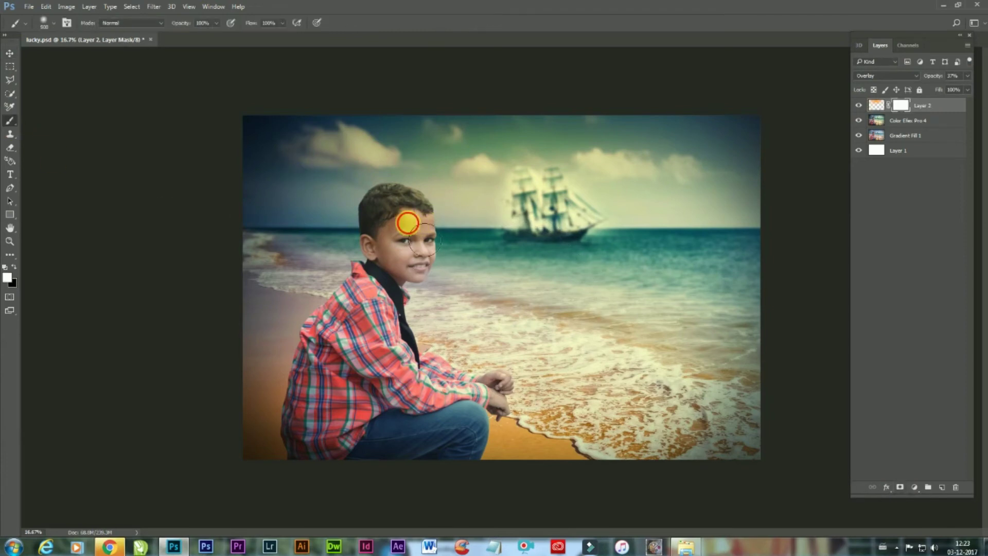
{"action": "mouse_move", "coordinate": [425, 239]}
{"action": "left_mouse_down"}
{"action": "mouse_move", "coordinate": [420, 227]}
{"action": "mouse_move", "coordinate": [430, 271]}
{"action": "mouse_move", "coordinate": [420, 234]}
{"action": "mouse_move", "coordinate": [414, 253]}
{"action": "mouse_move", "coordinate": [401, 239]}
{"action": "left_mouse_up"}
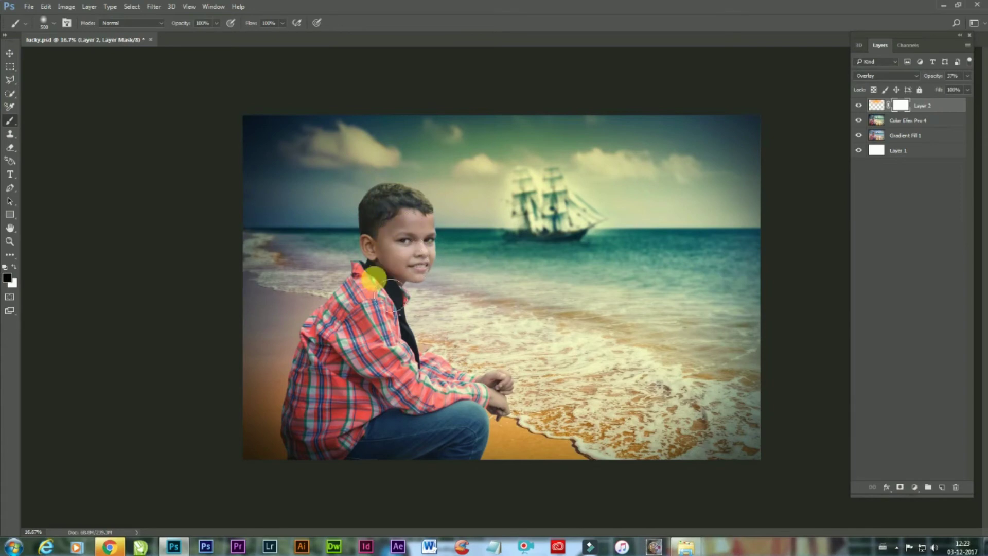
- Merge the orange glow, Color Efex Pro 4 and Gradient Fill 1 layers into one layer
{"action": "left_click", "coordinate": [10, 54]}
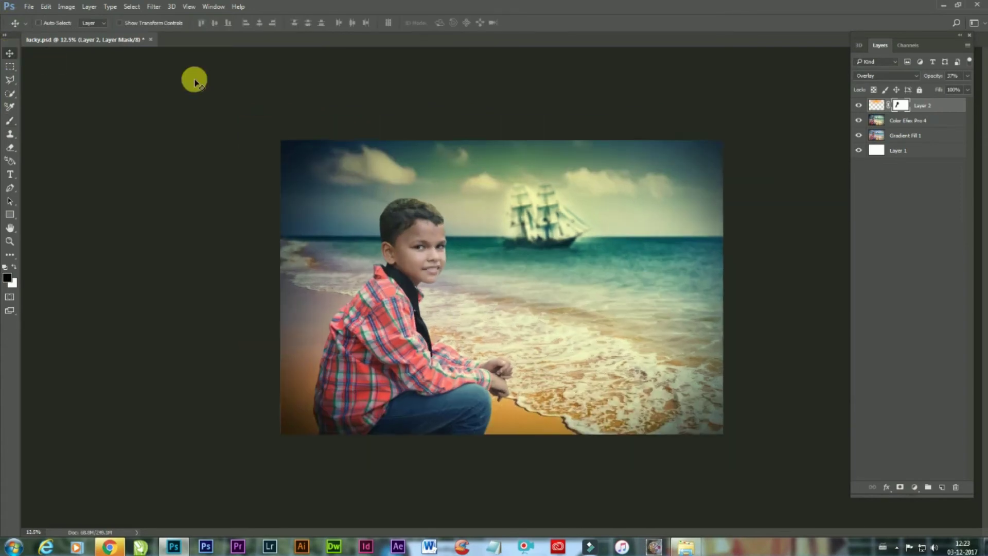
{"action": "right_click", "coordinate": [933, 138]}
{"action": "key", "text": "Escape"}
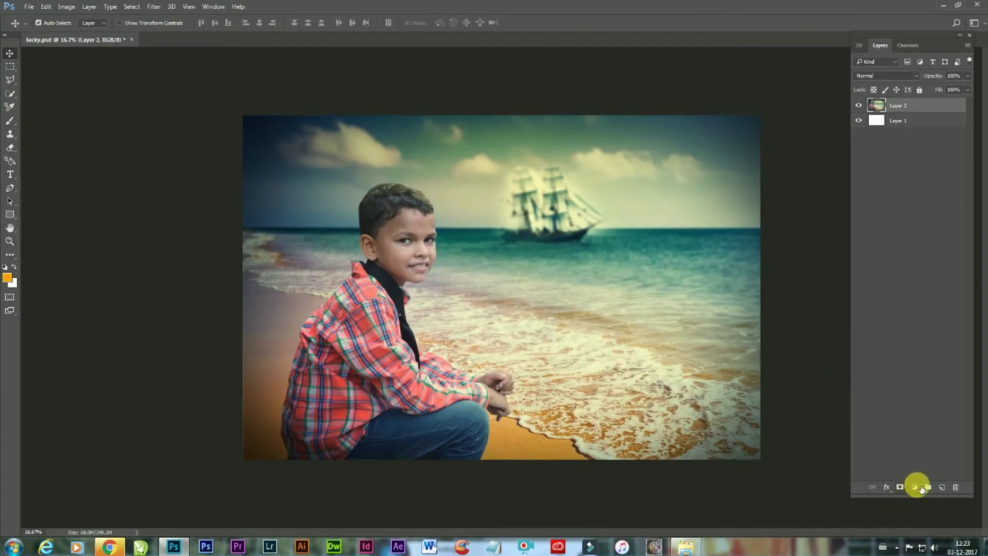
- Add a Gradient Fill layer with its start colour set to black (000000) and its transparent end colour set to white
{"action": "left_click", "coordinate": [915, 488]}
{"action": "left_click", "coordinate": [916, 273]}
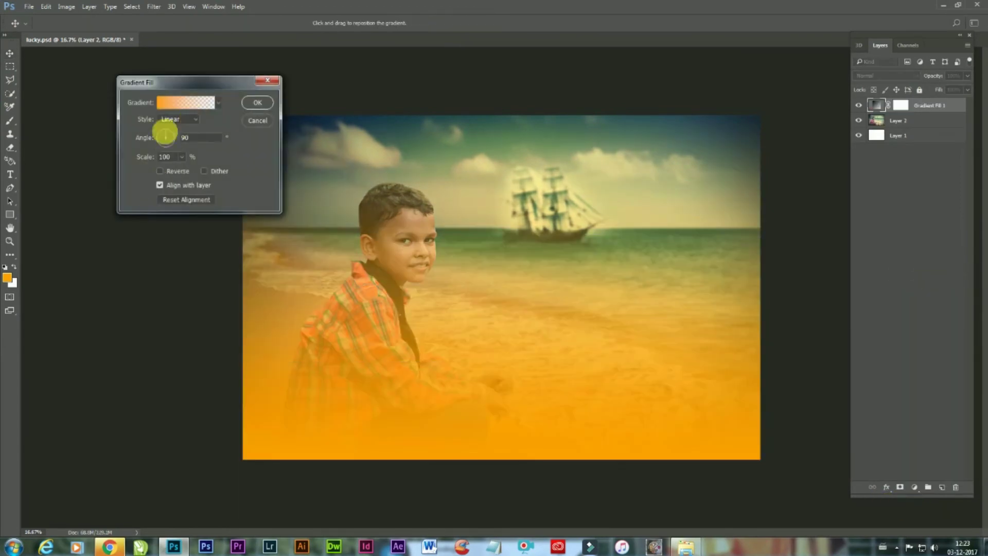
{"action": "left_click", "coordinate": [164, 104]}
{"action": "double_click", "coordinate": [186, 349]}
{"action": "left_click_drag", "start_coordinate": [772, 360], "coordinate": [913, 465]}
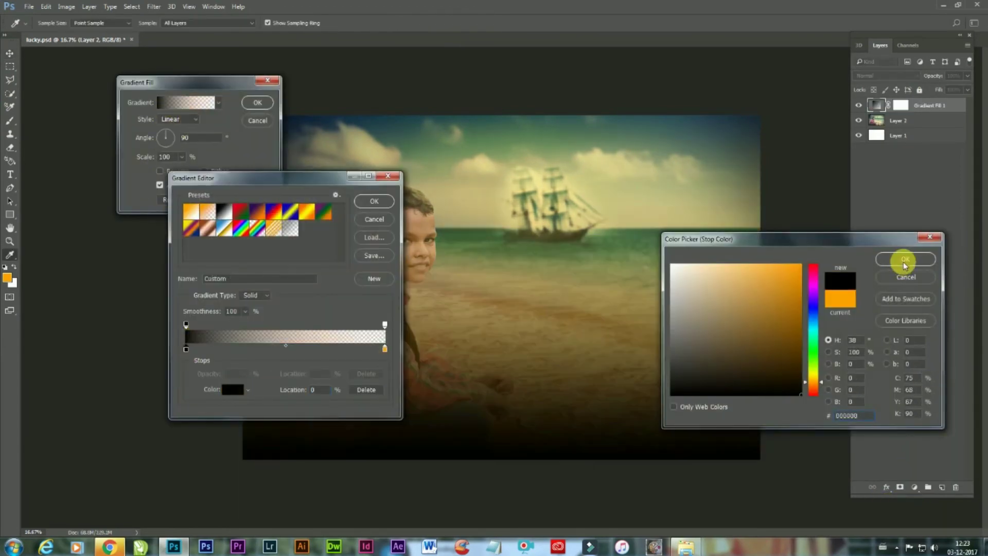
{"action": "left_click", "coordinate": [905, 260]}
{"action": "left_click", "coordinate": [385, 349]}
{"action": "left_click", "coordinate": [233, 389]}
{"action": "left_click", "coordinate": [905, 260]}
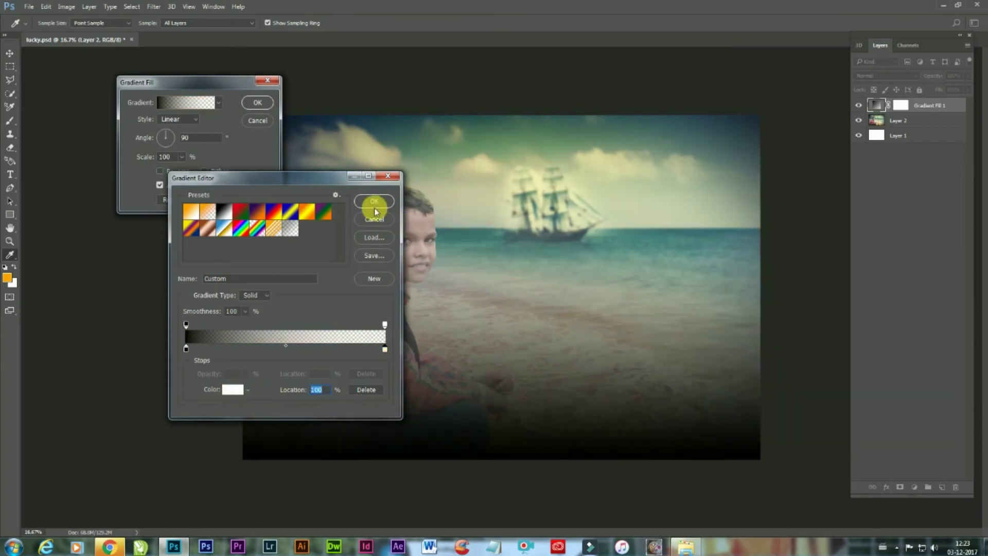
{"action": "left_click", "coordinate": [374, 203]}
- Make the gradient fill reversed and radial, then lower the layer's opacity to 23% and compare it with the layer hidden
{"action": "left_click", "coordinate": [159, 171]}
{"action": "left_click", "coordinate": [178, 119]}
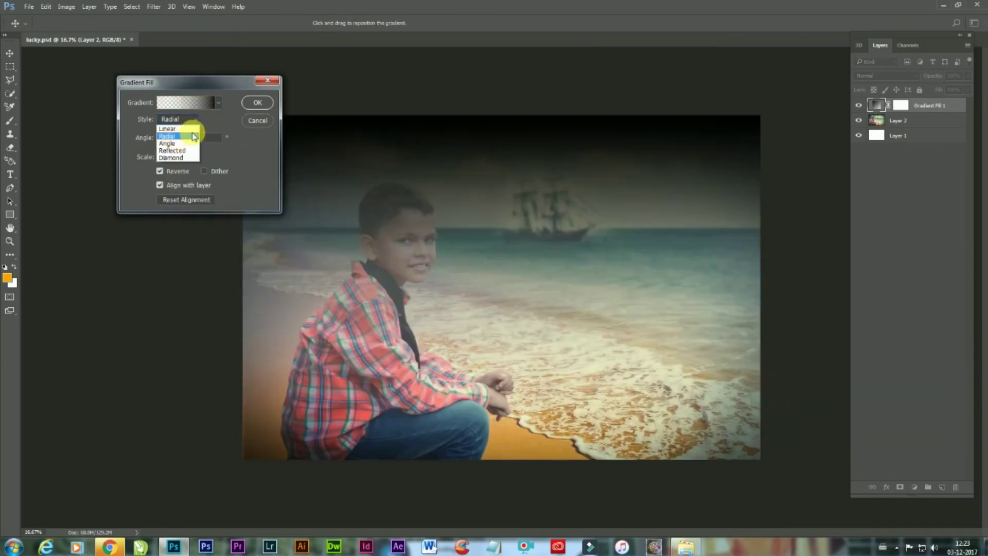
{"action": "left_click", "coordinate": [169, 135]}
{"action": "left_click", "coordinate": [257, 103]}
{"action": "left_click", "coordinate": [927, 90]}
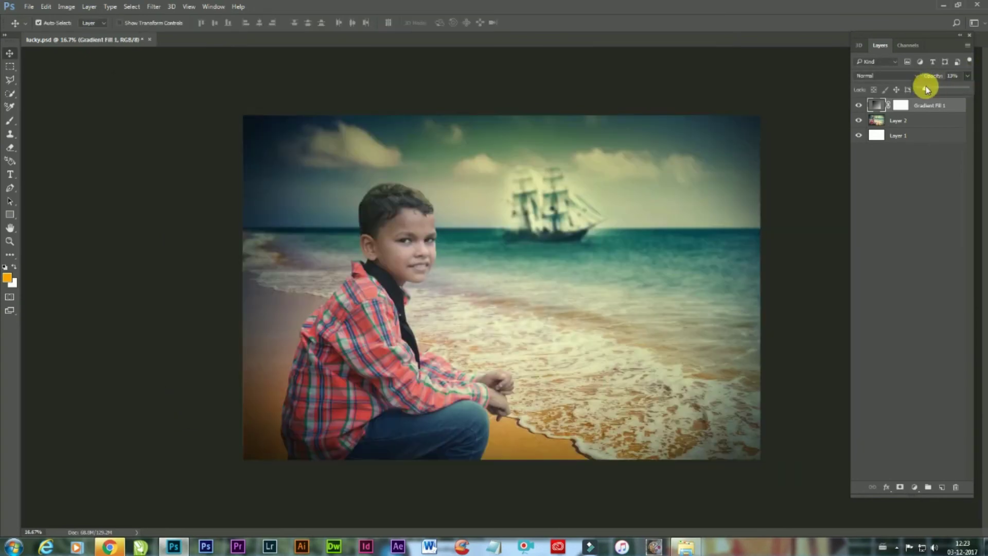
{"action": "left_click", "coordinate": [858, 105]}
{"action": "left_click", "coordinate": [858, 105]}
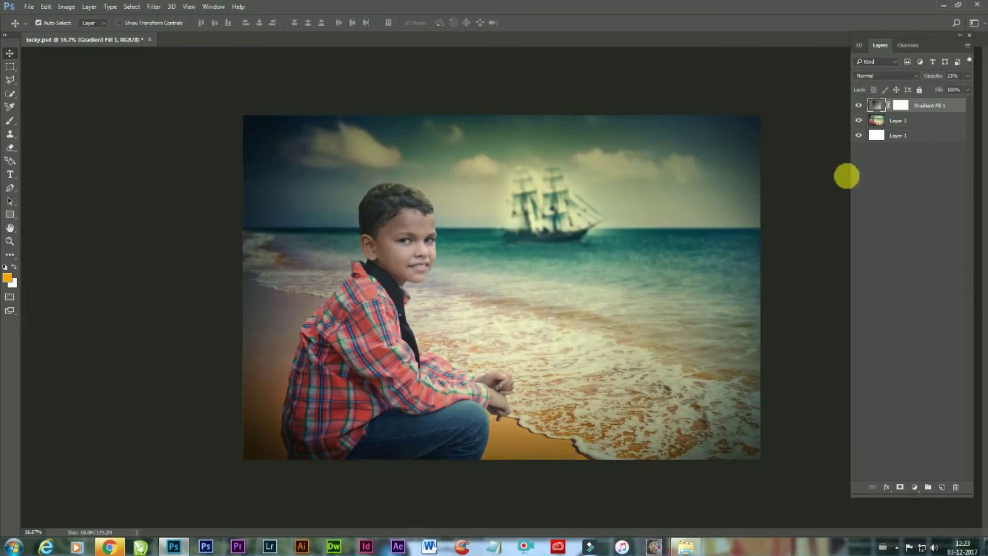
- Add a Gradient Map adjustment layer using the violet-to-orange preset
{"action": "left_click", "coordinate": [914, 486]}
{"action": "left_click", "coordinate": [921, 466]}
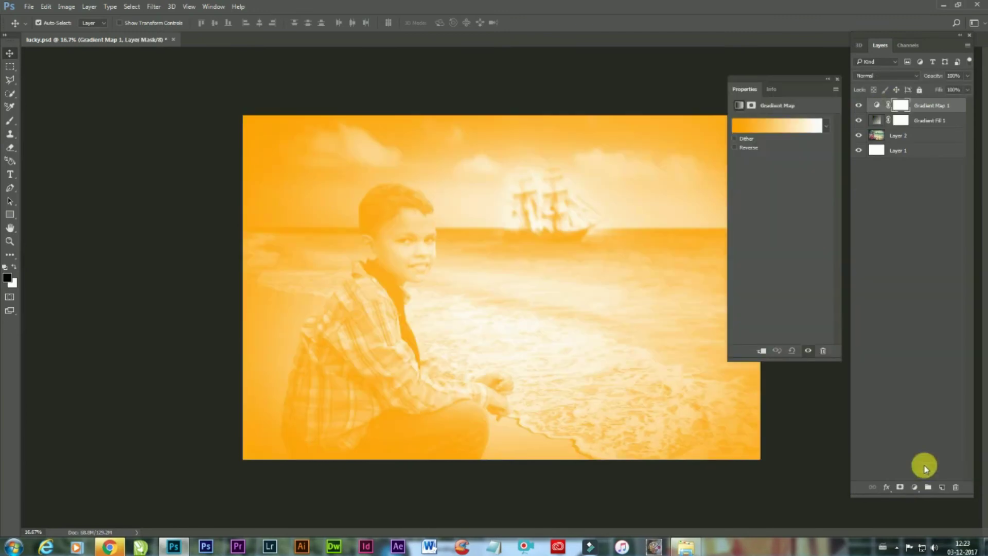
{"action": "left_click", "coordinate": [743, 127]}
{"action": "left_click", "coordinate": [275, 212]}
{"action": "left_click", "coordinate": [240, 212]}
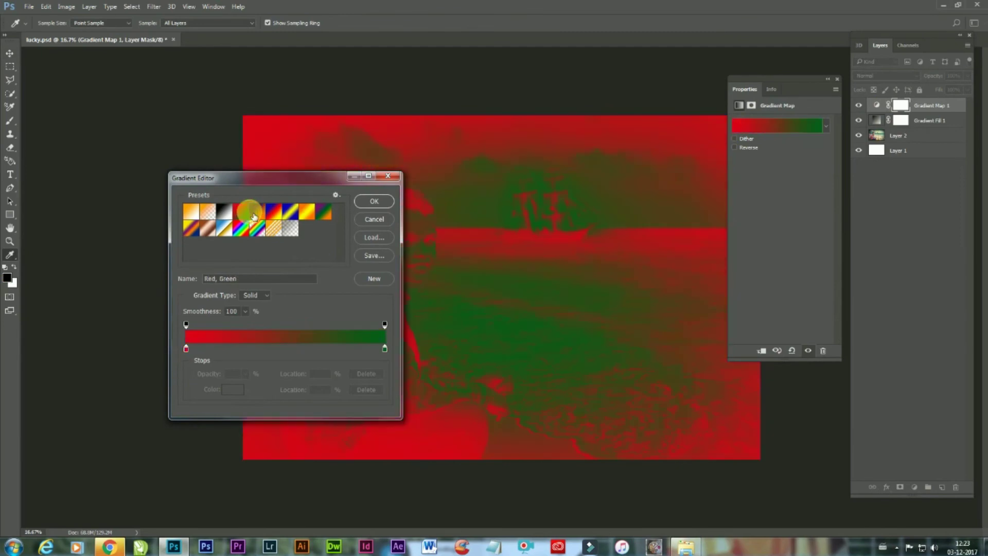
{"action": "left_click", "coordinate": [260, 213]}
{"action": "left_click", "coordinate": [373, 202]}
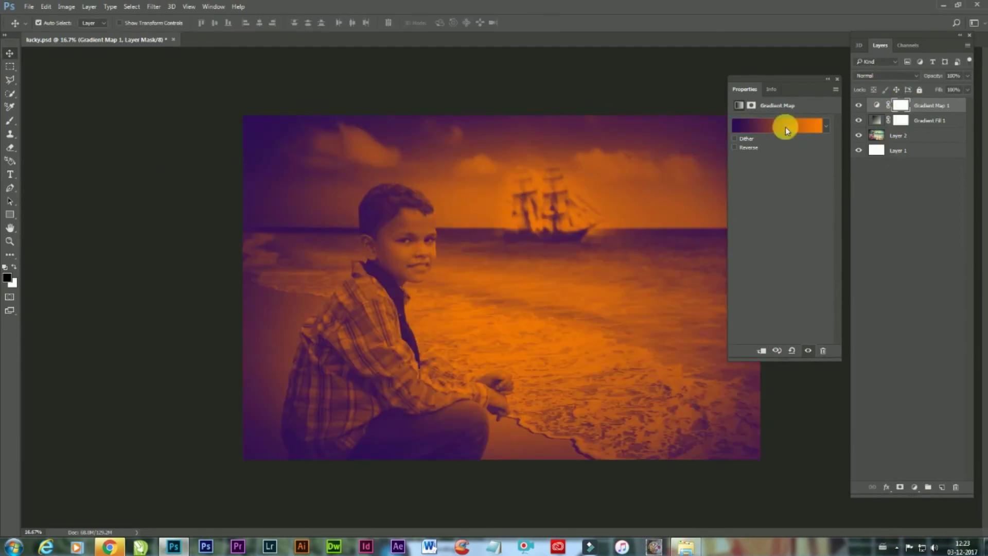
- Cycle through the Gradient Map layer's blend modes and settle on Soft Light
{"action": "left_click", "coordinate": [877, 77]}
{"action": "left_click", "coordinate": [875, 105]}
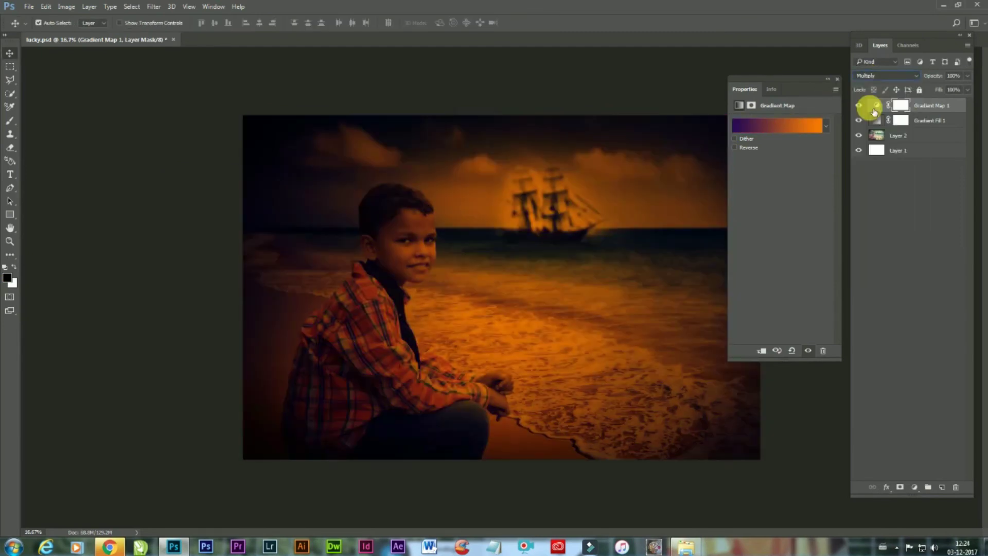
{"action": "key", "text": "Down"}
{"action": "key", "text": "Down"}
{"action": "key", "text": "Down"}
{"action": "key", "text": "Down"}
{"action": "key", "text": "Down"}
{"action": "key", "text": "Down"}
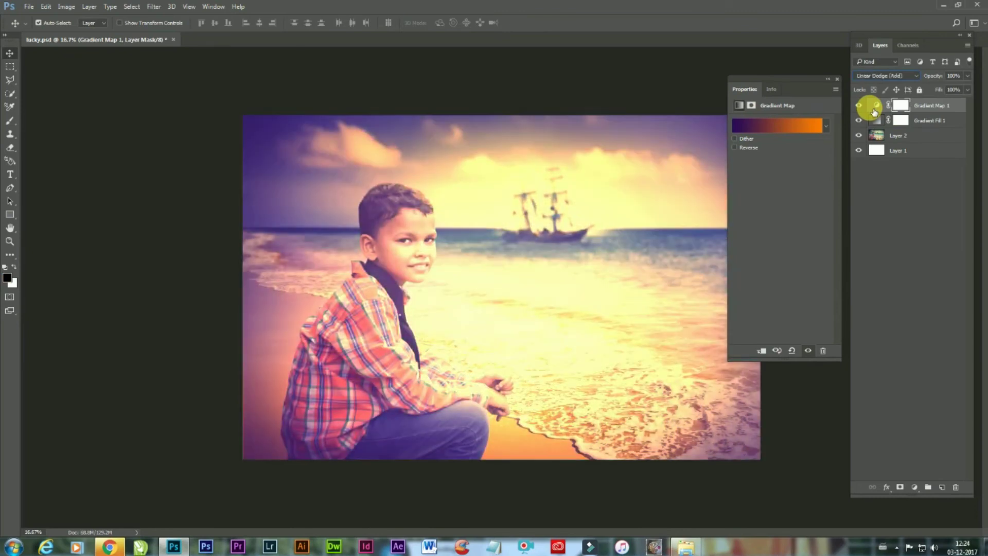
{"action": "key", "text": "Down"}
{"action": "key", "text": "Down"}
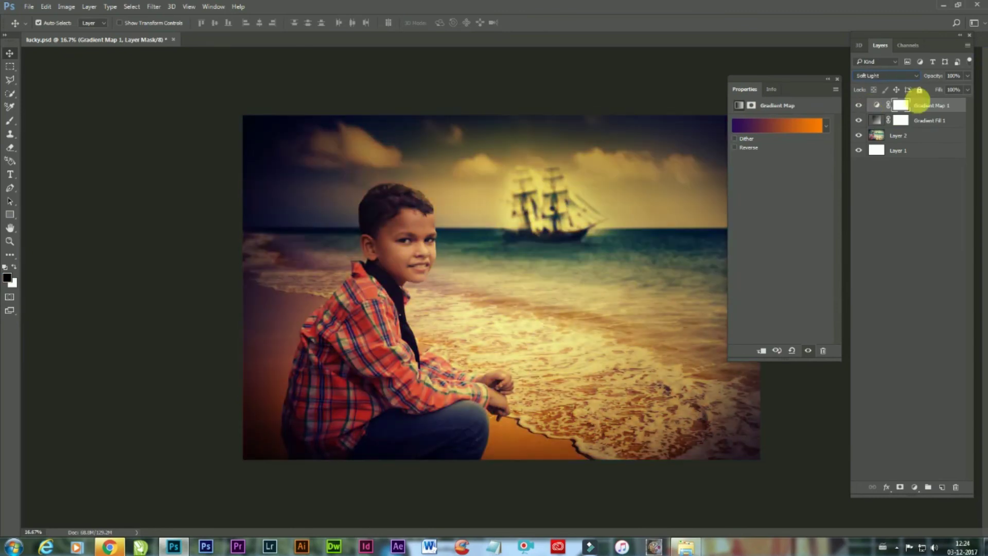
- Lower the Gradient Map layer's opacity to about 52% and compare the image with the layer hidden
{"action": "left_click", "coordinate": [837, 79]}
{"action": "left_click", "coordinate": [932, 90]}
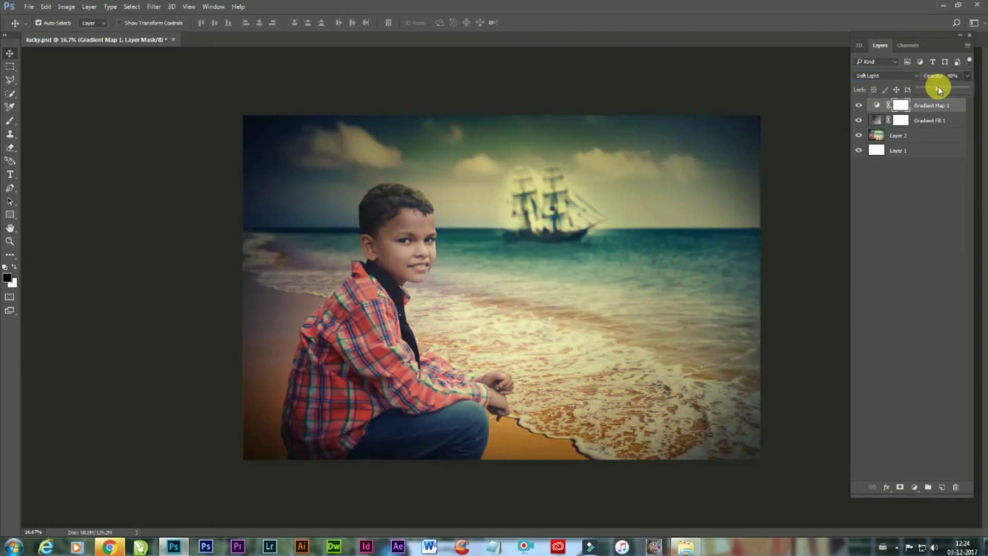
{"action": "left_click", "coordinate": [858, 106]}
{"action": "left_click", "coordinate": [858, 106]}
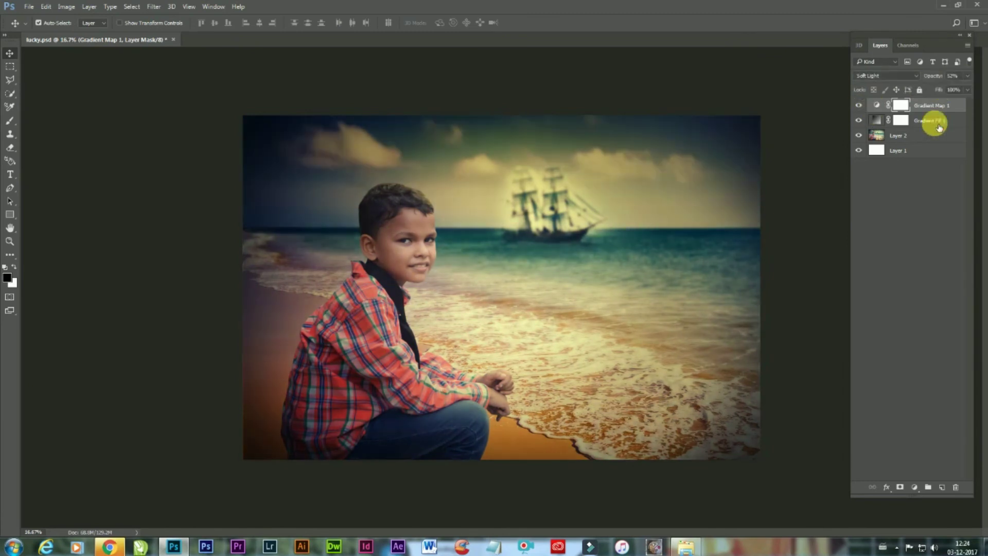
- Merge Gradient Map 1, Gradient Fill 1 and Layer 2 into one layer and open it in the Camera Raw filter
{"action": "left_click", "coordinate": [917, 135], "text": "shift"}
{"action": "right_click", "coordinate": [916, 135]}
{"action": "left_click", "coordinate": [815, 374]}
{"action": "left_click", "coordinate": [153, 7]}
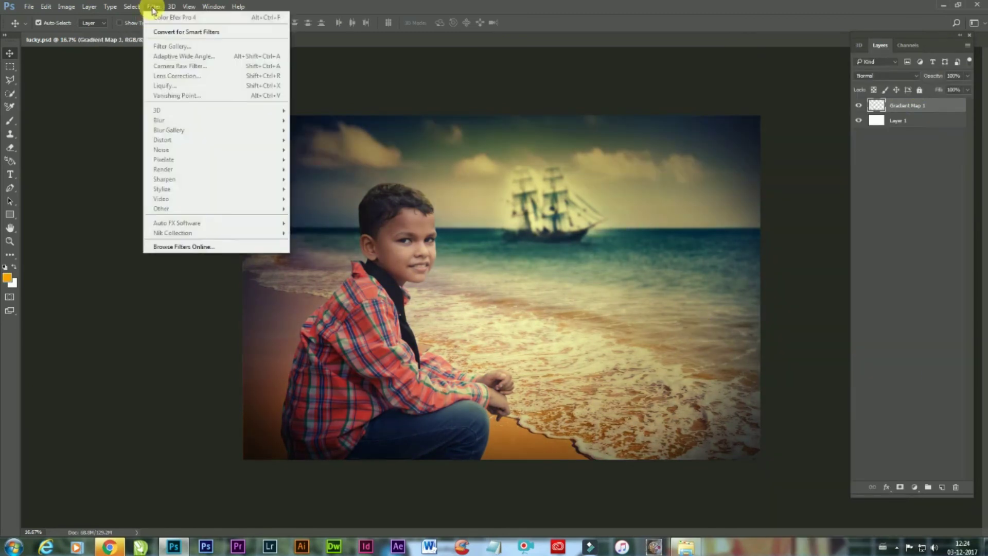
{"action": "left_click", "coordinate": [173, 67]}
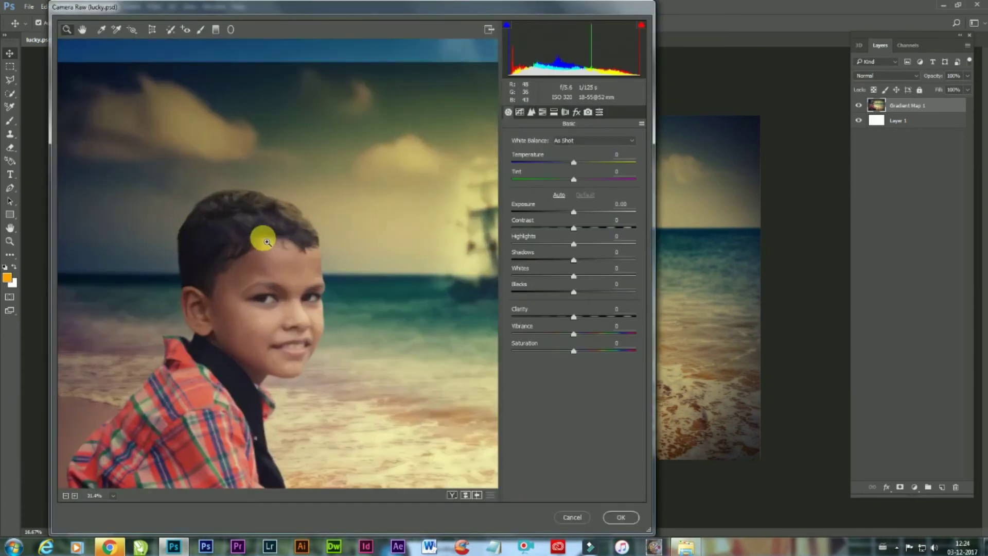
- Set Exposure +0.15, Contrast +13, Highlights -51, Shadows -18, Whites about -35, Blacks about -16 and slight Clarity, and open the Tone Curve settings
{"action": "left_click_drag", "start_coordinate": [574, 212], "coordinate": [553, 274]}
{"action": "left_click", "coordinate": [574, 293]}
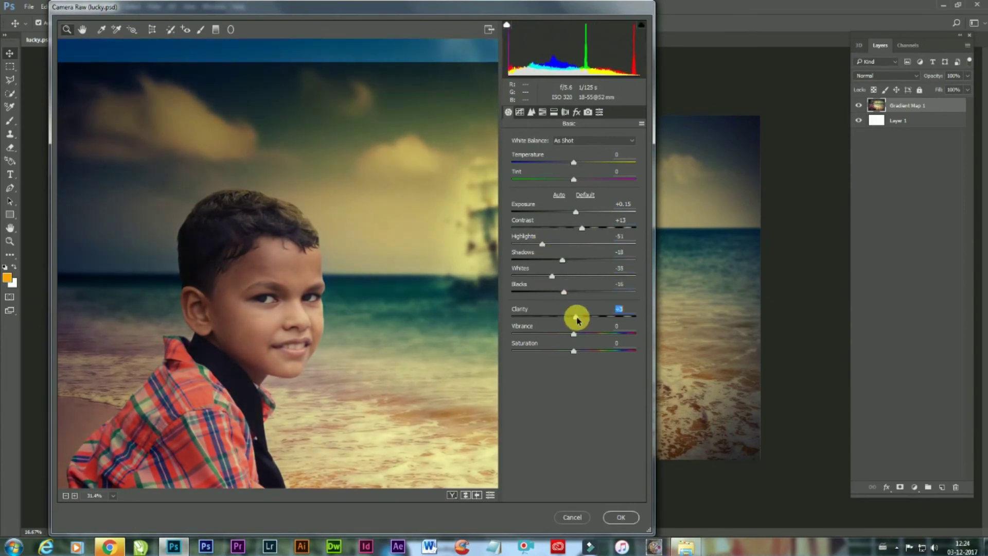
{"action": "left_click", "coordinate": [519, 112]}
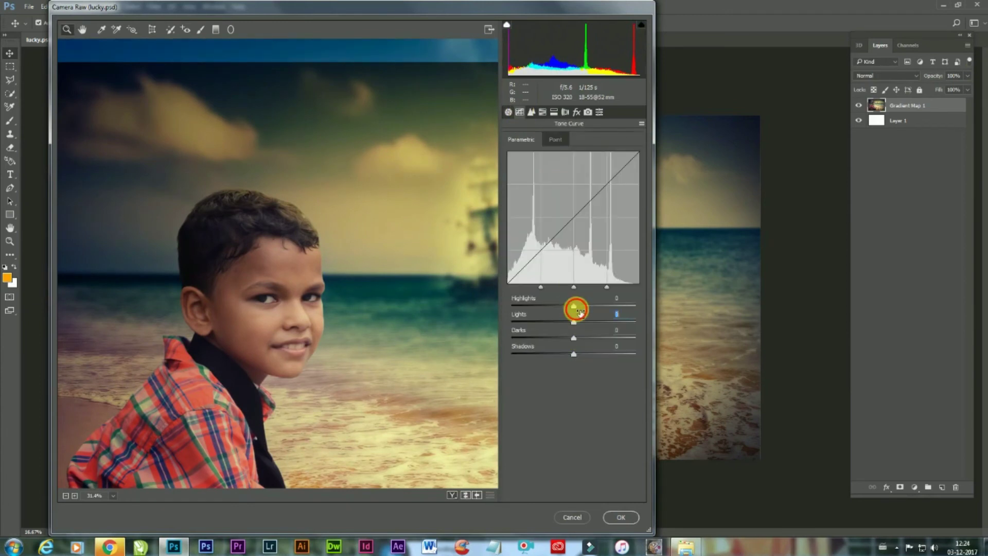
- Set the sharpening Amount to 13 with Masking 9, and the noise reduction Luminance to 20
{"action": "left_click", "coordinate": [531, 112]}
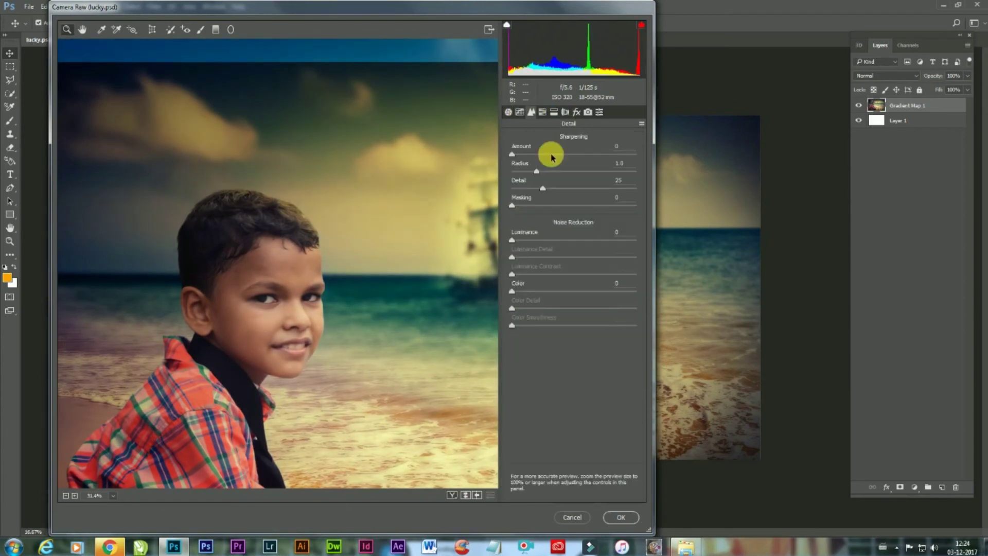
{"action": "left_click_drag", "start_coordinate": [513, 154], "coordinate": [522, 154]}
{"action": "left_click_drag", "start_coordinate": [518, 240], "coordinate": [533, 240]}
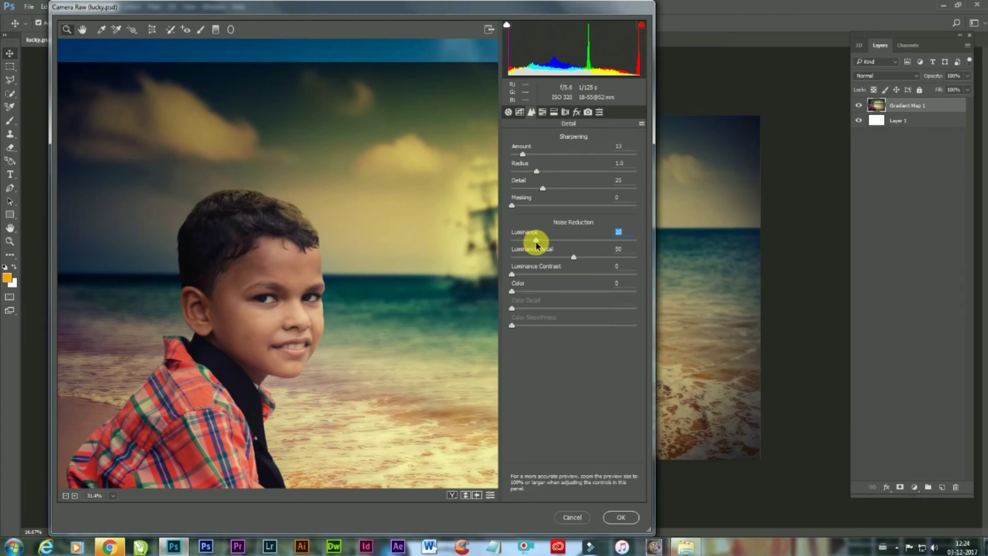
{"action": "left_click_drag", "start_coordinate": [511, 205], "coordinate": [522, 206]}
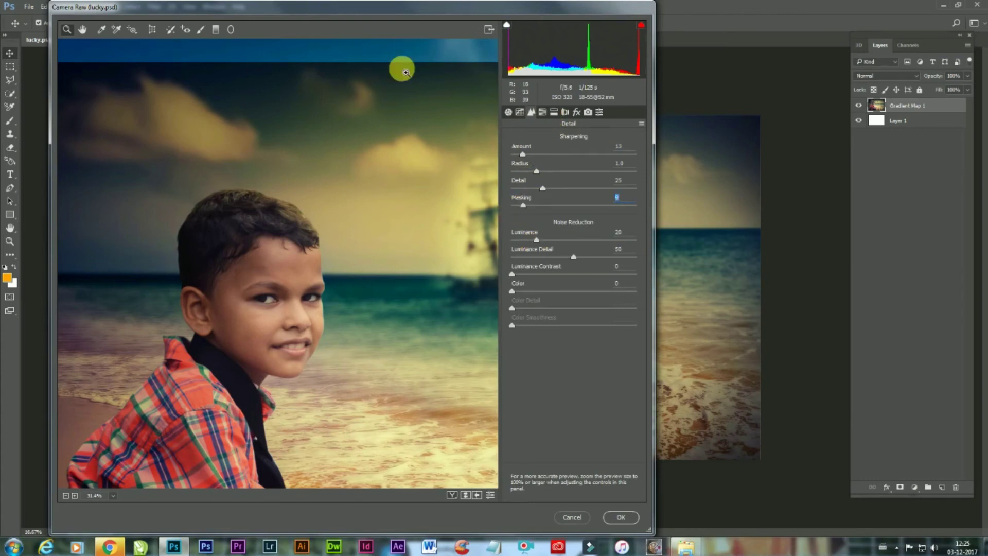
{"action": "scroll", "coordinate": [405, 72], "scroll_direction": "down", "scroll_amount": 4}
{"action": "scroll", "coordinate": [291, 263], "scroll_direction": "up", "scroll_amount": 2}
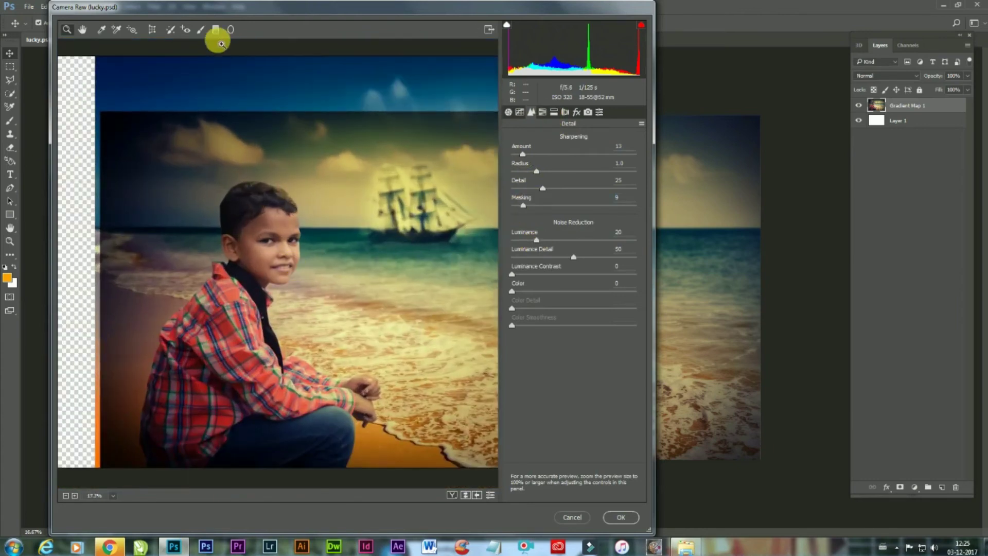
- Draw a blue graduated filter from the photo's lower edge up to the horizon with Exposure +0.50, Saturation +4 and Sharpness -12, and apply Camera Raw
{"action": "left_click", "coordinate": [216, 29]}
{"action": "left_click_drag", "start_coordinate": [373, 467], "coordinate": [374, 241]}
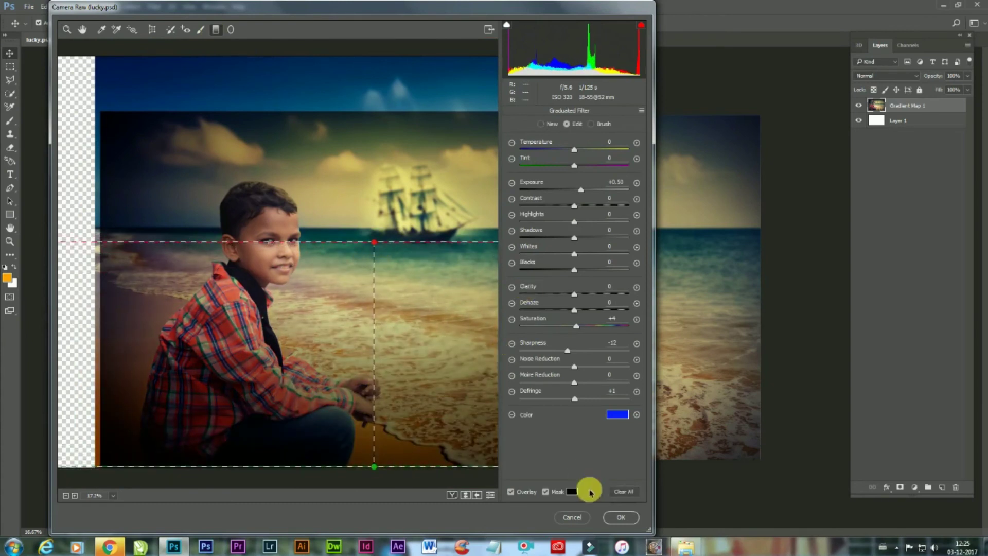
{"action": "left_click", "coordinate": [510, 493]}
{"action": "left_click", "coordinate": [510, 492]}
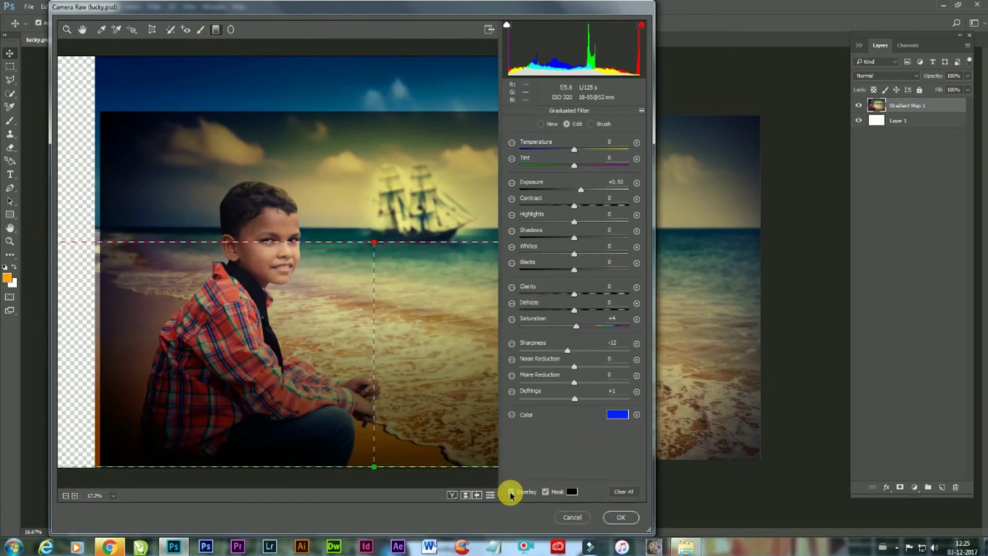
{"action": "left_click", "coordinate": [511, 493]}
{"action": "left_click", "coordinate": [621, 517]}
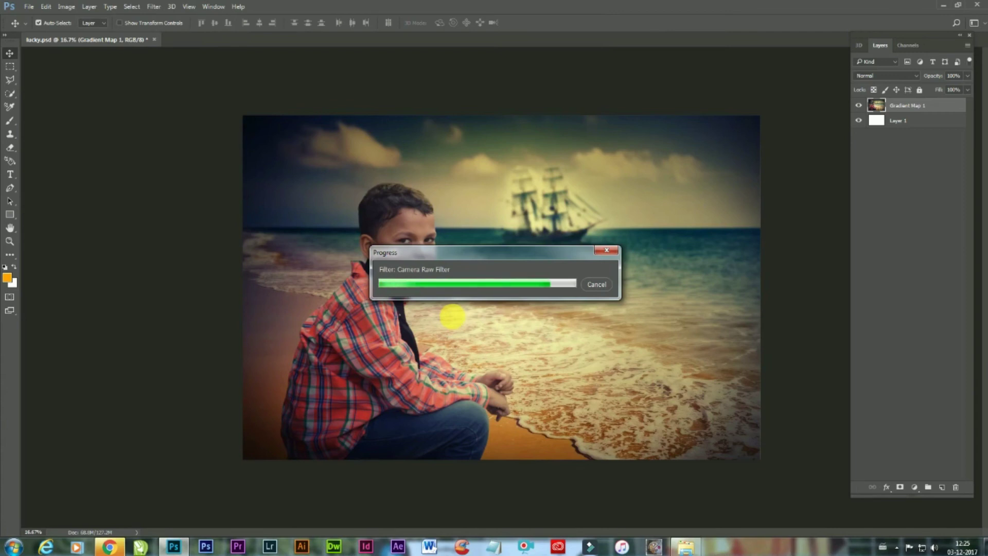
{"action": "key", "text": "ctrl+minus"}
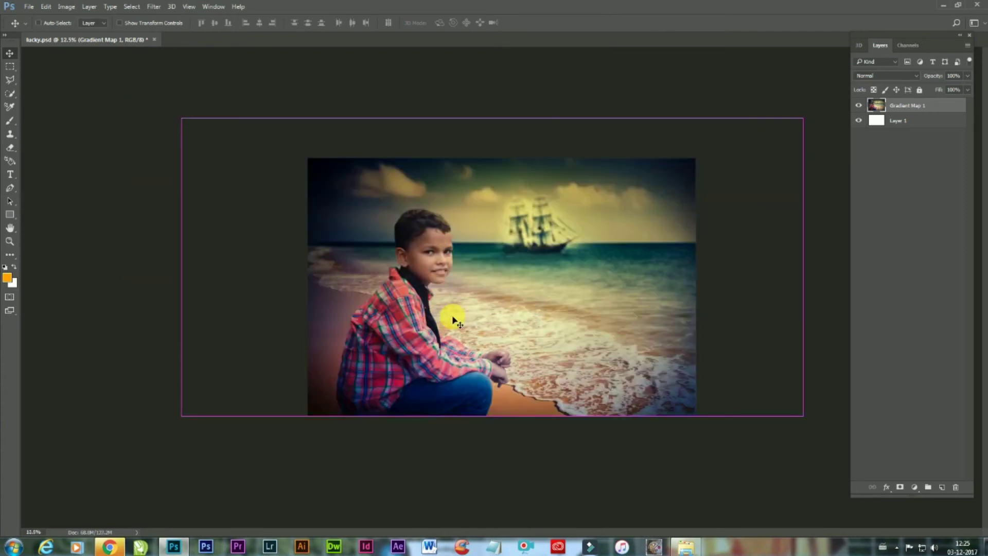
{"action": "key", "text": "ctrl+plus"}
{"action": "key", "text": "ctrl+plus"}
{"action": "key", "text": "ctrl+minus"}
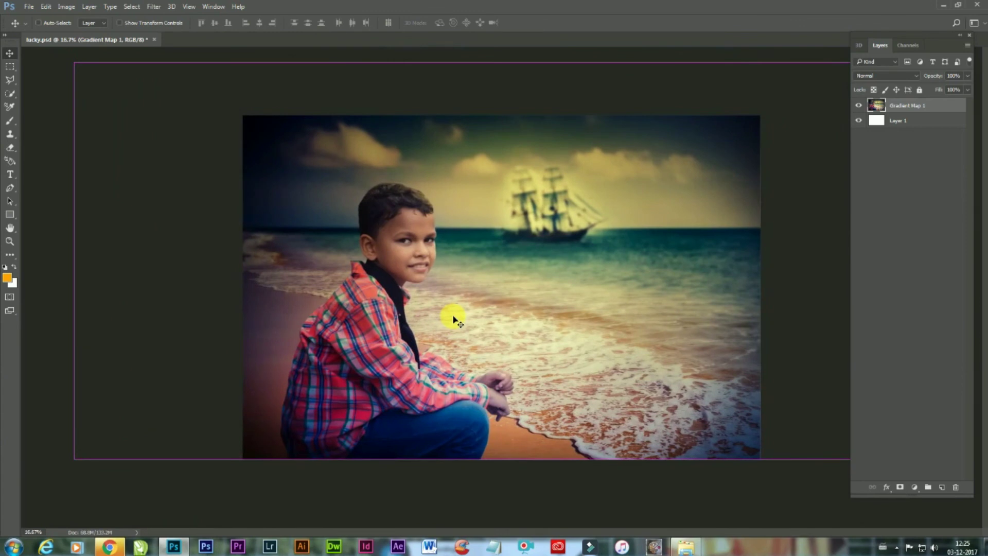
- Create a new layer, choose a golden yellow foreground colour and paint a soft spot over the sand behind the boy's back
{"action": "left_click", "coordinate": [928, 490]}
{"action": "left_click", "coordinate": [7, 278]}
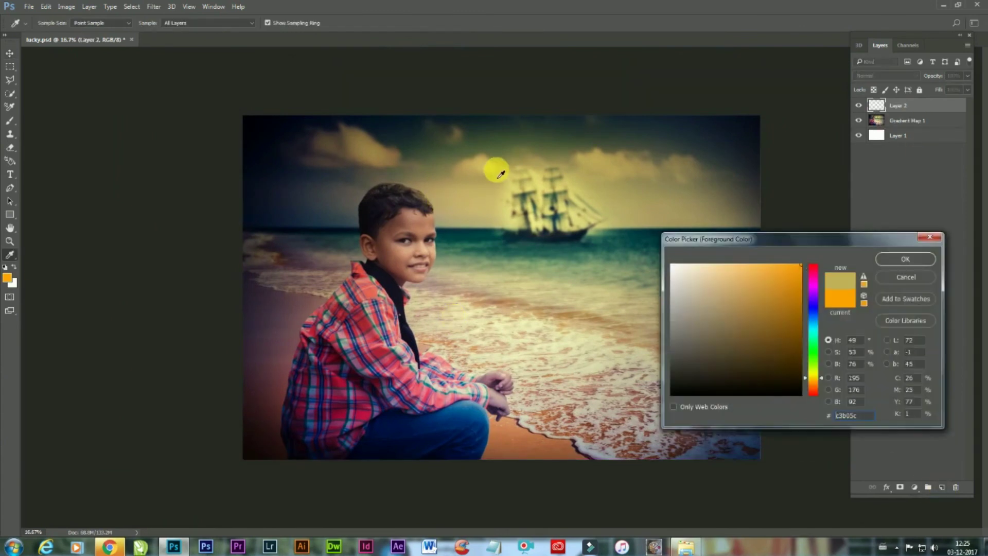
{"action": "left_click", "coordinate": [496, 165]}
{"action": "left_click", "coordinate": [900, 258]}
{"action": "left_click", "coordinate": [8, 123]}
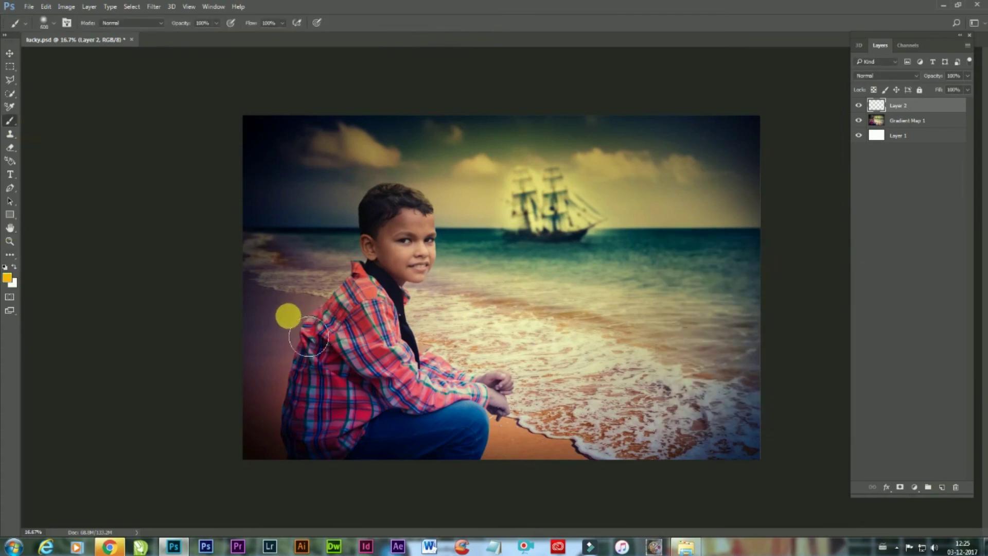
{"action": "left_click_drag", "start_coordinate": [289, 330], "coordinate": [280, 371]}
- Stretch the yellow glow much wider and taller and reposition it so it spreads over the boy and the beach
{"action": "key", "text": "ctrl+t"}
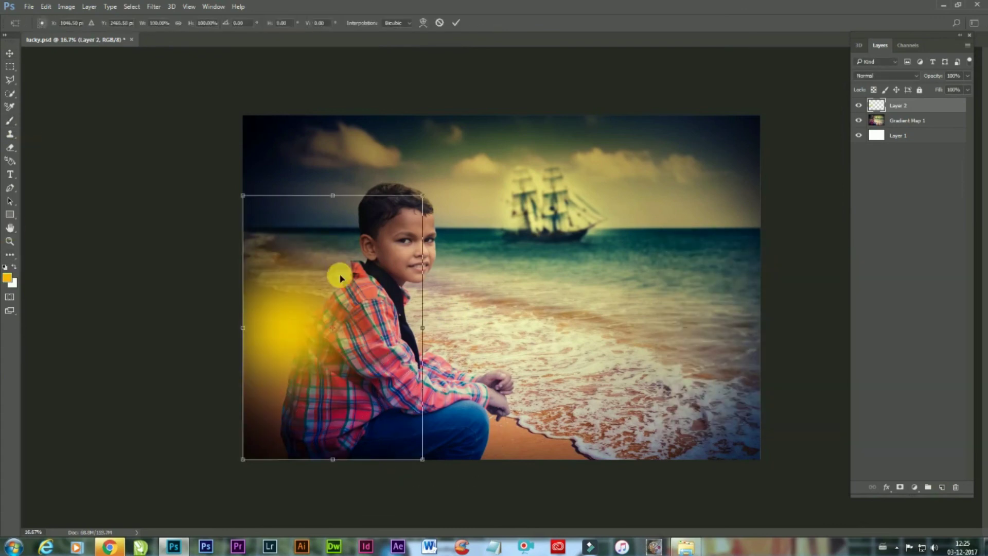
{"action": "left_click_drag", "start_coordinate": [333, 194], "coordinate": [331, 95]}
{"action": "left_click_drag", "start_coordinate": [422, 327], "coordinate": [596, 325]}
{"action": "left_click_drag", "start_coordinate": [350, 344], "coordinate": [395, 316]}
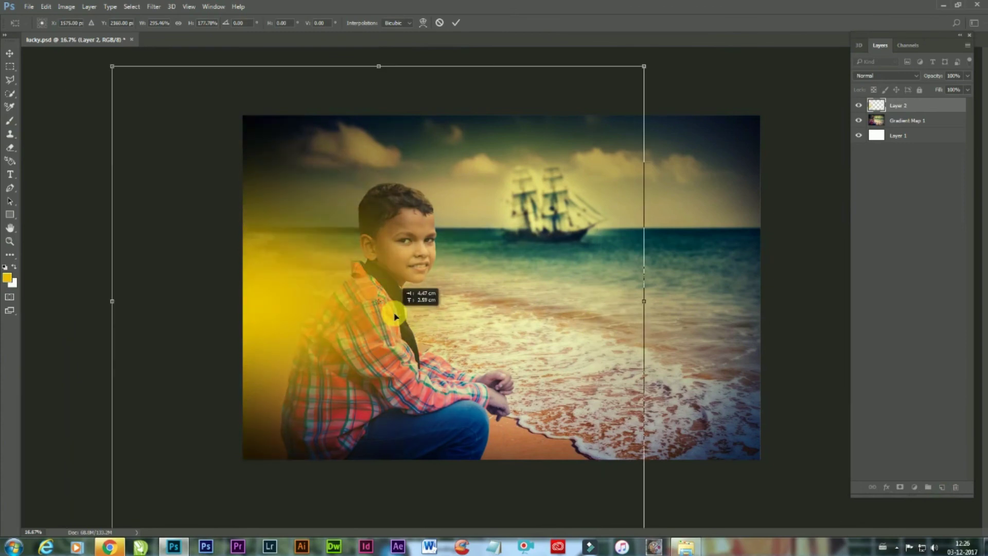
{"action": "left_click_drag", "start_coordinate": [644, 301], "coordinate": [894, 333]}
{"action": "left_click_drag", "start_coordinate": [437, 314], "coordinate": [565, 333]}
{"action": "key", "text": "Return"}
- Set the glow layer's blend mode to Screen
{"action": "left_click", "coordinate": [877, 76]}
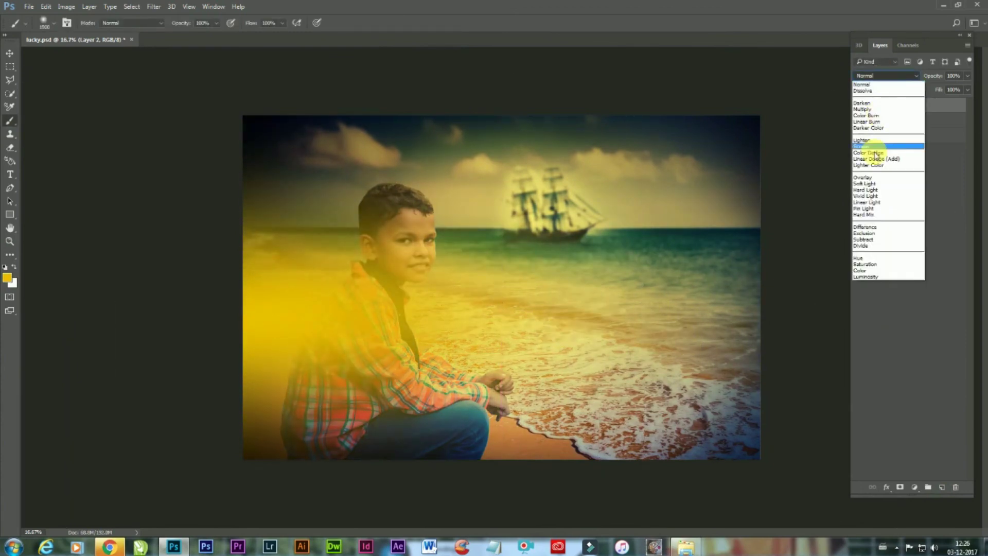
{"action": "left_click", "coordinate": [869, 181]}
{"action": "left_click", "coordinate": [877, 77]}
{"action": "left_click", "coordinate": [869, 148]}
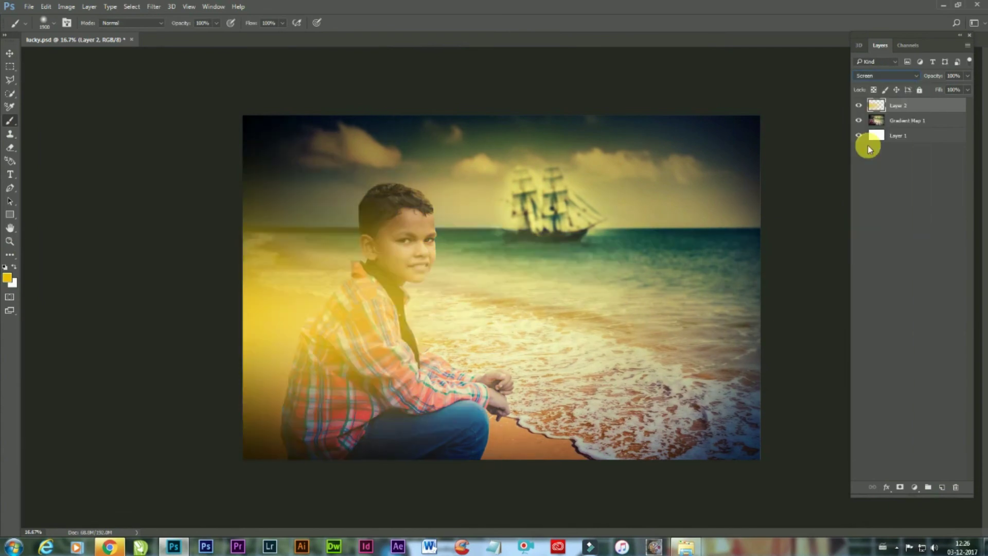
- Add a layer mask to Layer 2 and paint black on it over the surf to hide the glow there
{"action": "left_click", "coordinate": [899, 487]}
{"action": "key", "text": "d"}
{"action": "key", "text": "x"}
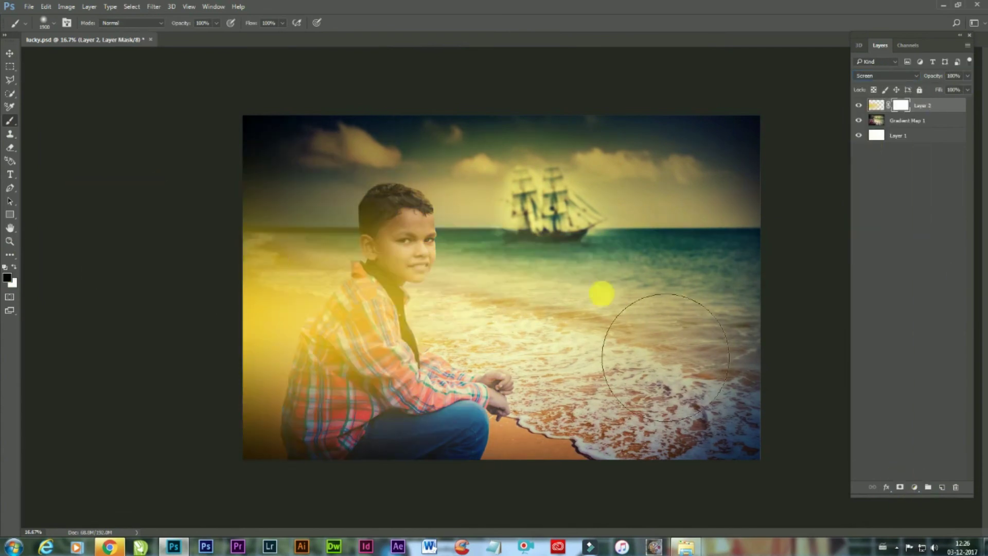
{"action": "left_click_drag", "start_coordinate": [650, 330], "coordinate": [677, 355]}
- Enlarge the brush to 2300 px and fade the glow over the boy's face, shirt and legs at 20% and 30% opacity
{"action": "key", "text": "2"}
{"action": "key", "text": "bracketright"}
{"action": "key", "text": "bracketright"}
{"action": "key", "text": "bracketright"}
{"action": "key", "text": "bracketright"}
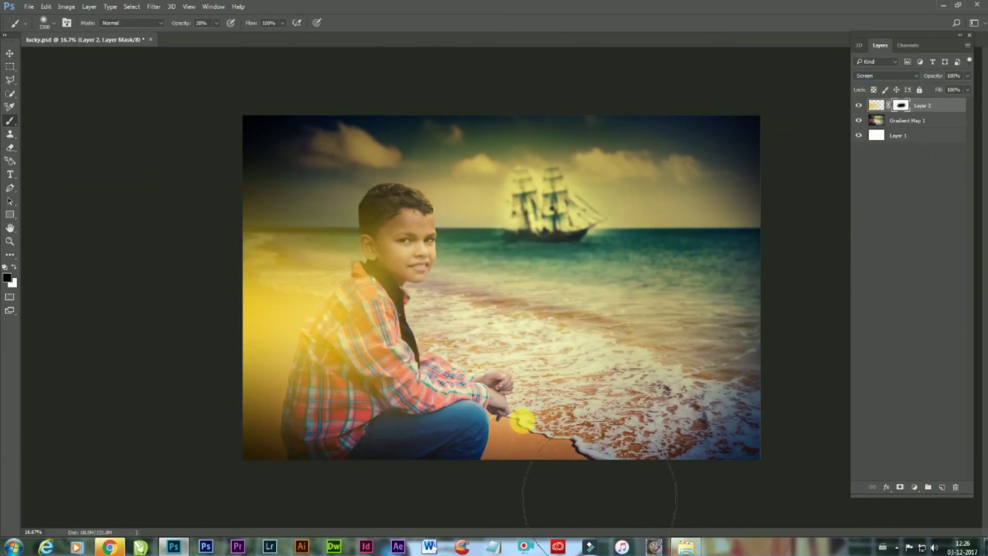
{"action": "key", "text": "0"}
{"action": "left_click", "coordinate": [430, 354]}
{"action": "left_click", "coordinate": [422, 311]}
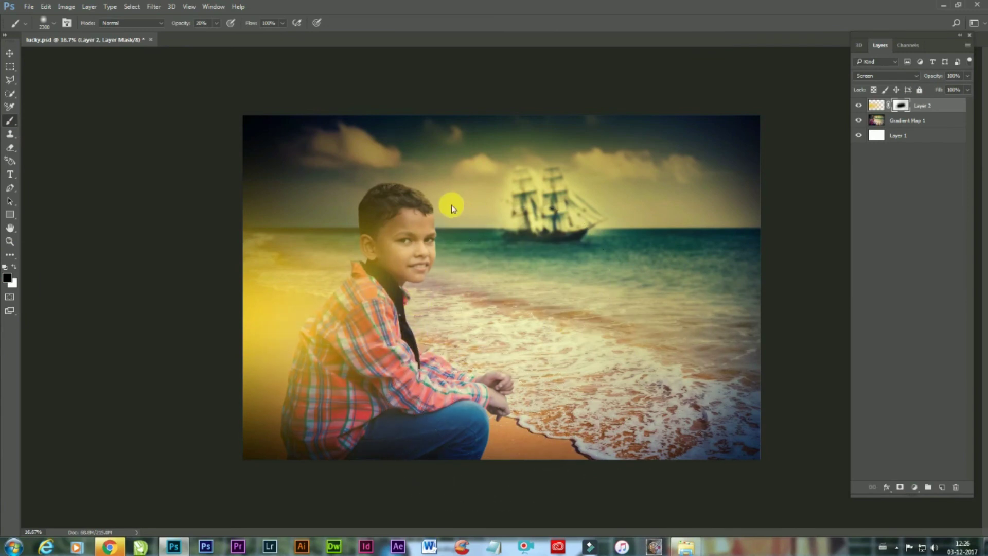
{"action": "left_click", "coordinate": [443, 219]}
{"action": "left_click_drag", "start_coordinate": [442, 222], "coordinate": [399, 296]}
{"action": "mouse_move", "coordinate": [440, 355]}
{"action": "left_mouse_down"}
{"action": "mouse_move", "coordinate": [452, 421]}
{"action": "mouse_move", "coordinate": [390, 417]}
{"action": "mouse_move", "coordinate": [406, 473]}
{"action": "left_mouse_up"}
{"action": "key", "text": "3"}
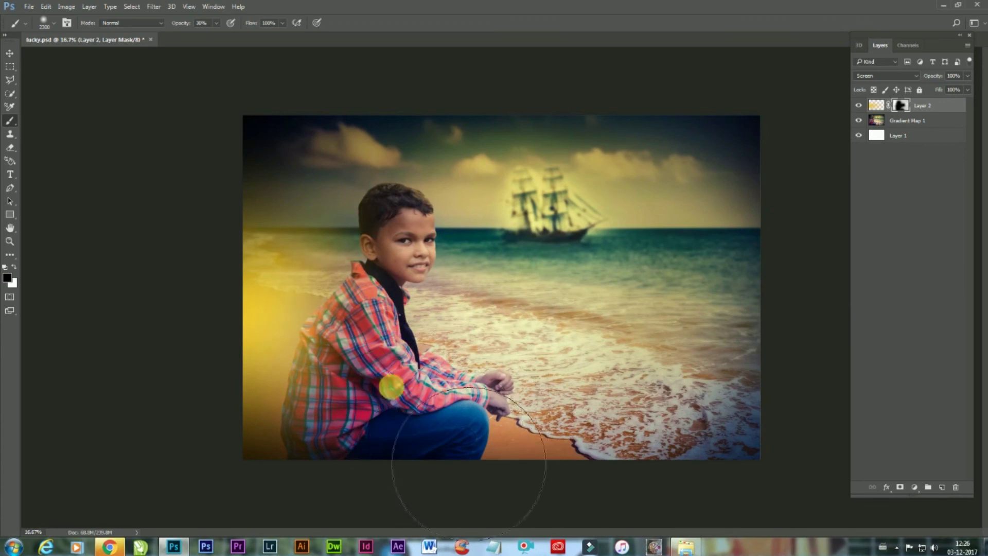
{"action": "left_click", "coordinate": [380, 388]}
- Soften the glow over the boy's back and the sand behind him at 10% brush opacity, and compare the image with the layer hidden
{"action": "key", "text": "1"}
{"action": "mouse_move", "coordinate": [393, 341]}
{"action": "left_mouse_down"}
{"action": "mouse_move", "coordinate": [327, 324]}
{"action": "mouse_move", "coordinate": [321, 280]}
{"action": "mouse_move", "coordinate": [353, 427]}
{"action": "mouse_move", "coordinate": [337, 554]}
{"action": "left_mouse_up"}
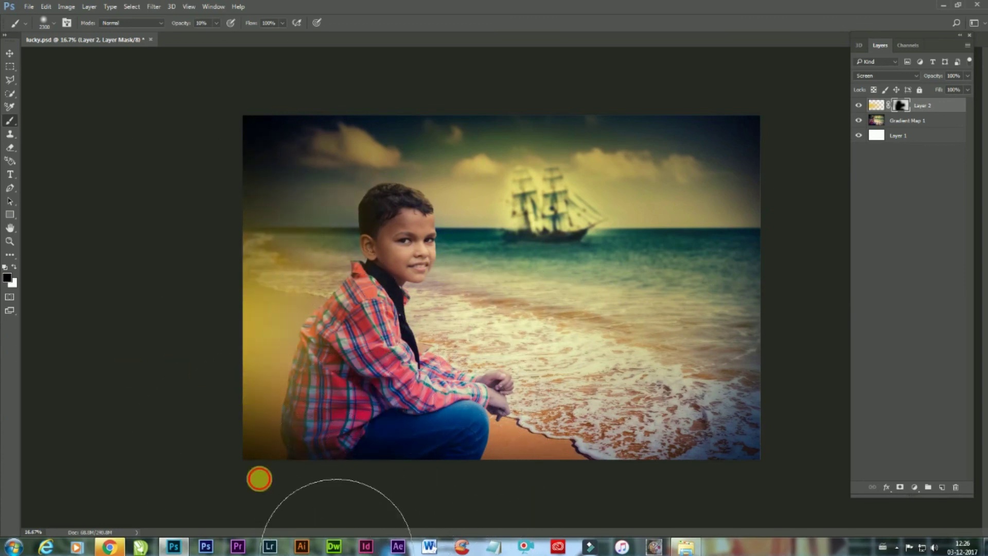
{"action": "left_click_drag", "start_coordinate": [312, 250], "coordinate": [329, 489]}
{"action": "left_click_drag", "start_coordinate": [289, 259], "coordinate": [338, 409]}
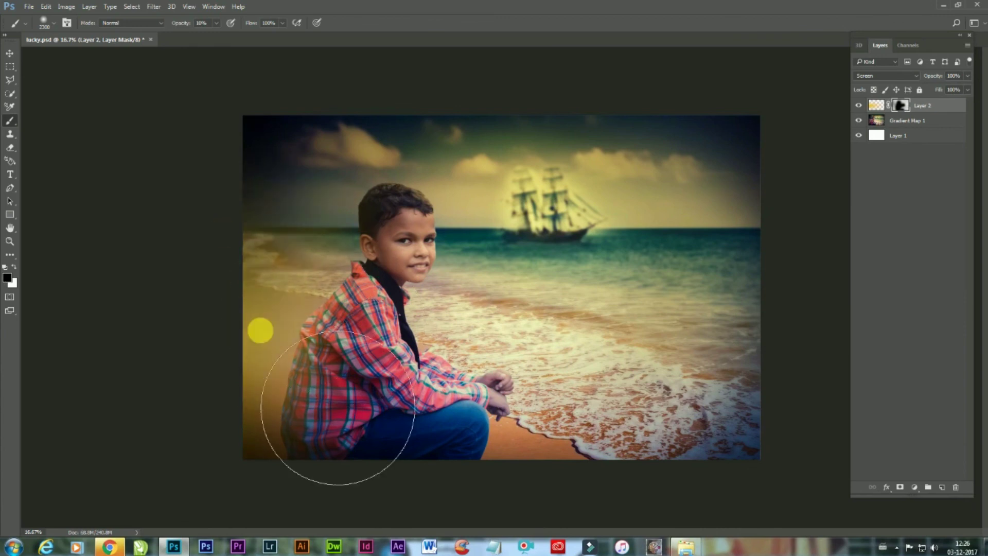
{"action": "left_click_drag", "start_coordinate": [242, 170], "coordinate": [205, 398]}
{"action": "left_click_drag", "start_coordinate": [243, 145], "coordinate": [262, 309]}
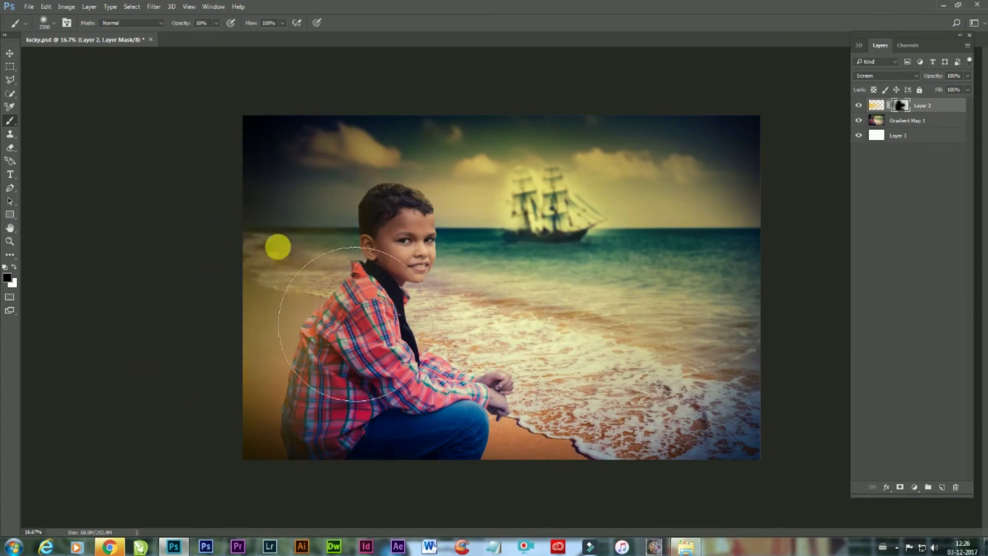
{"action": "left_click_drag", "start_coordinate": [265, 133], "coordinate": [253, 408]}
{"action": "left_click", "coordinate": [858, 105]}
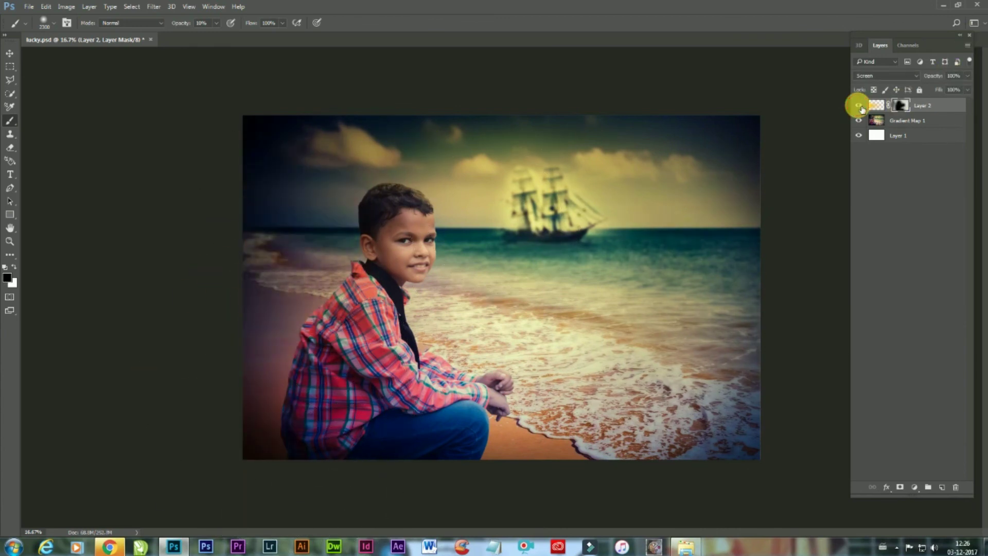
{"action": "left_click", "coordinate": [858, 105]}
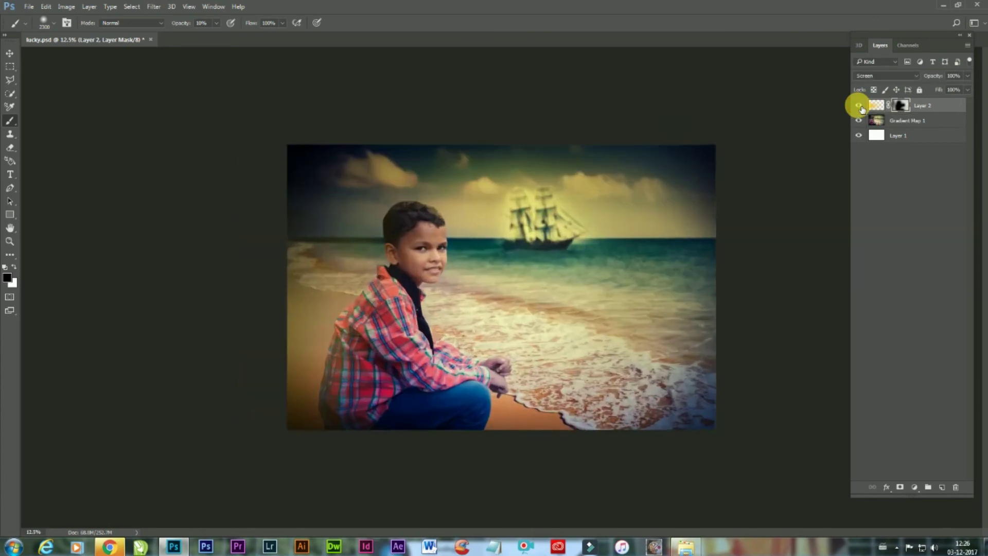
- Merge Layer 2 and Gradient Map 1 into one layer
{"action": "left_click", "coordinate": [10, 53]}
{"action": "left_click", "coordinate": [911, 121], "text": "shift"}
{"action": "right_click", "coordinate": [911, 120]}
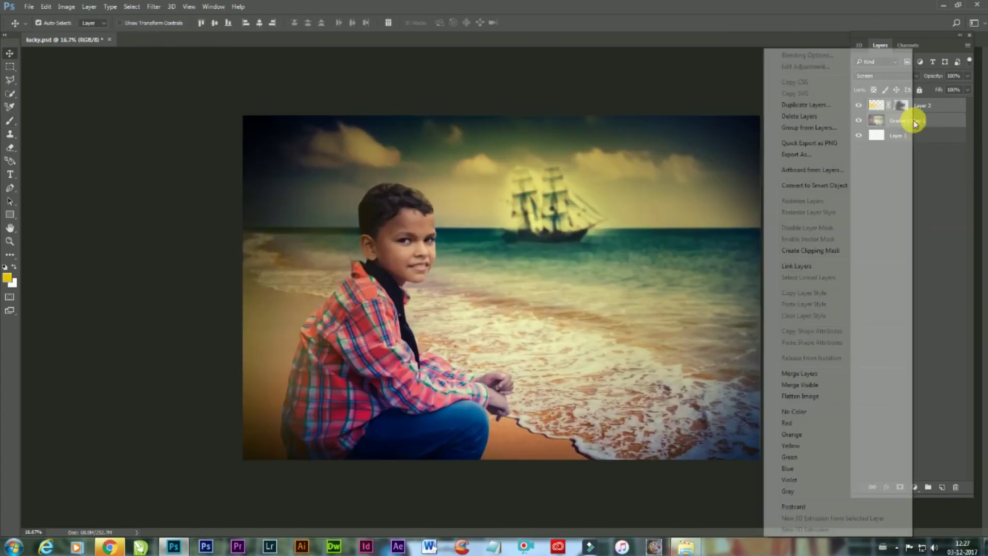
{"action": "left_click", "coordinate": [809, 375]}
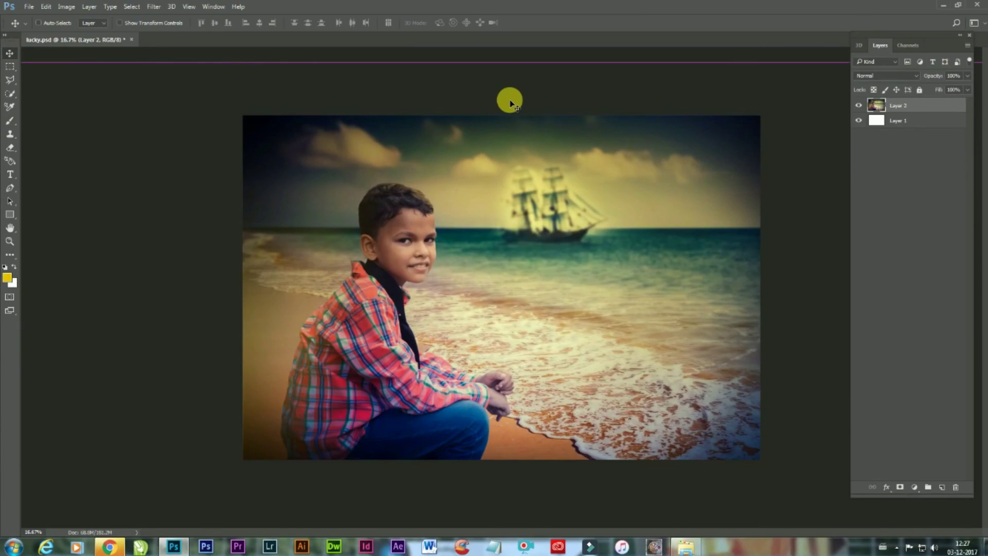
{"action": "left_click", "coordinate": [944, 5]}
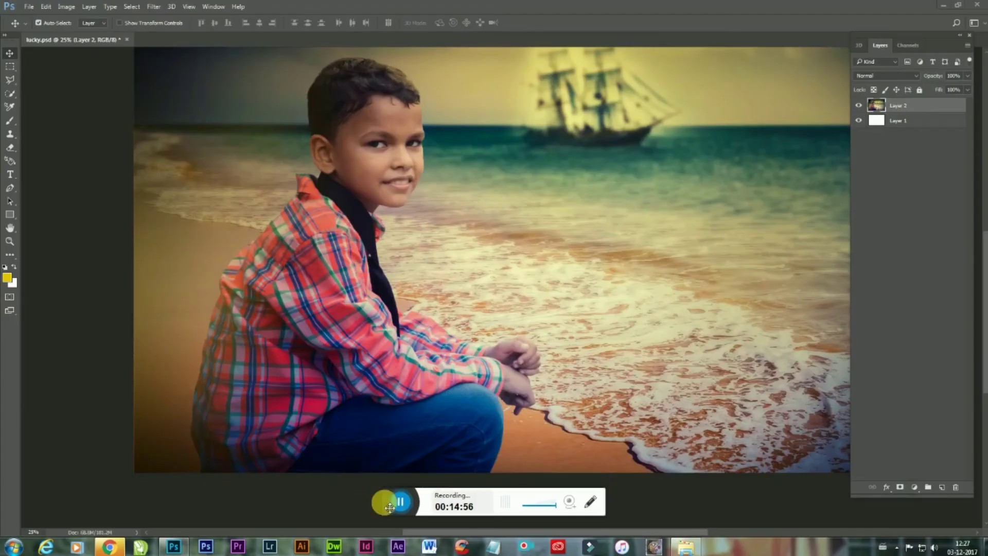
{"action": "left_click_drag", "start_coordinate": [389, 507], "coordinate": [388, 529]}
{"action": "left_click_drag", "start_coordinate": [367, 423], "coordinate": [377, 449]}
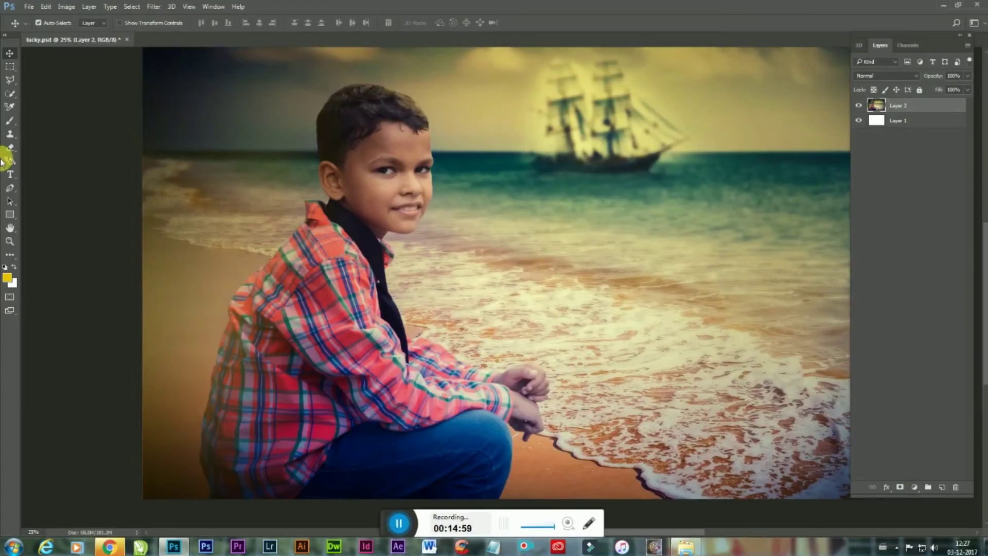
{"action": "left_click", "coordinate": [10, 254]}
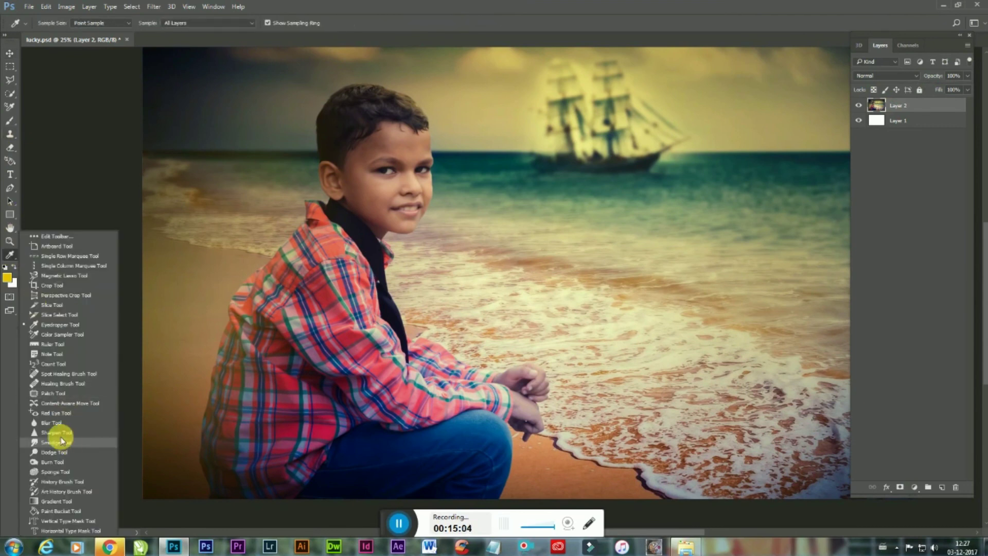
{"action": "left_click", "coordinate": [55, 451]}
{"action": "key", "text": "bracketright"}
{"action": "key", "text": "bracketright"}
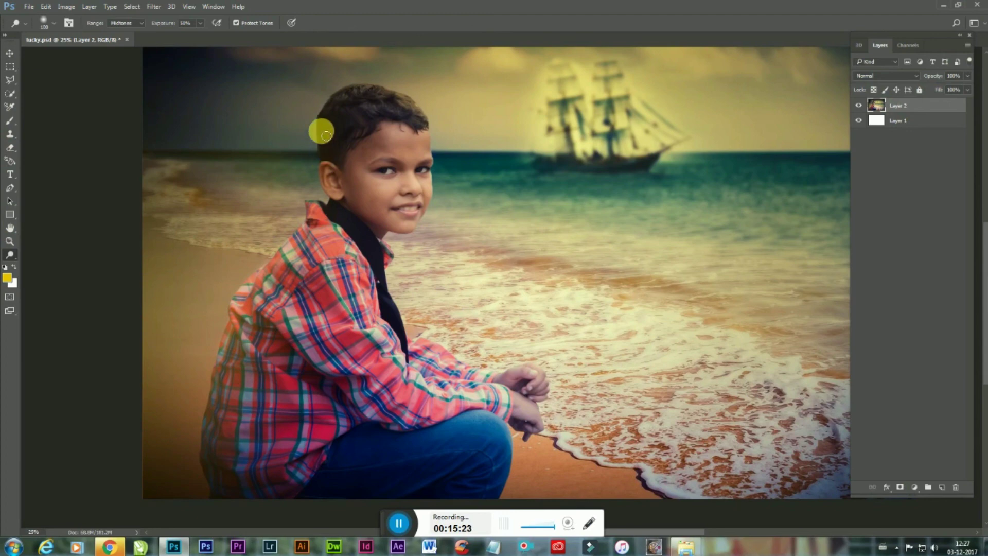
- Return to the Move tool and save lucky.psd
{"action": "left_click", "coordinate": [10, 53]}
{"action": "key", "text": "ctrl+minus"}
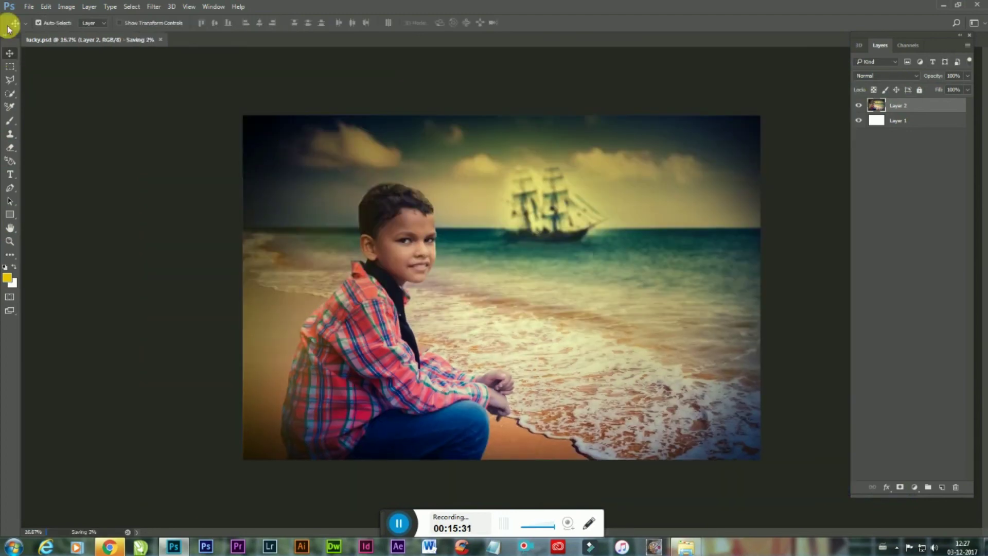